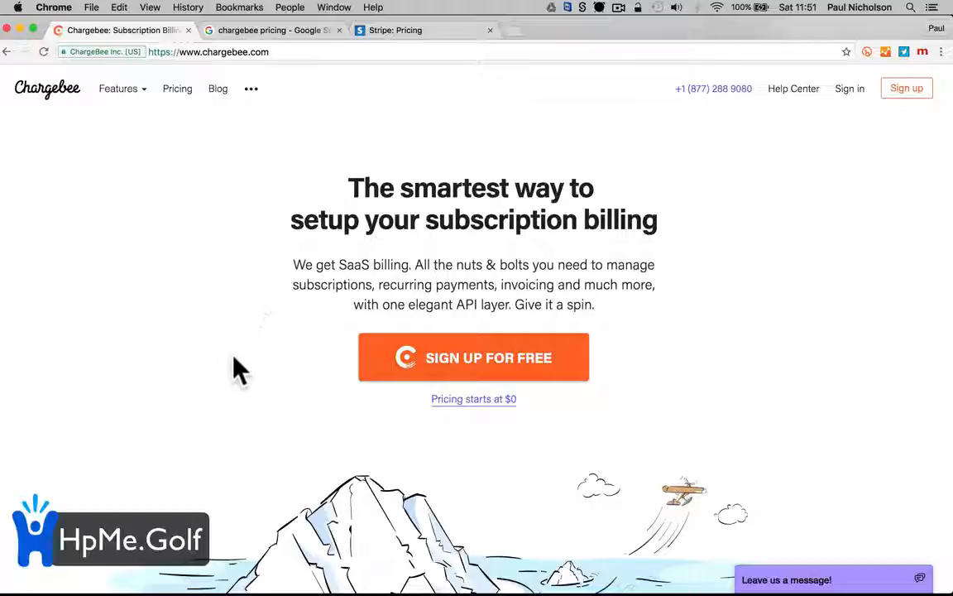
Start a free Chargebee sign-up from the homepage offer
click(437, 361)
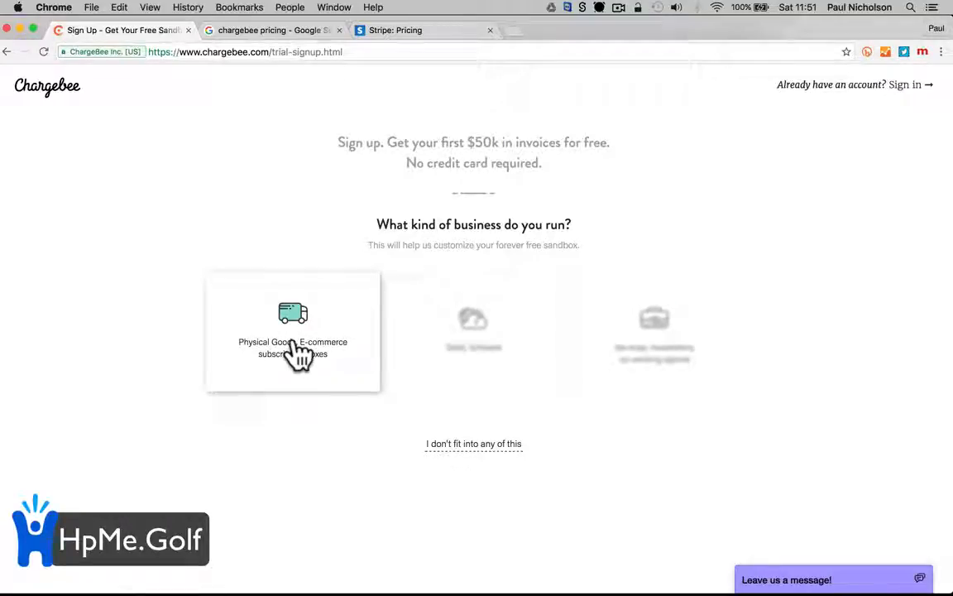
Sign up as a Physical Goods business with the account e-mail address
click(288, 321)
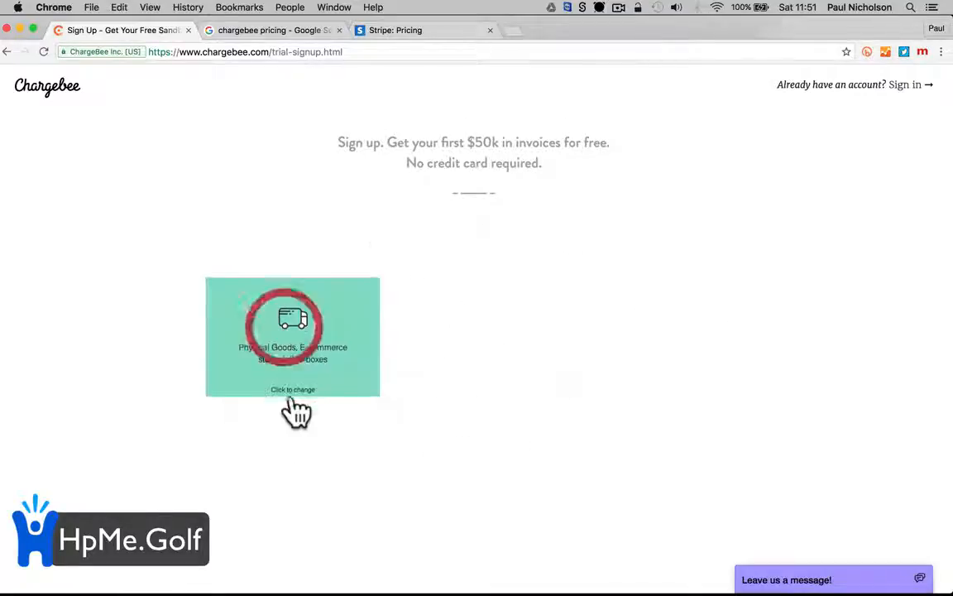
click(457, 321)
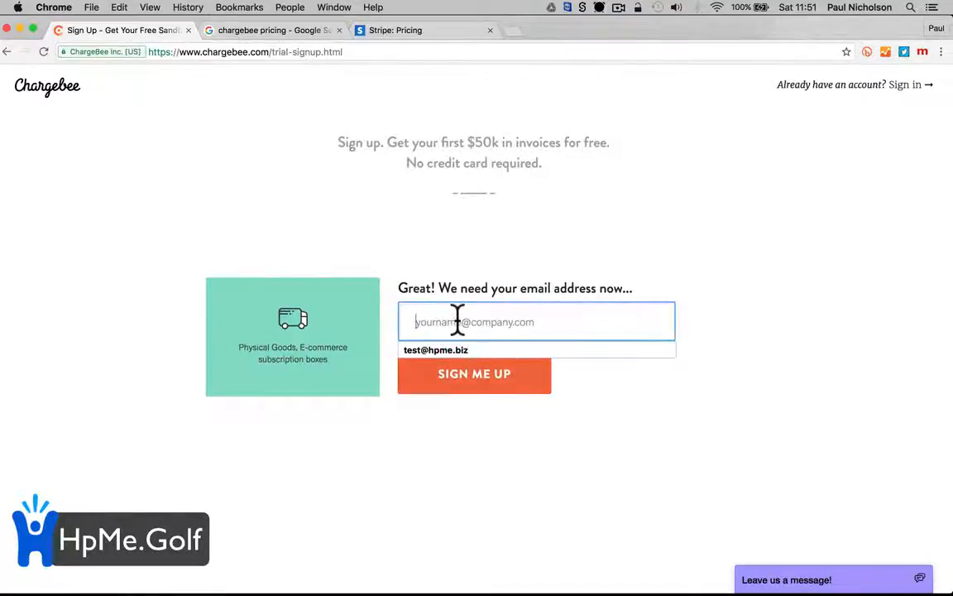
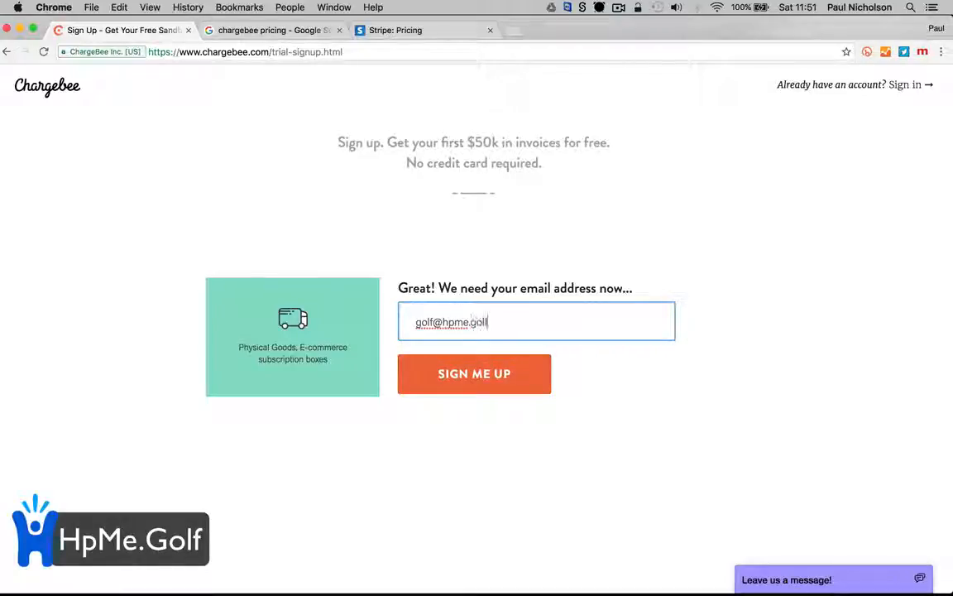
click(510, 383)
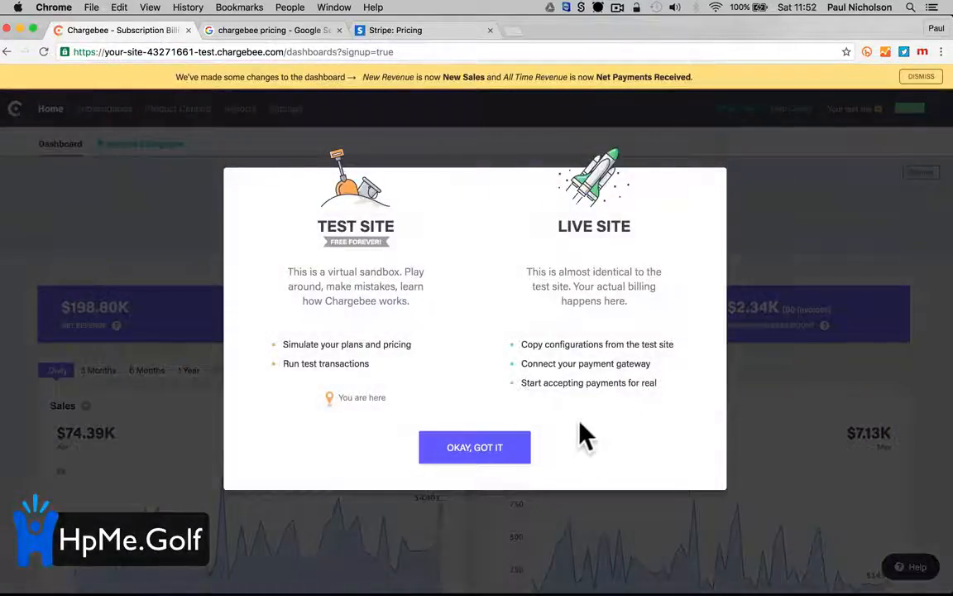
Dismiss the test-site and dashboard notices, then browse the sample subscriptions list
click(527, 457)
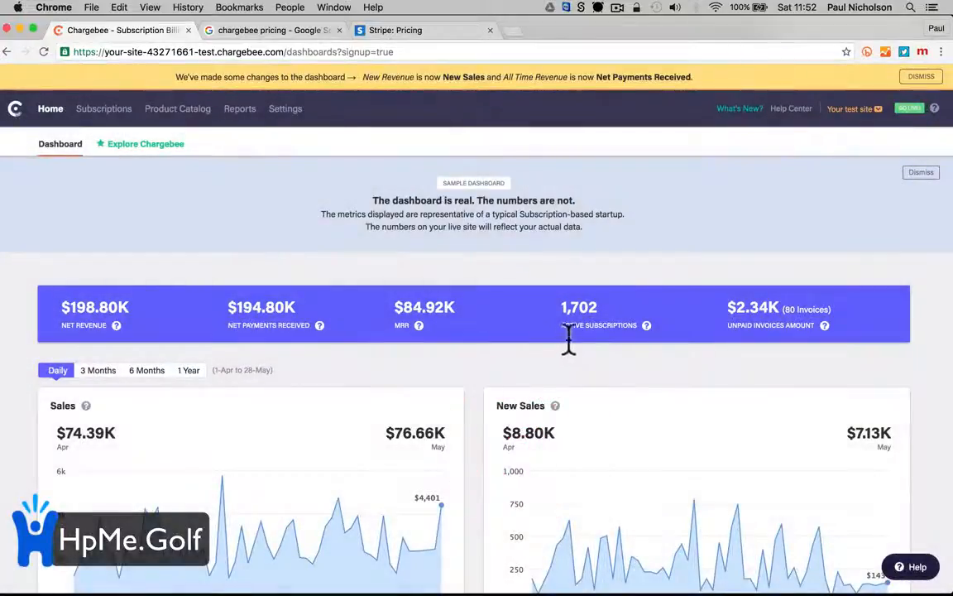
click(919, 77)
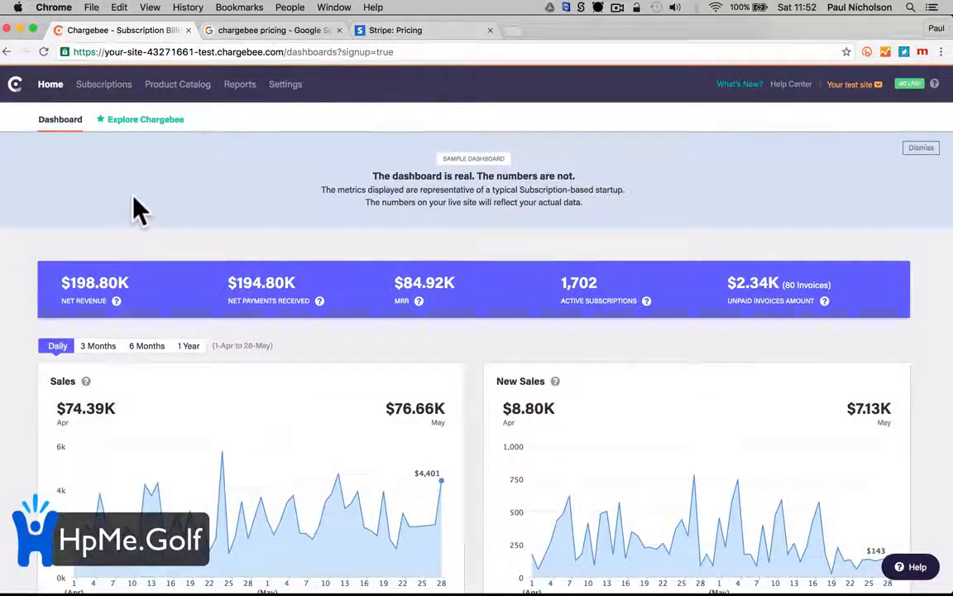
click(103, 95)
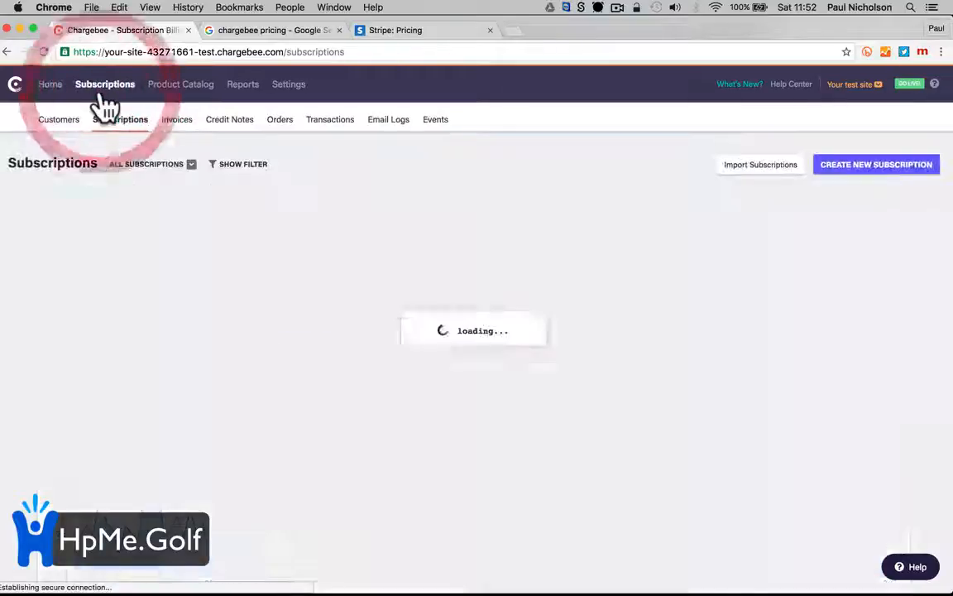
scroll(203, 320, down, 10)
scroll(205, 321, up, 10)
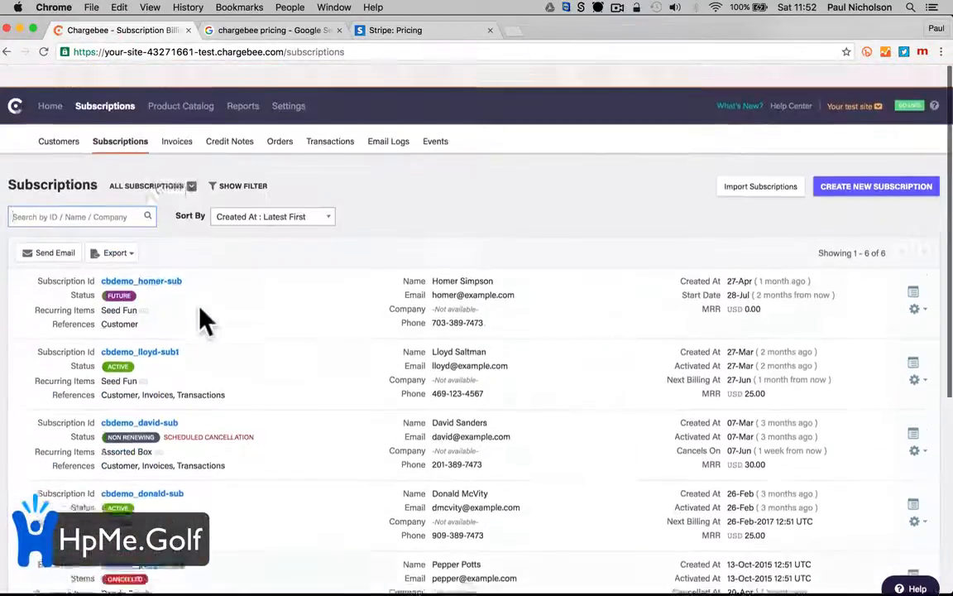
Look over the plans in the Product Catalog, then the Reports page
click(179, 84)
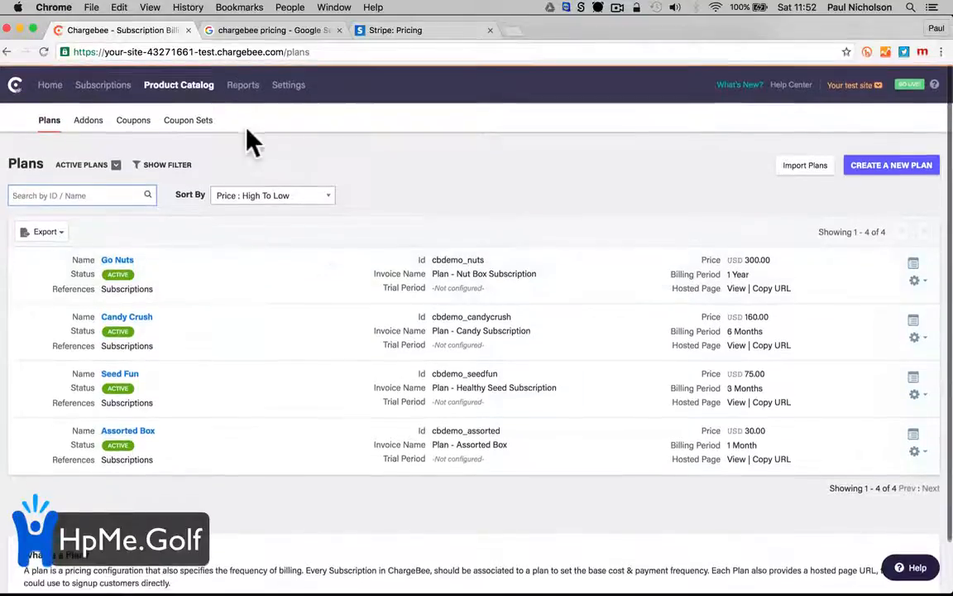
click(242, 88)
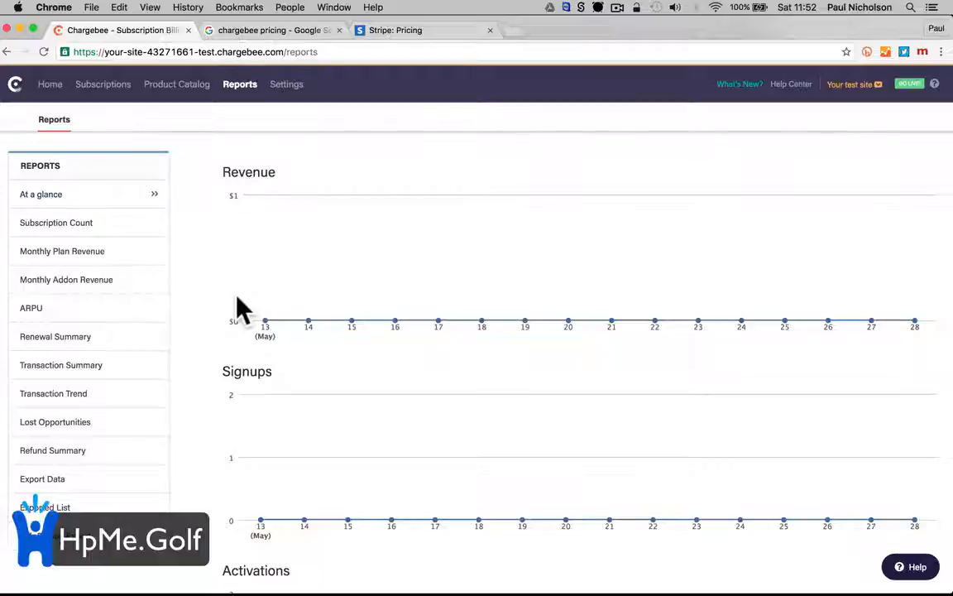
scroll(199, 187, up, 1)
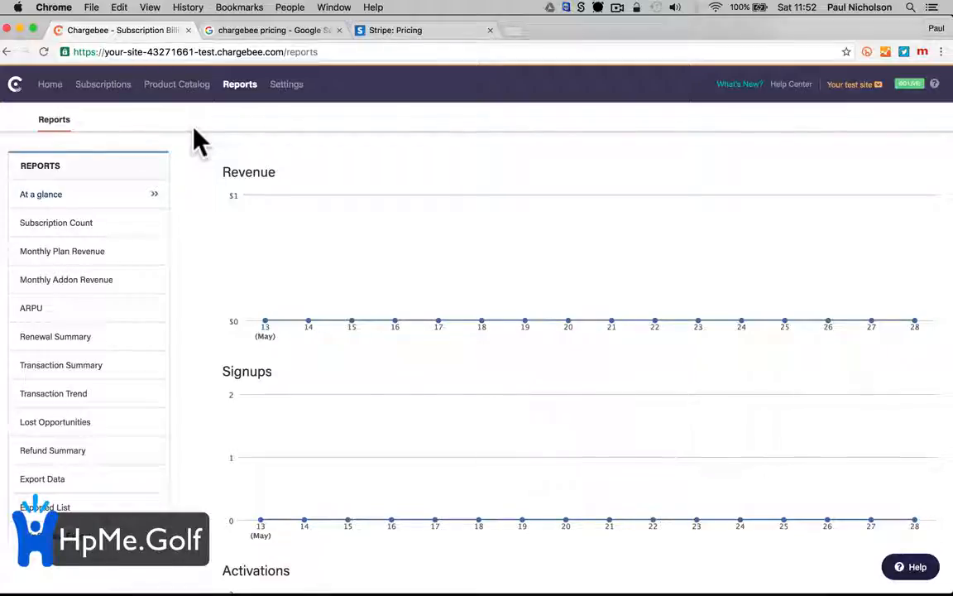
Keep US Dollars as the currency in the Site Info settings
click(286, 85)
click(234, 202)
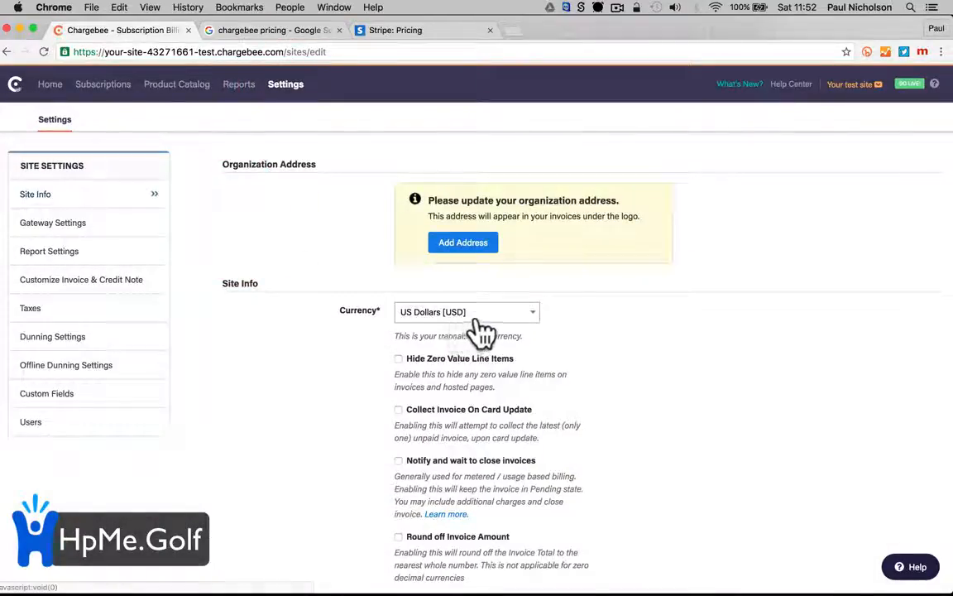
click(472, 315)
scroll(496, 451, down, 2)
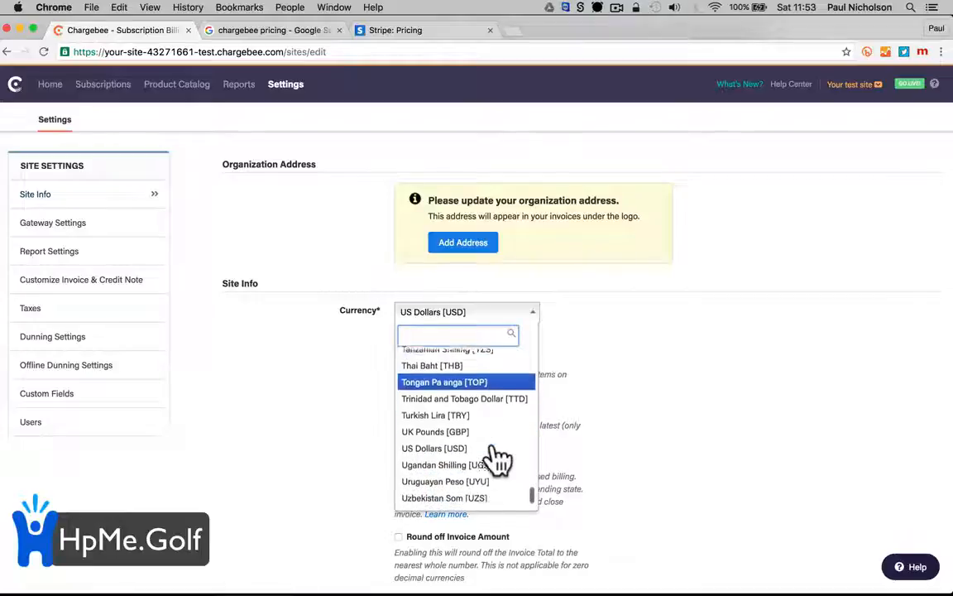
click(448, 444)
scroll(343, 468, down, 5)
scroll(346, 461, down, 1)
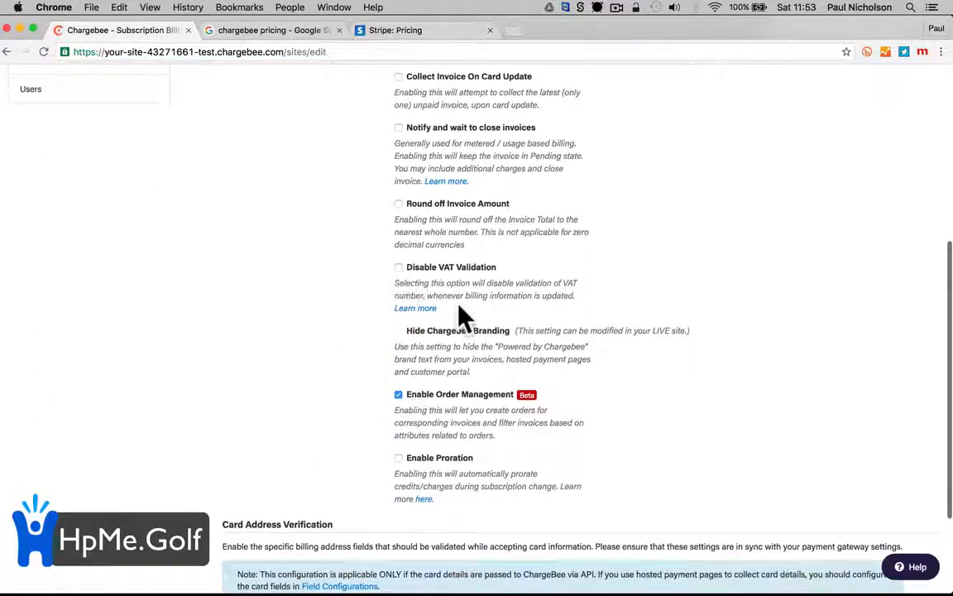
scroll(461, 310, down, 4)
scroll(347, 373, up, 10)
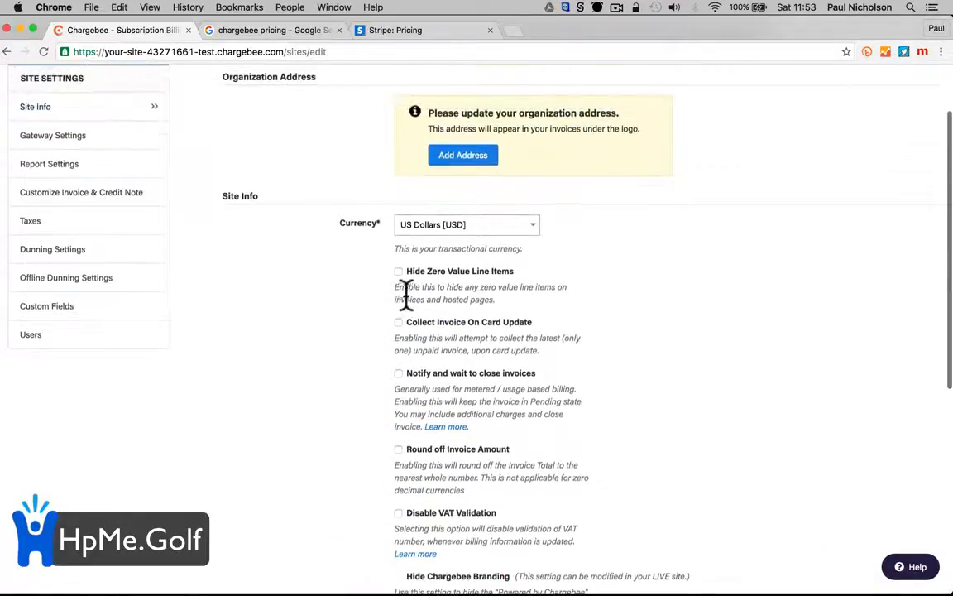
Begin adding the organization address, then view the Gateway Settings page
click(459, 154)
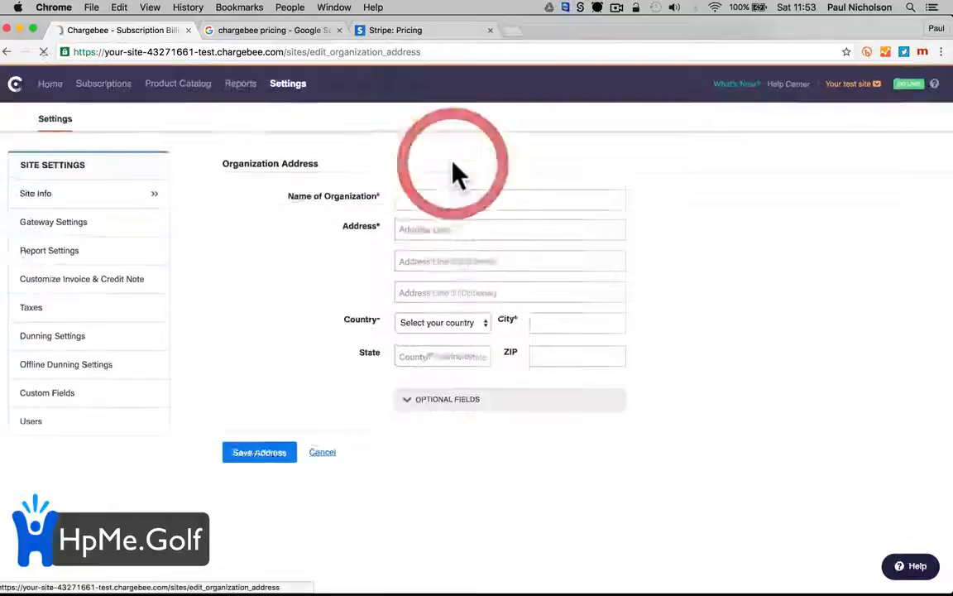
click(273, 340)
click(127, 223)
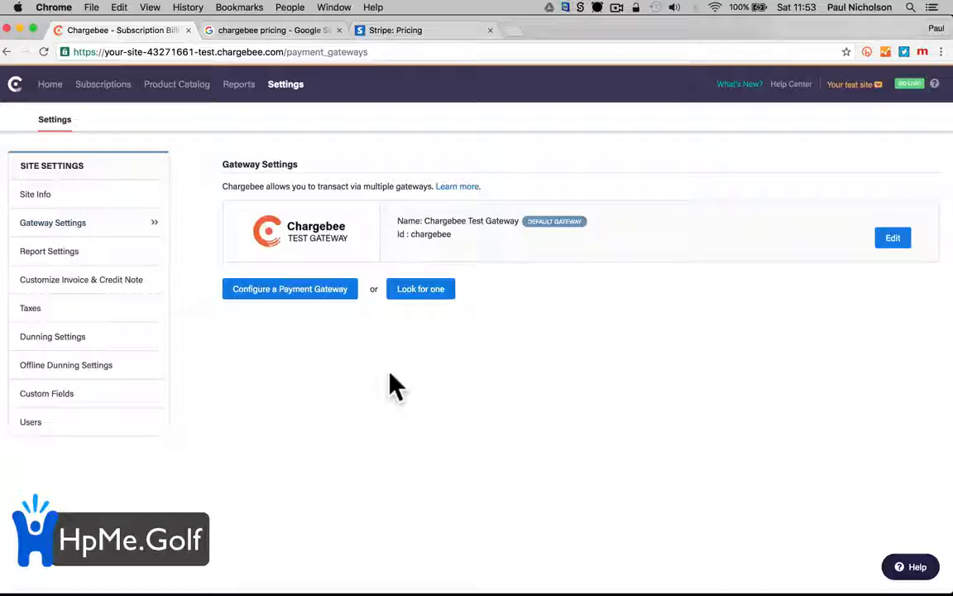
Browse the list of payment gateways available to configure
click(296, 289)
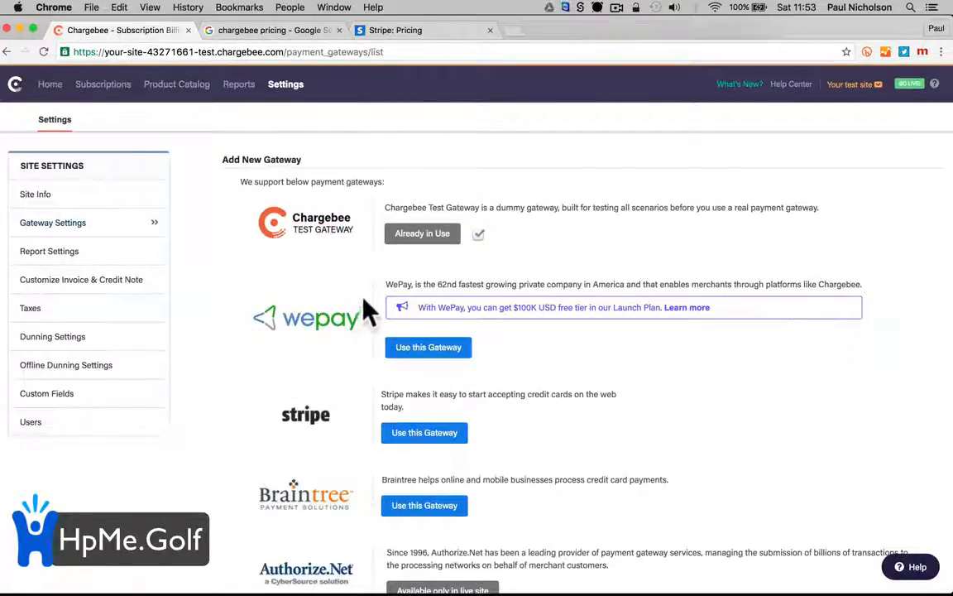
scroll(336, 313, down, 8)
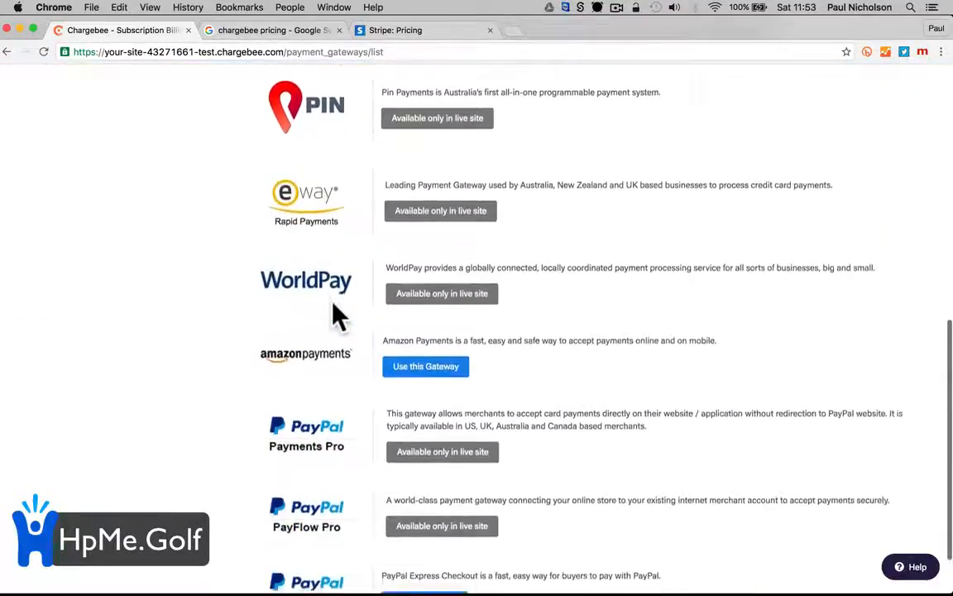
scroll(336, 316, down, 2)
scroll(307, 372, up, 3)
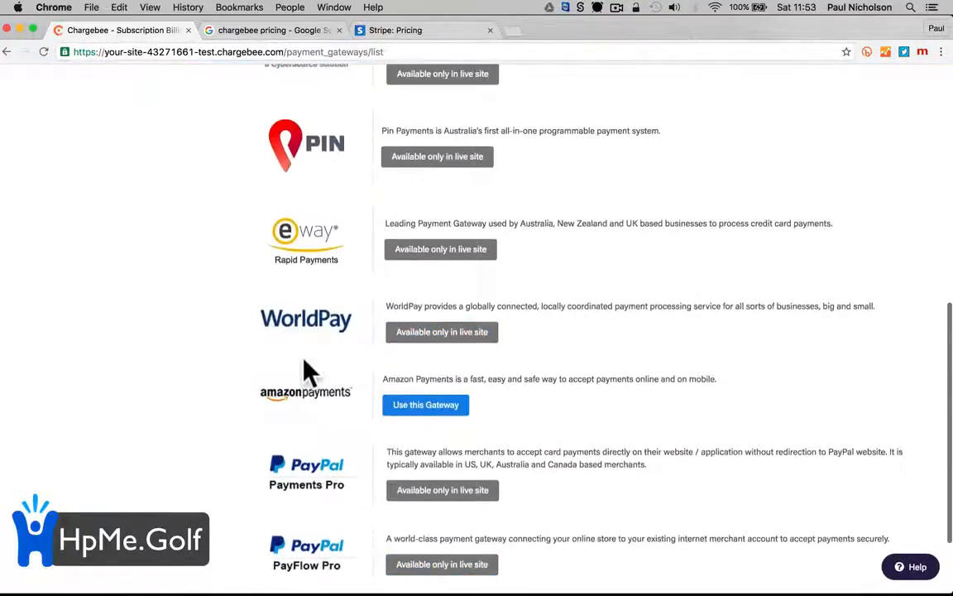
scroll(308, 373, up, 2)
scroll(305, 373, down, 5)
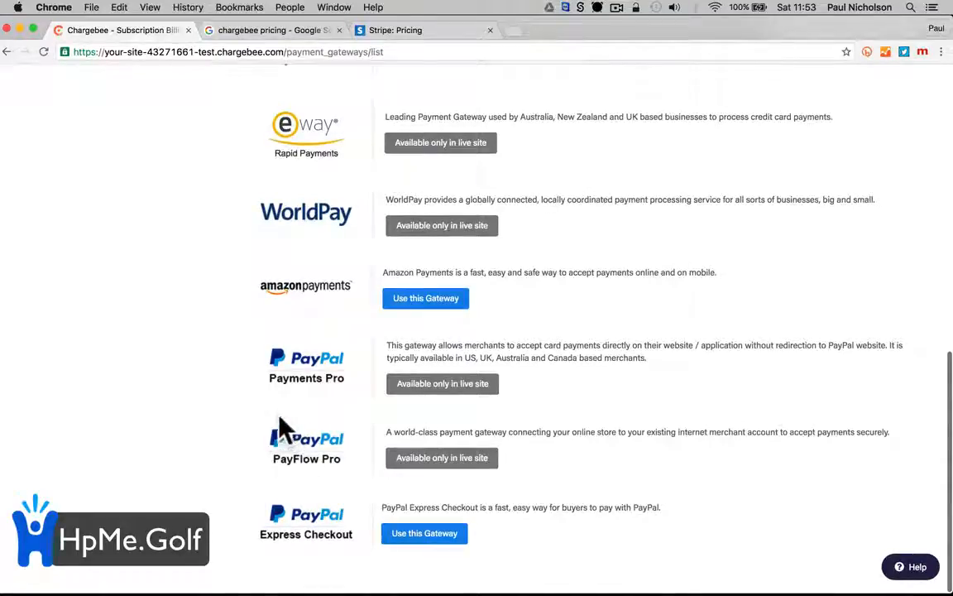
scroll(281, 430, up, 5)
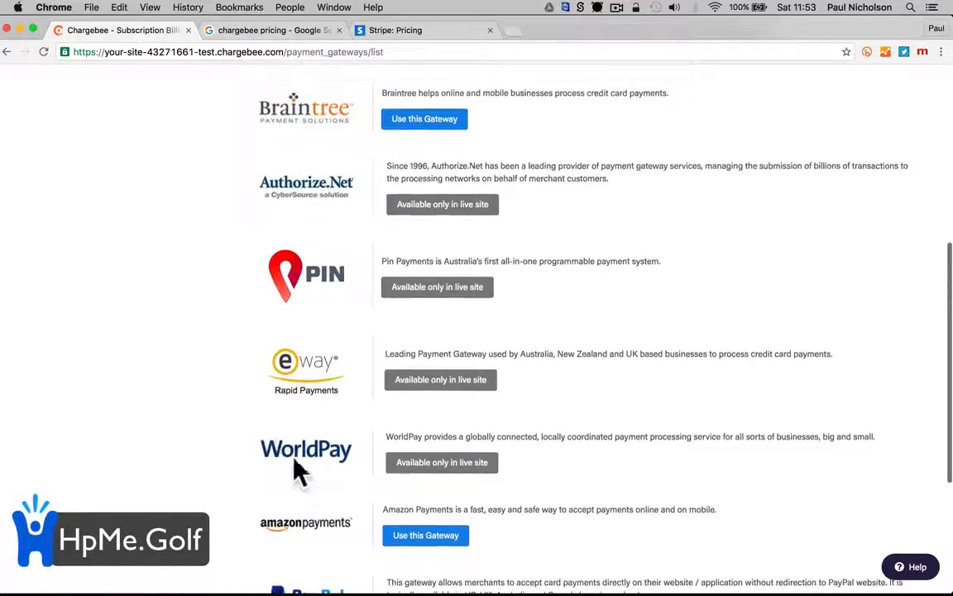
scroll(321, 465, up, 4)
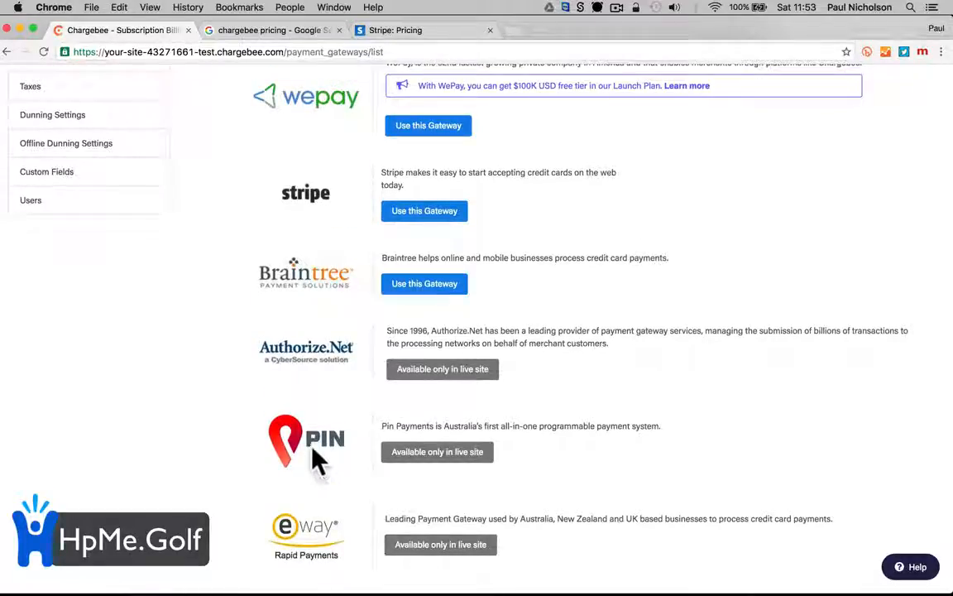
scroll(339, 355, up, 3)
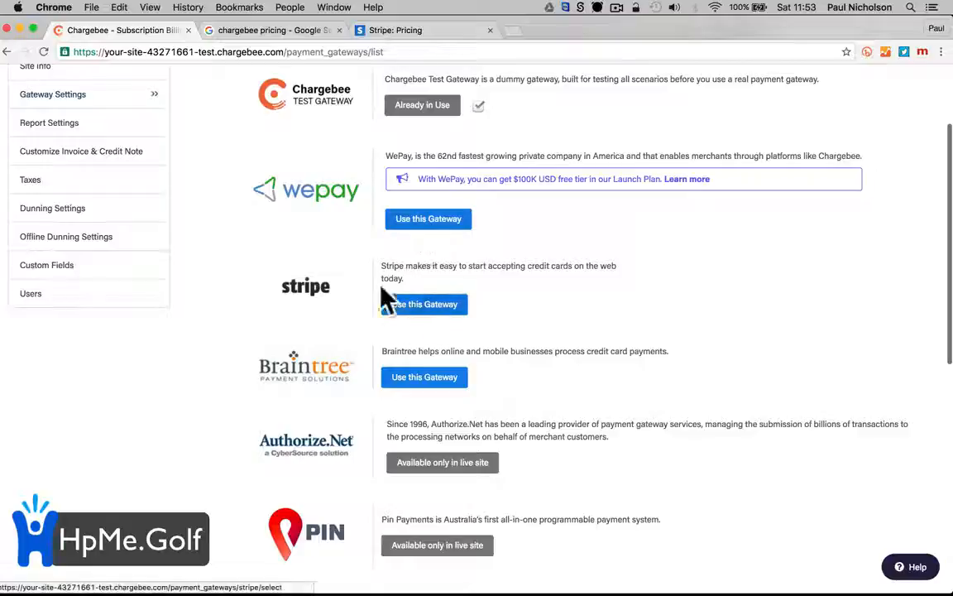
Compare Stripe's transaction pricing, then return to the Chargebee gateway list
click(413, 29)
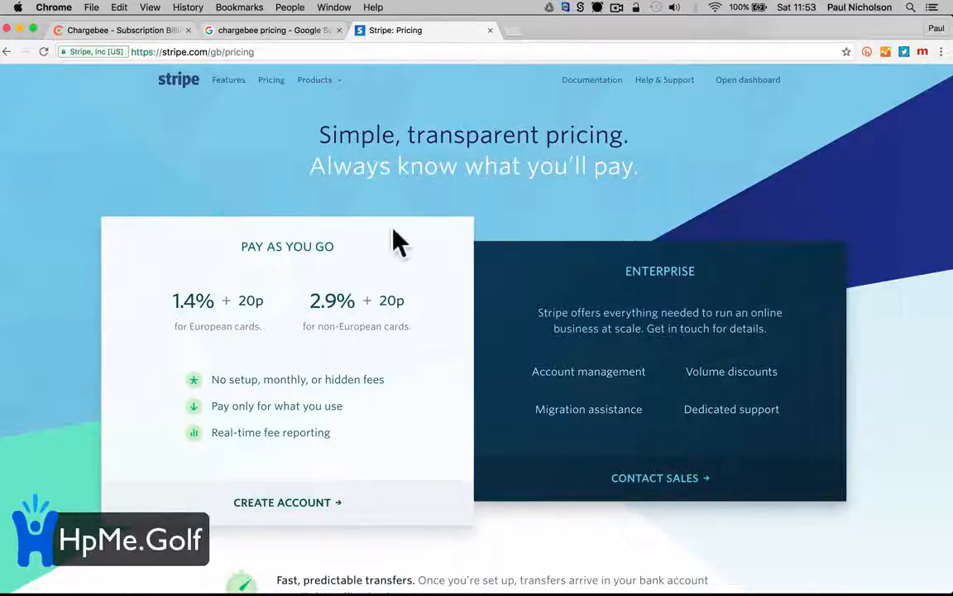
click(298, 29)
click(100, 29)
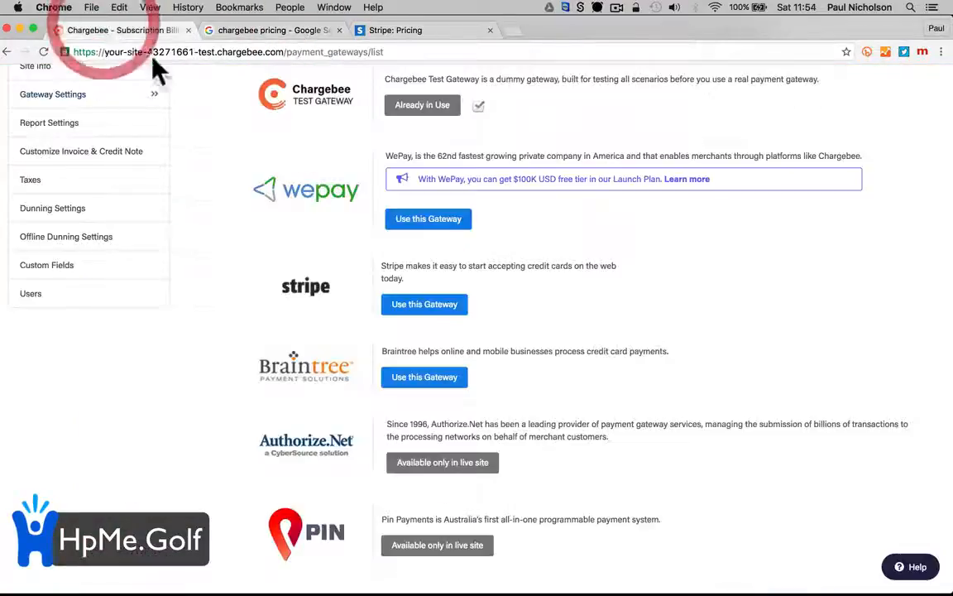
Leave the Stripe gateway setup and start a new plan in the Product Catalog
click(458, 308)
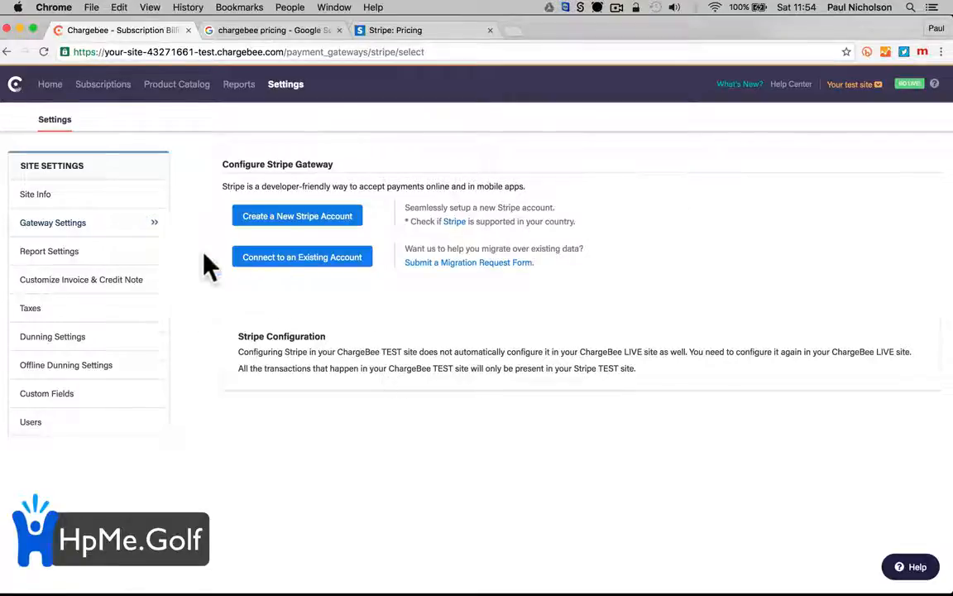
click(112, 196)
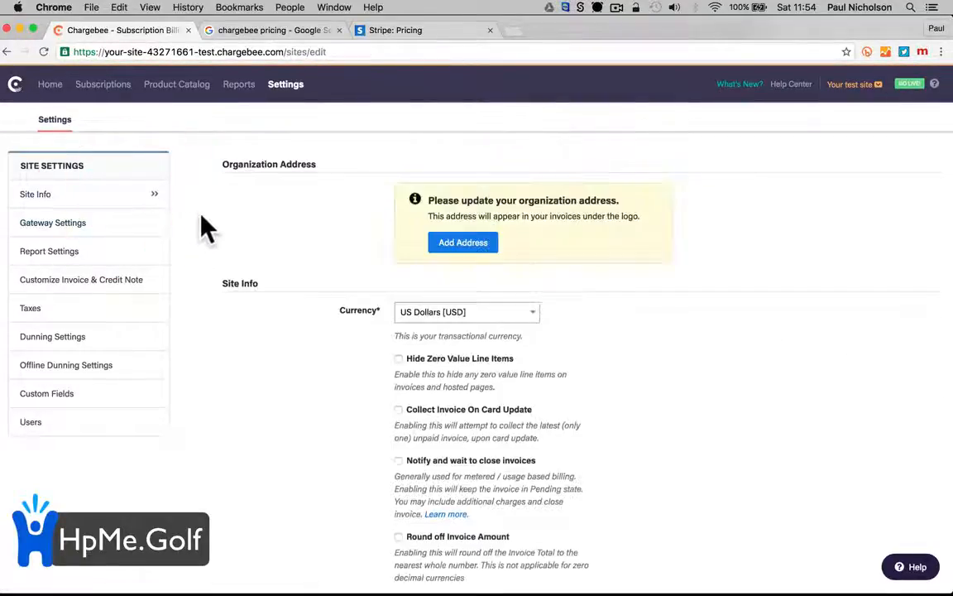
click(111, 229)
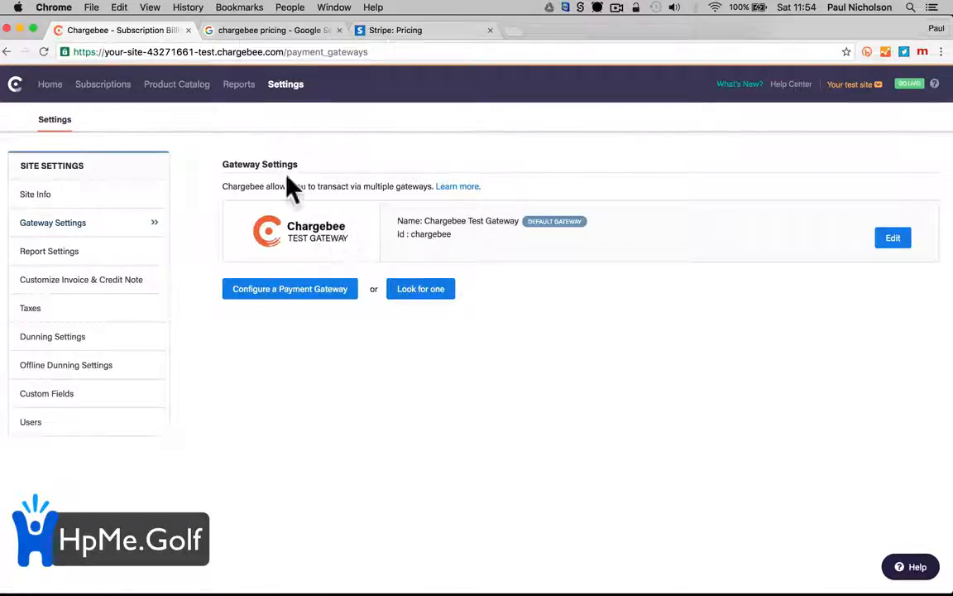
click(156, 97)
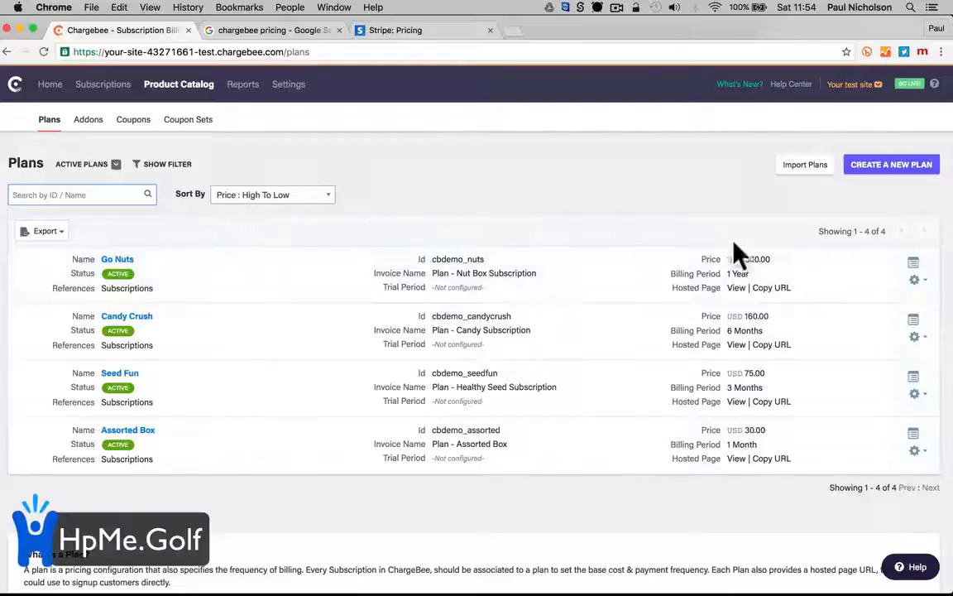
click(871, 166)
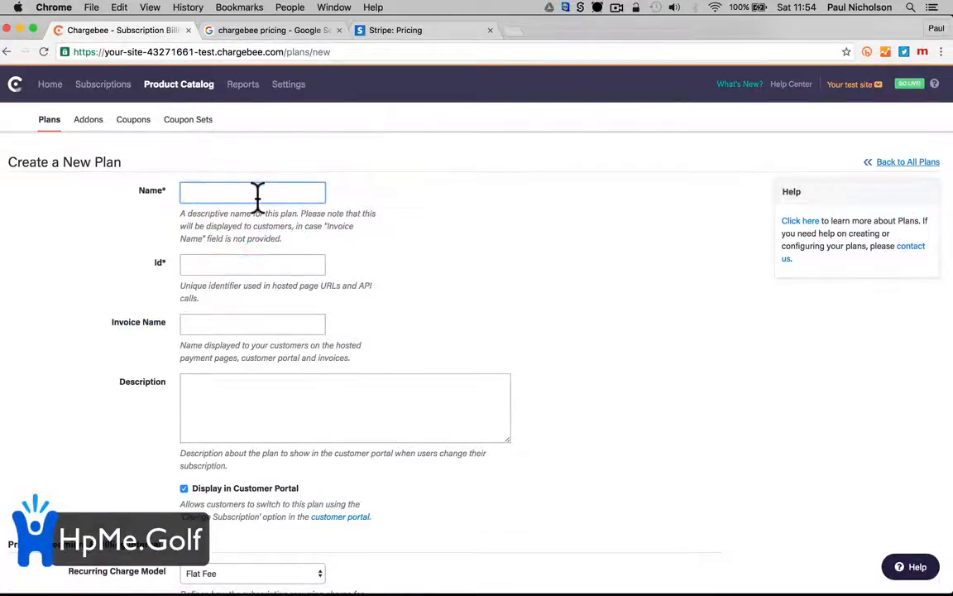
Name the plan 'Golf Membership Gold' and describe it as 'Gold Membership All Inclusive'
text(Golf )
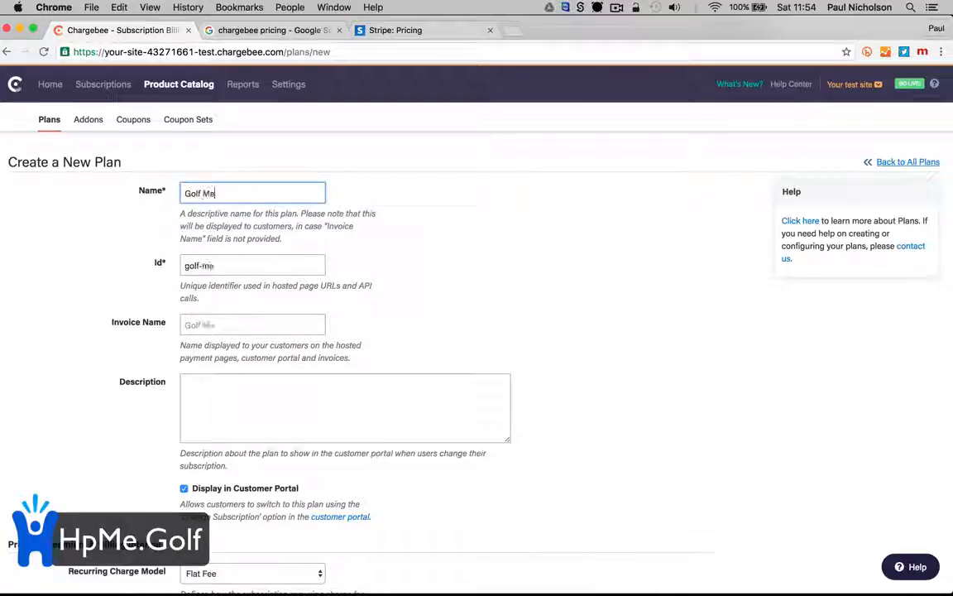
text(Membershop)
key(BackSpace)
key(BackSpace)
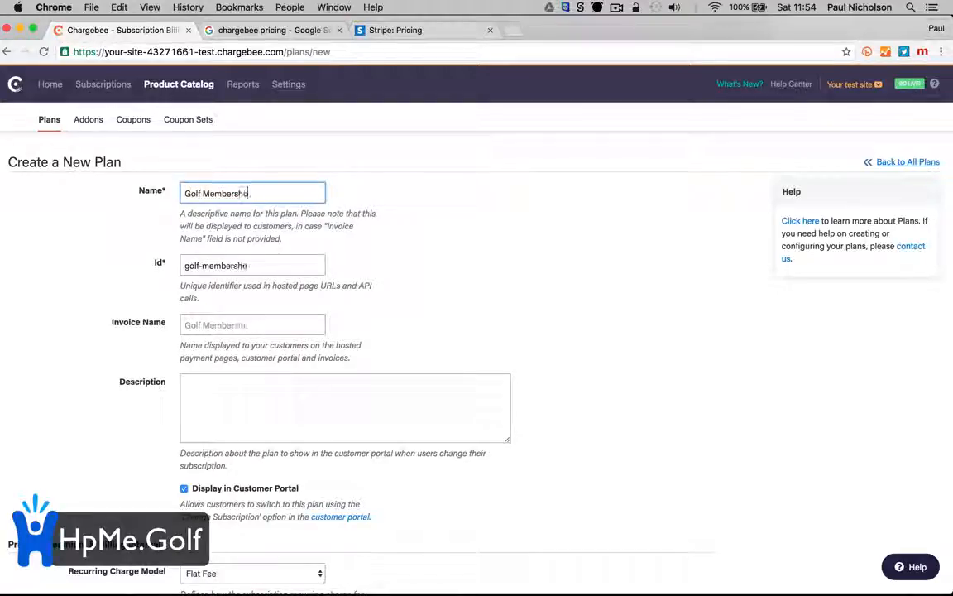
text(ip Go)
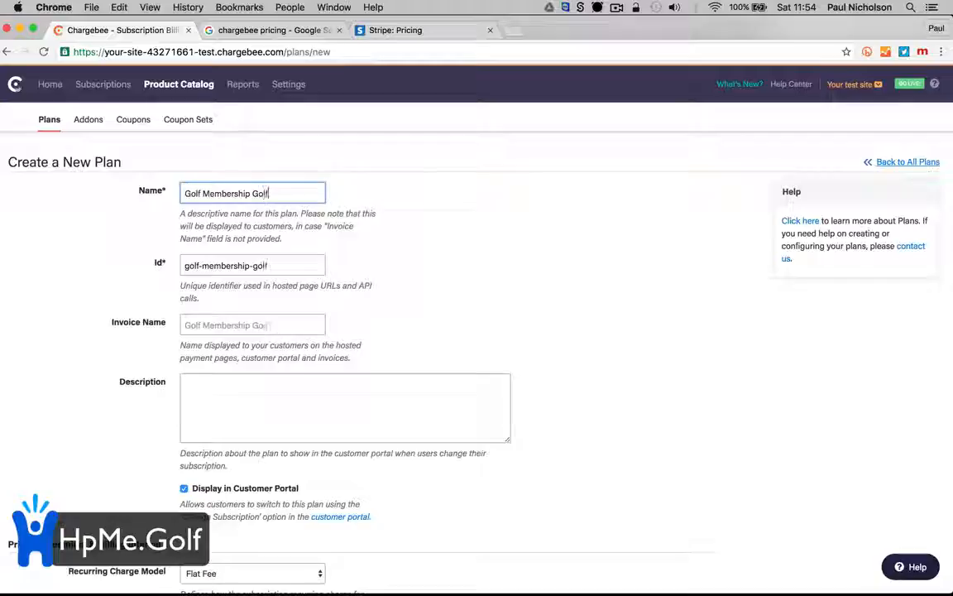
text(ld)
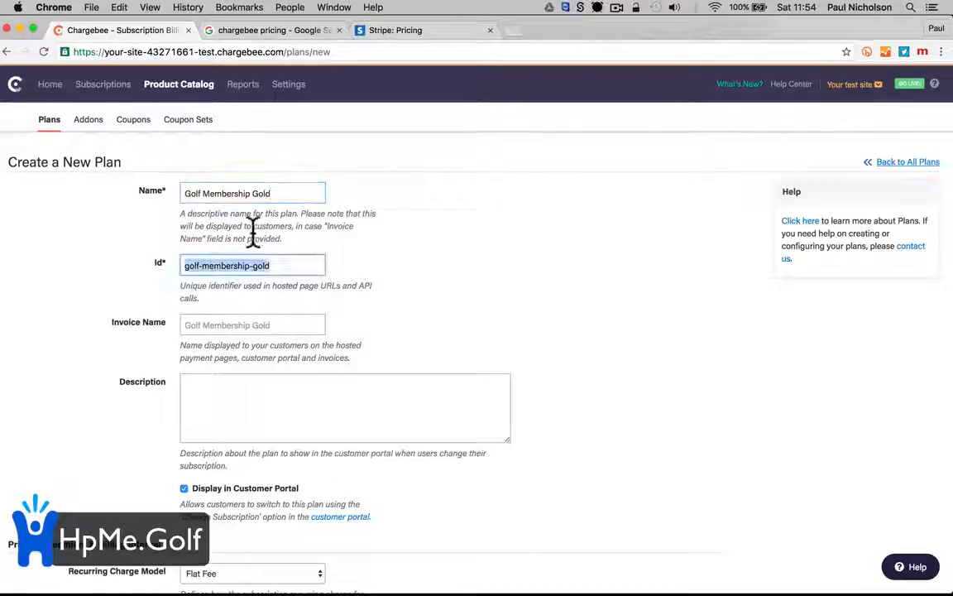
click(235, 382)
text(G)
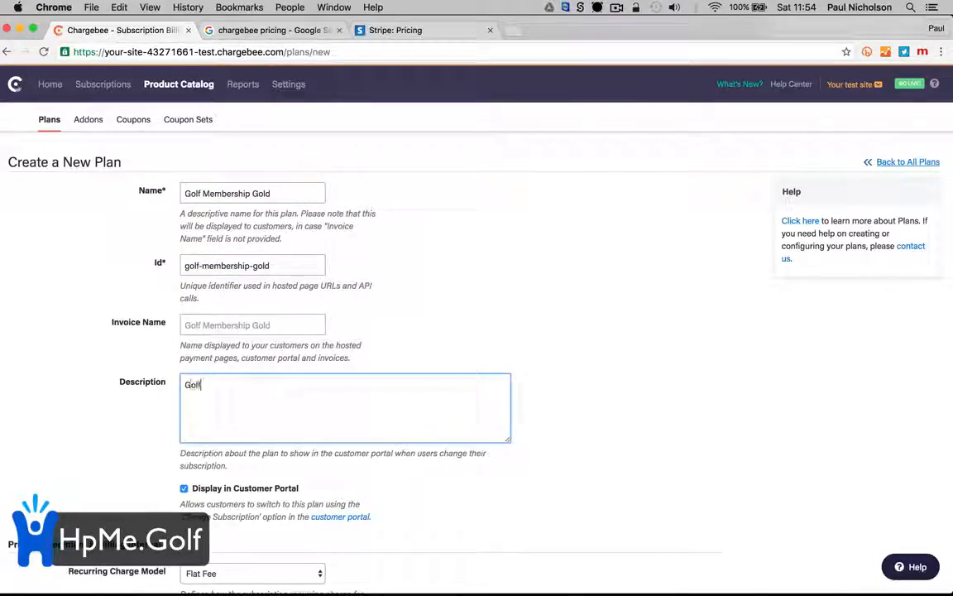
text(old Membe)
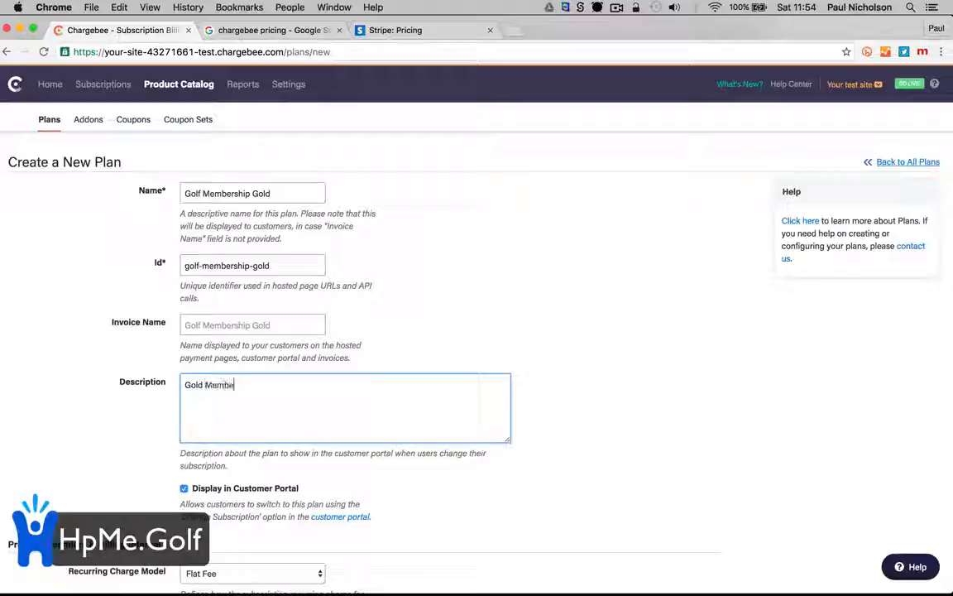
text(rship Al)
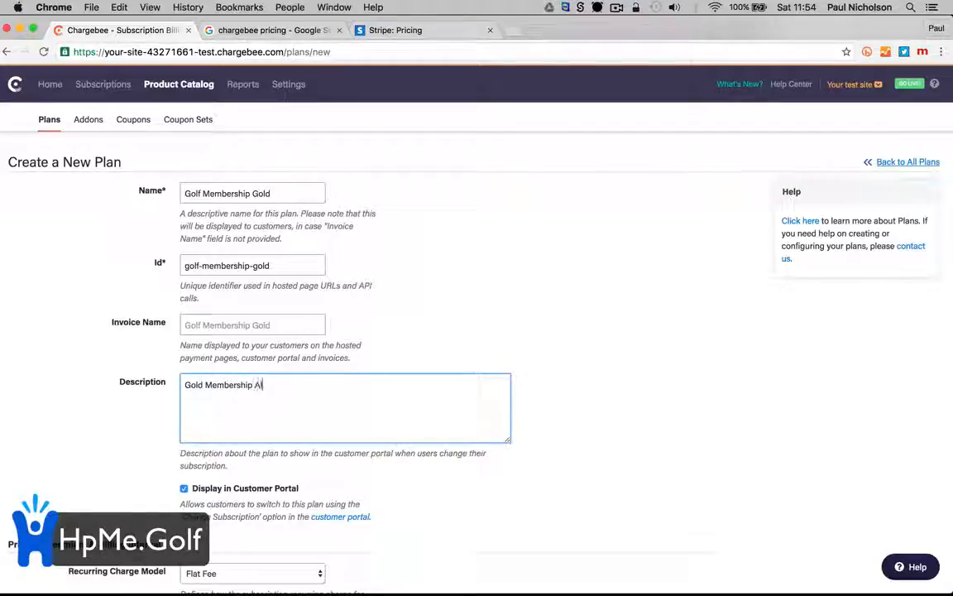
text(l Inclus)
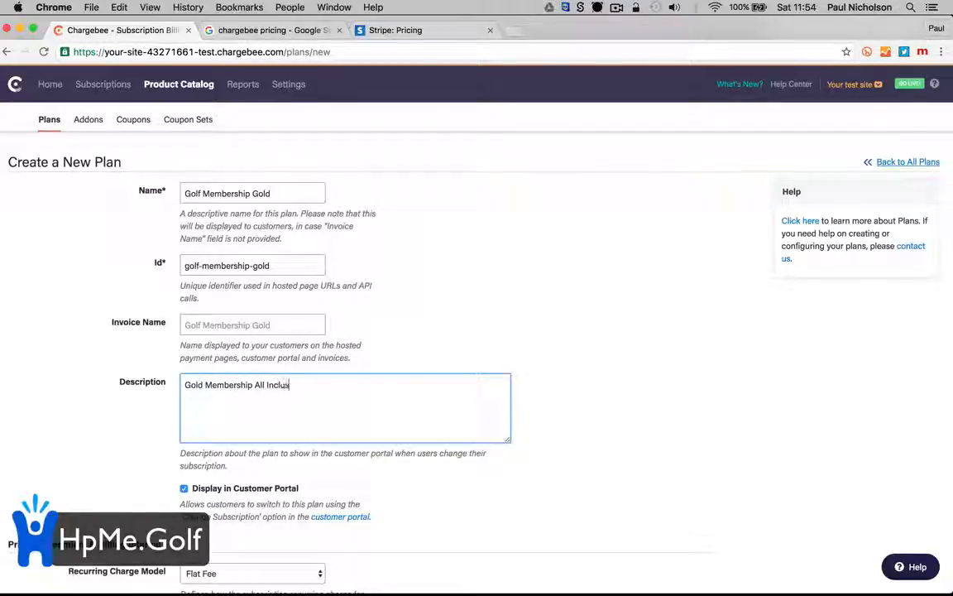
text(ive)
Price the plan at 50 as a flat fee billed every month
scroll(308, 454, down, 5)
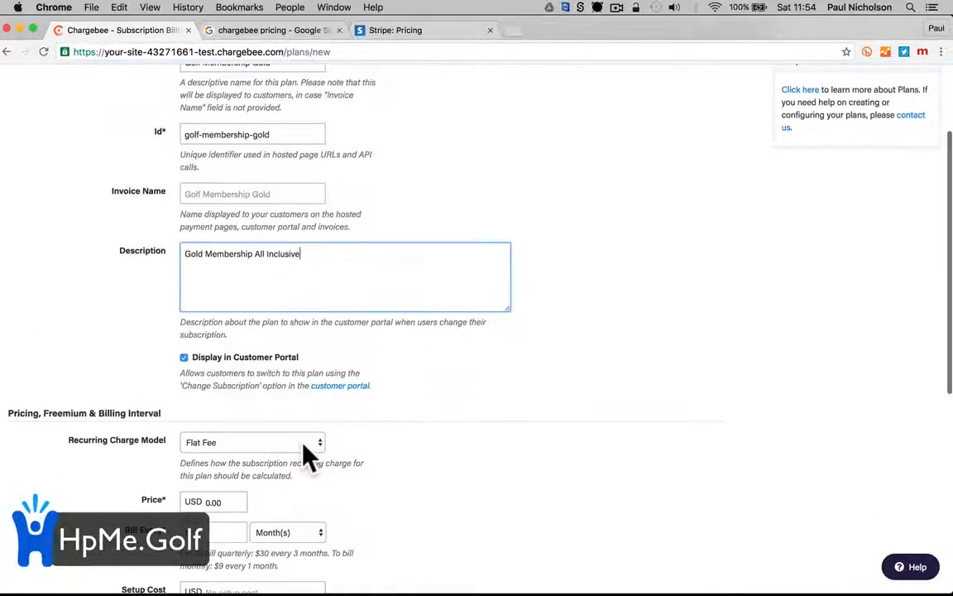
scroll(308, 453, down, 2)
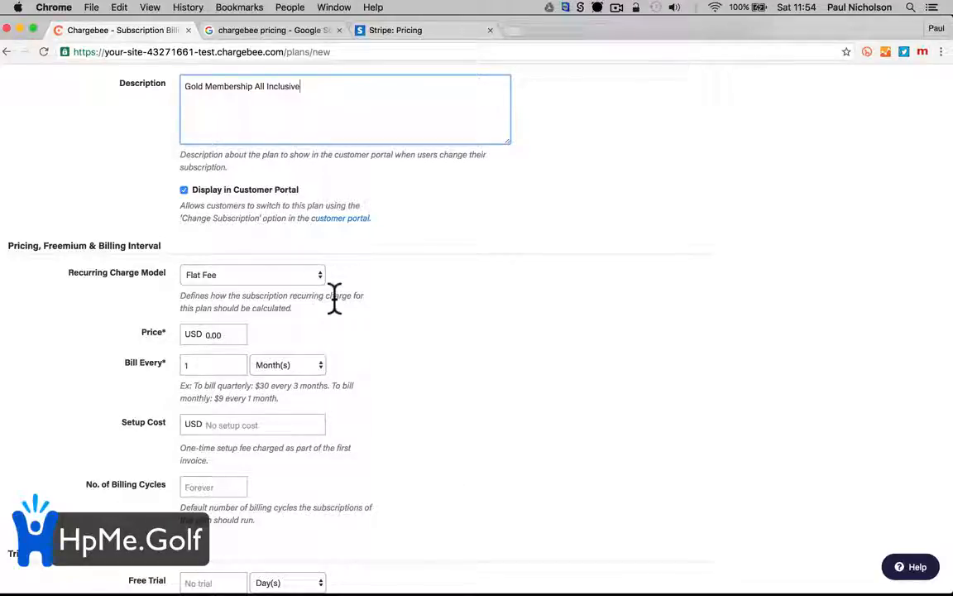
click(245, 334)
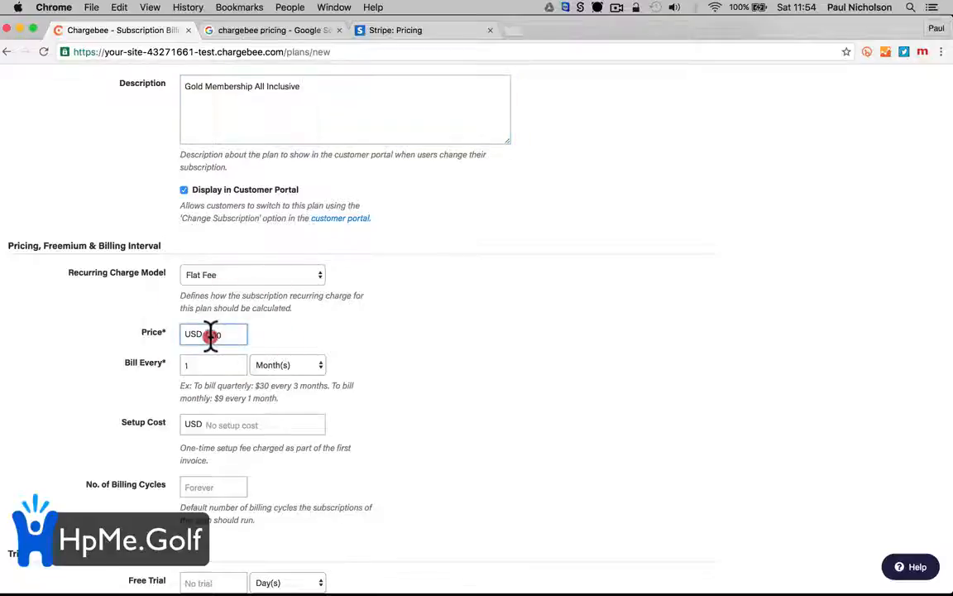
text(50)
click(252, 275)
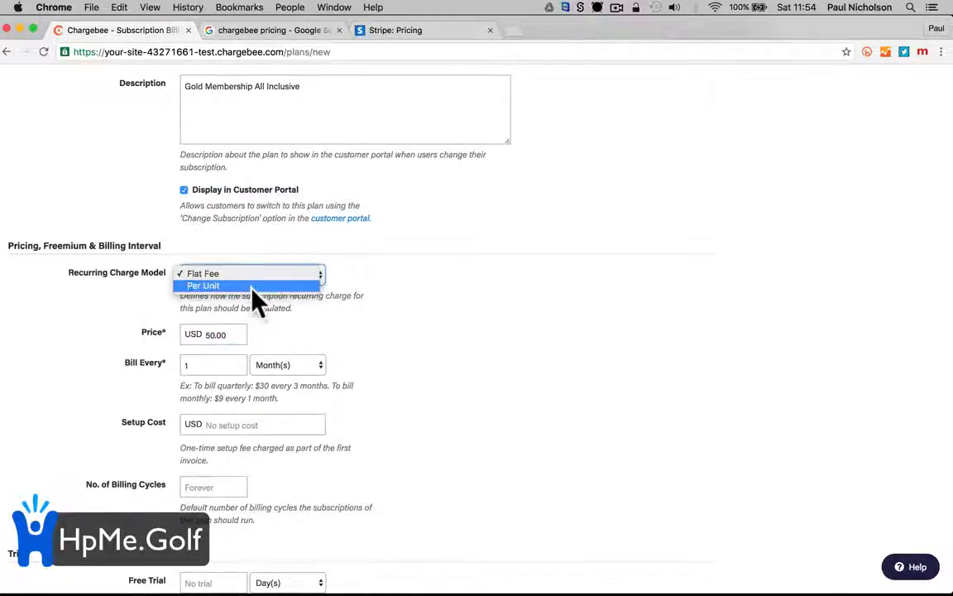
click(255, 274)
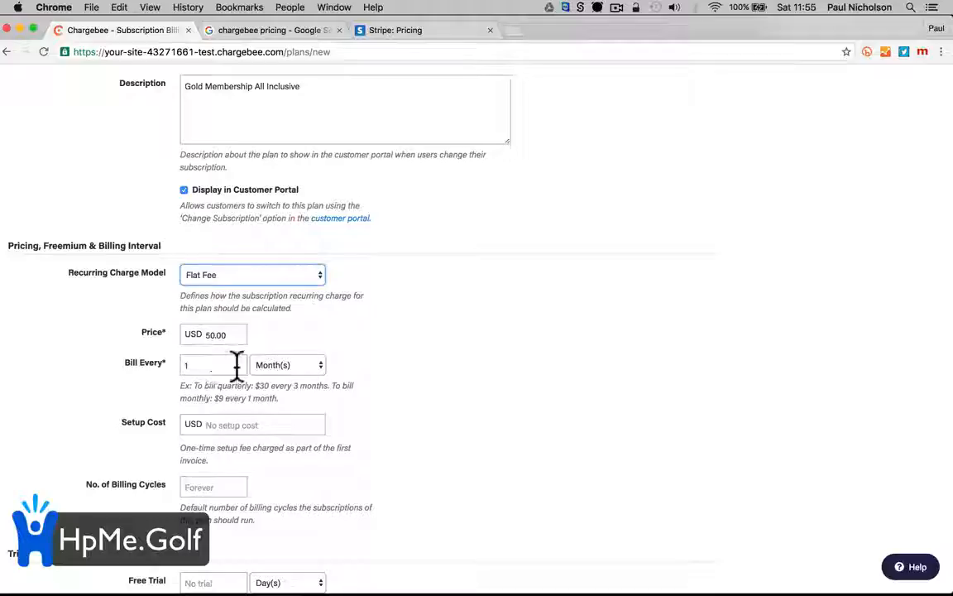
click(277, 366)
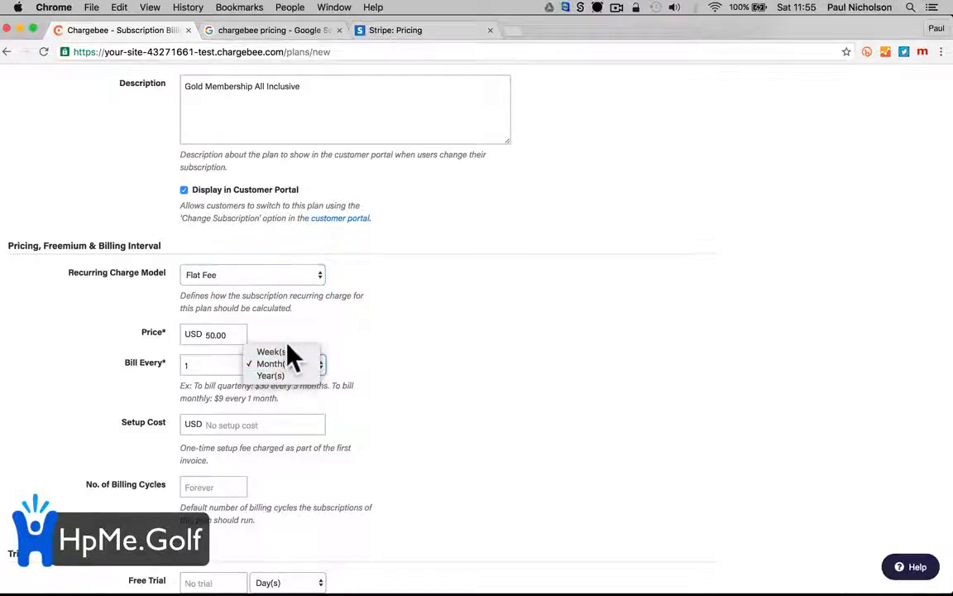
click(405, 360)
Leave setup cost and free trial empty, keeping the trial unit as days
scroll(405, 361, down, 3)
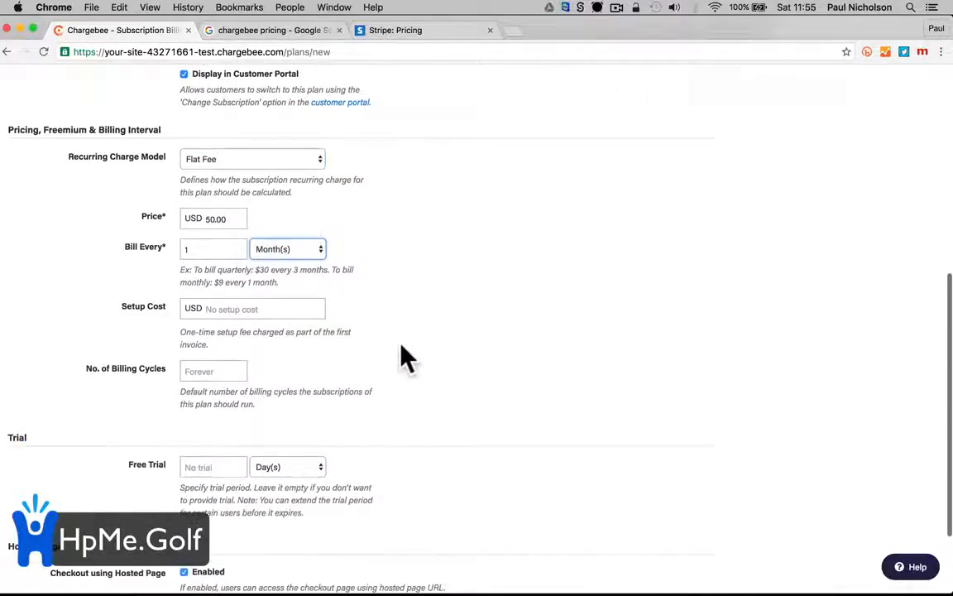
click(282, 308)
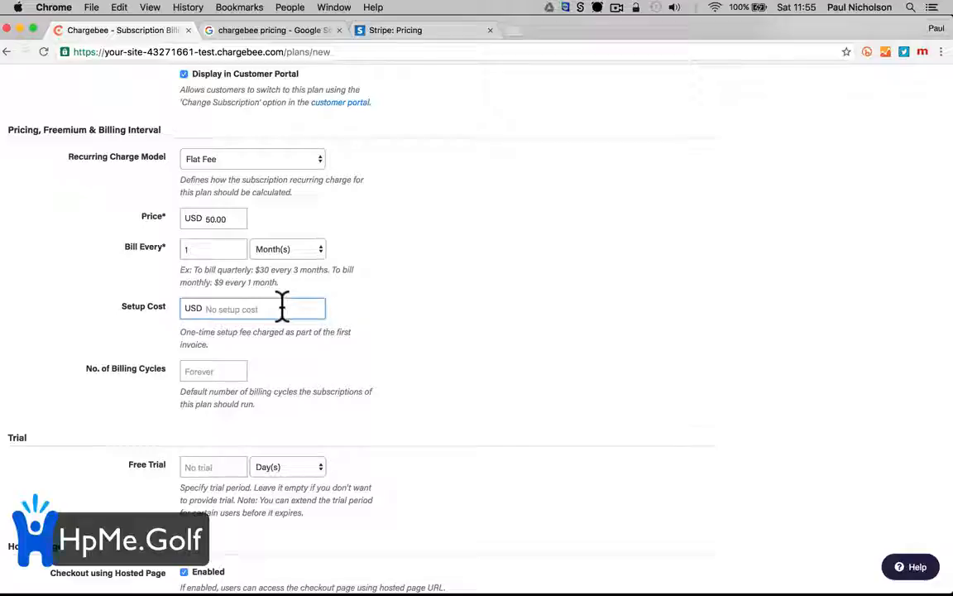
scroll(282, 322, down, 1)
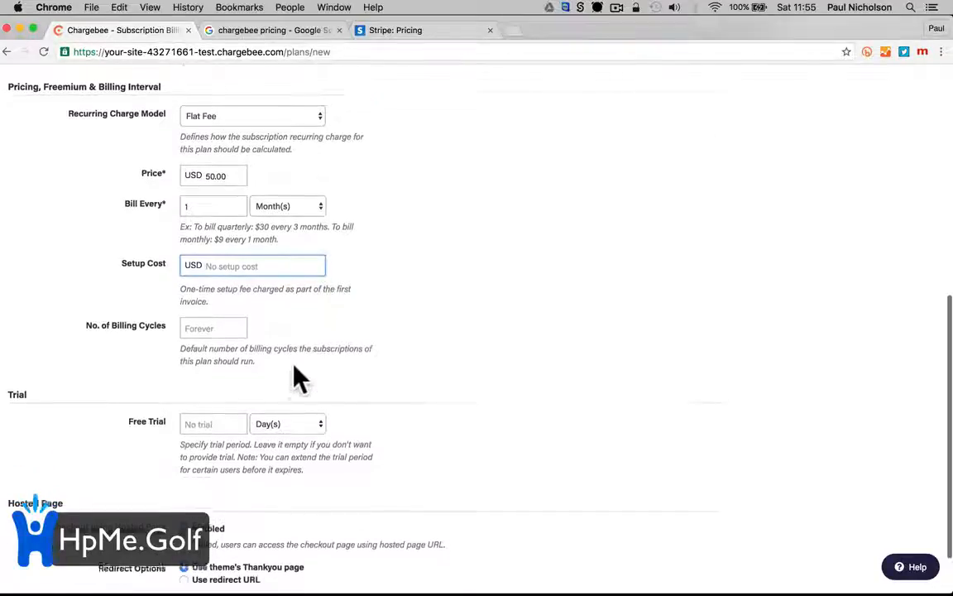
scroll(236, 331, down, 2)
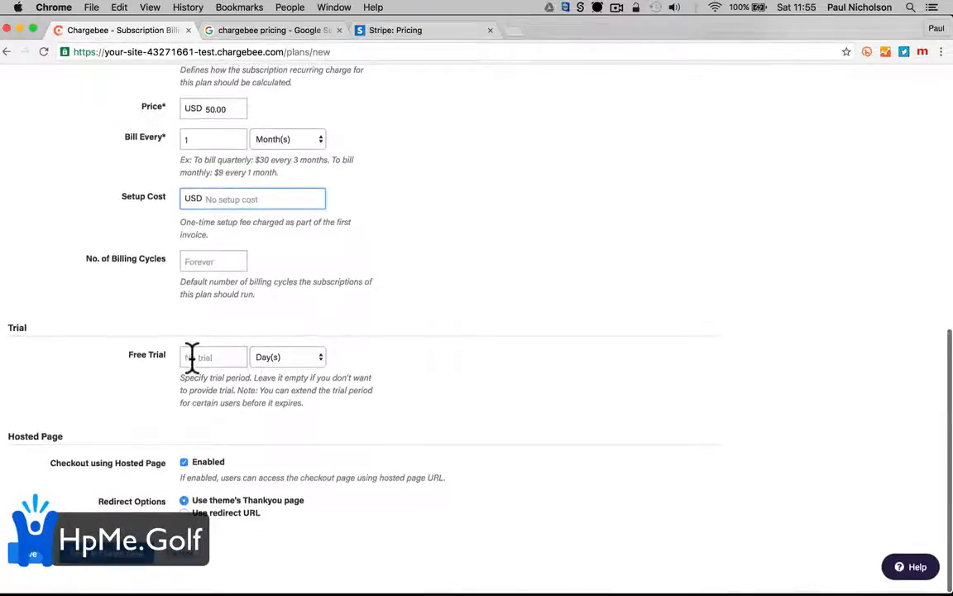
click(278, 357)
click(279, 357)
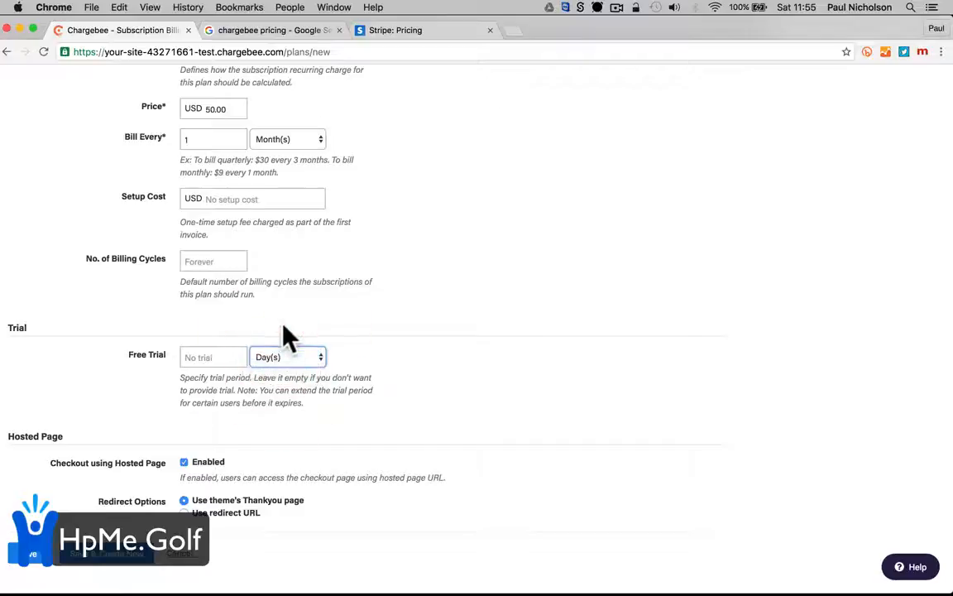
scroll(342, 375, down, 1)
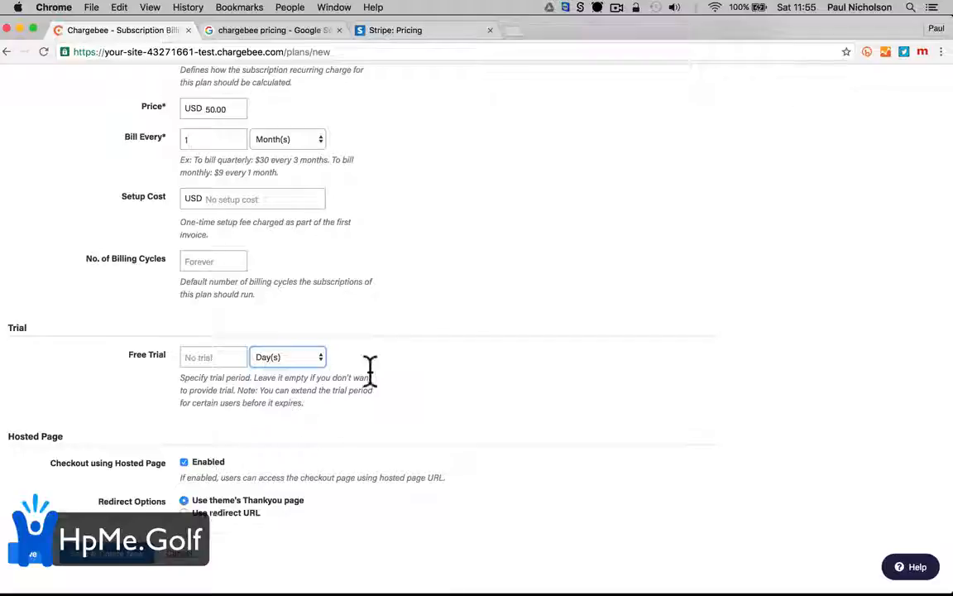
Save Golf Membership Gold, reopen it from the plan list and preview its hosted checkout
click(120, 564)
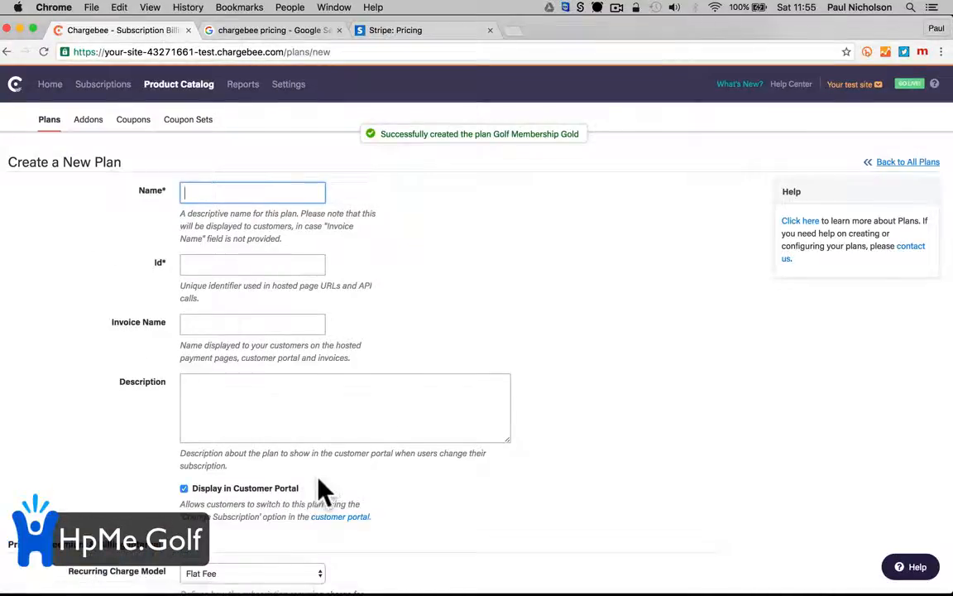
click(178, 83)
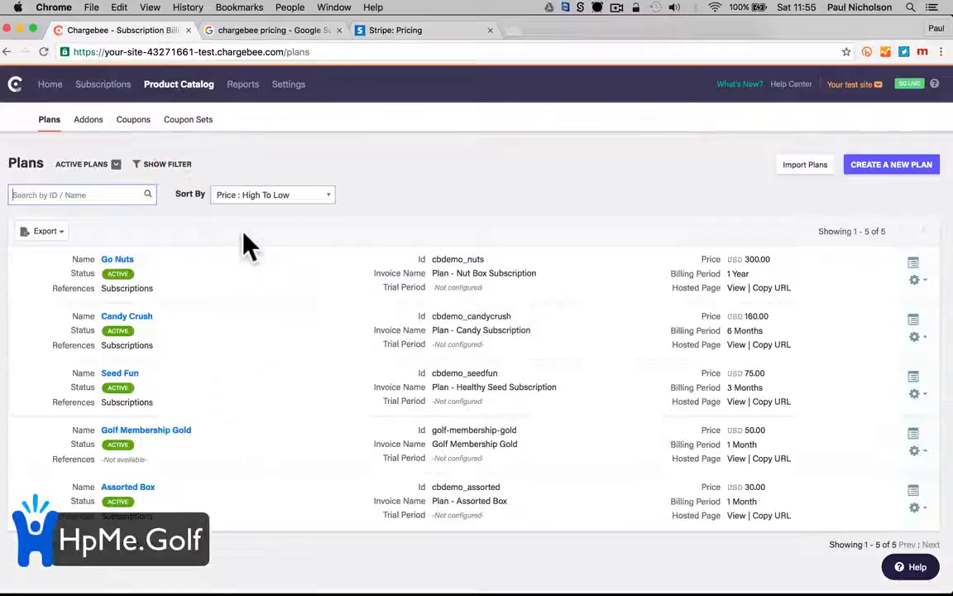
click(180, 430)
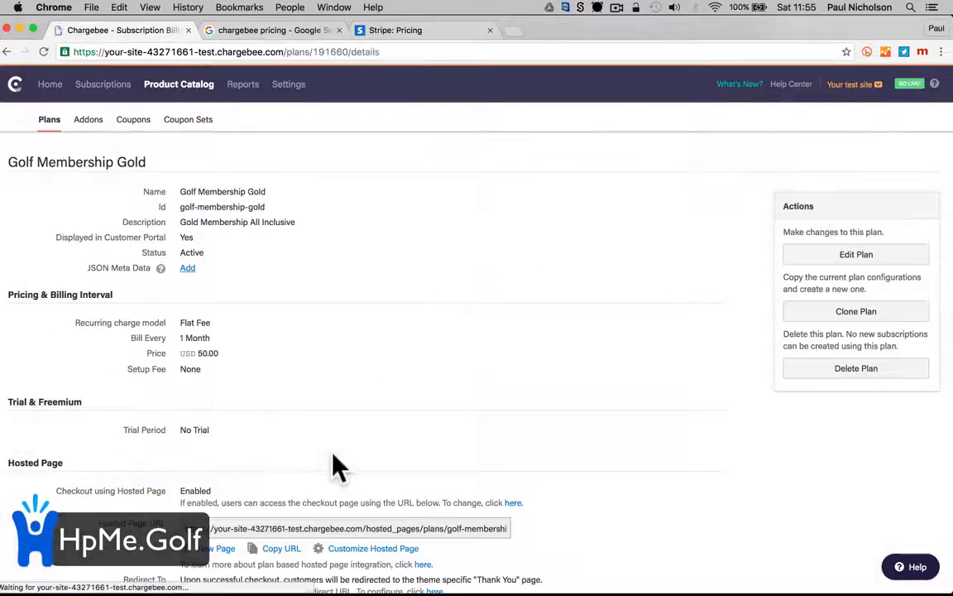
scroll(339, 467, down, 4)
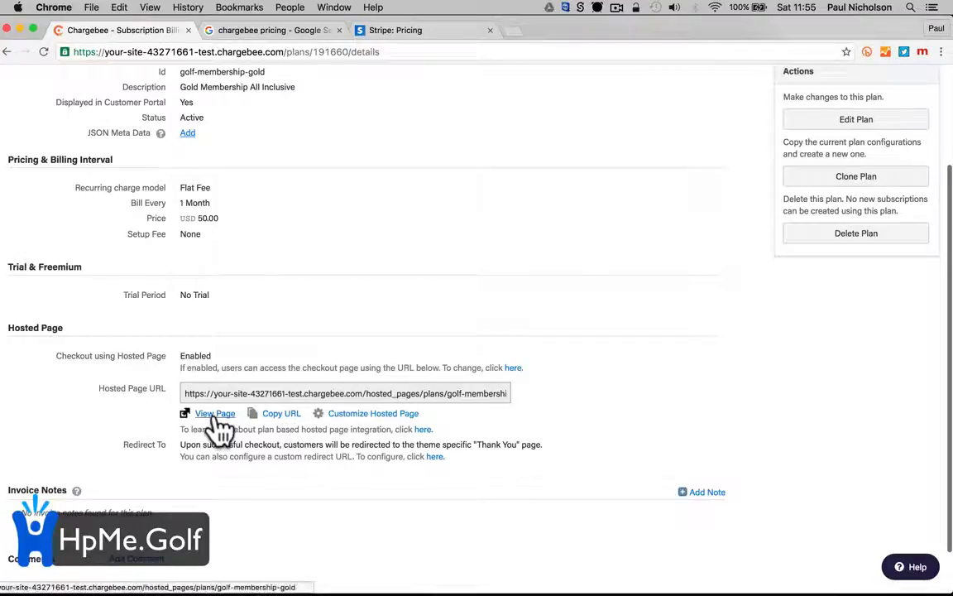
click(214, 413)
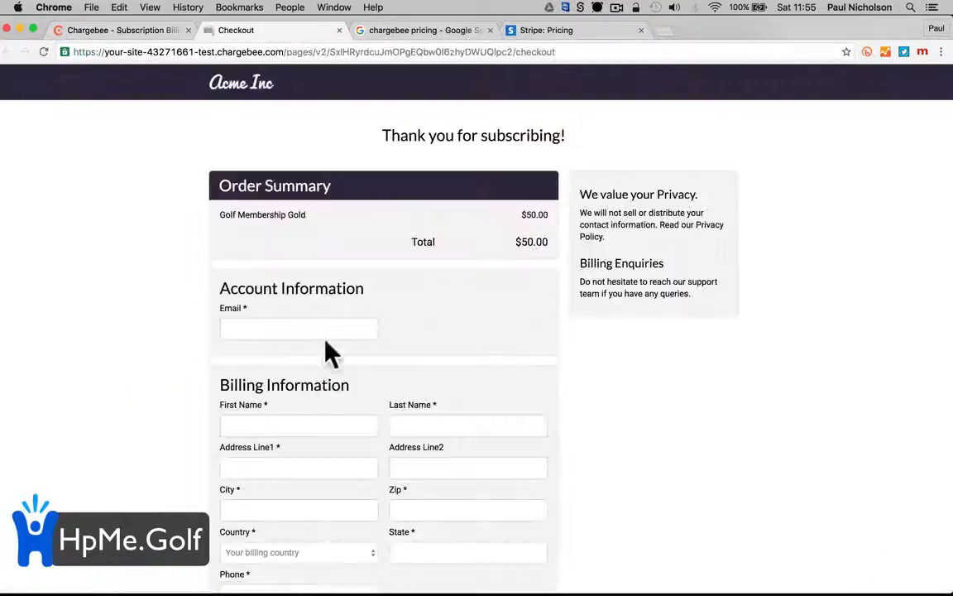
Copy the $50.00 Gold checkout page URL and open a new browser tab
scroll(370, 411, down, 10)
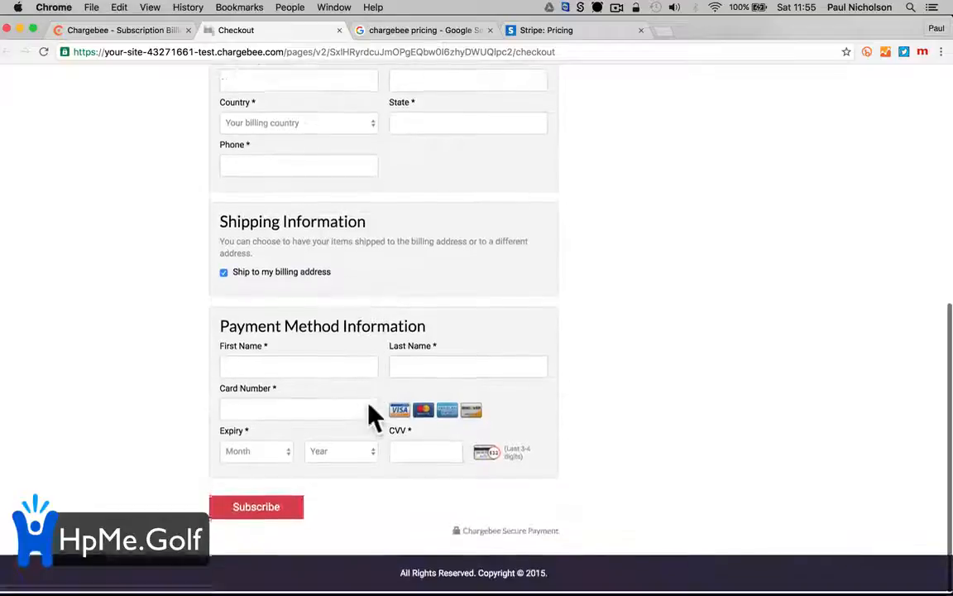
scroll(372, 414, up, 10)
scroll(314, 298, down, 1)
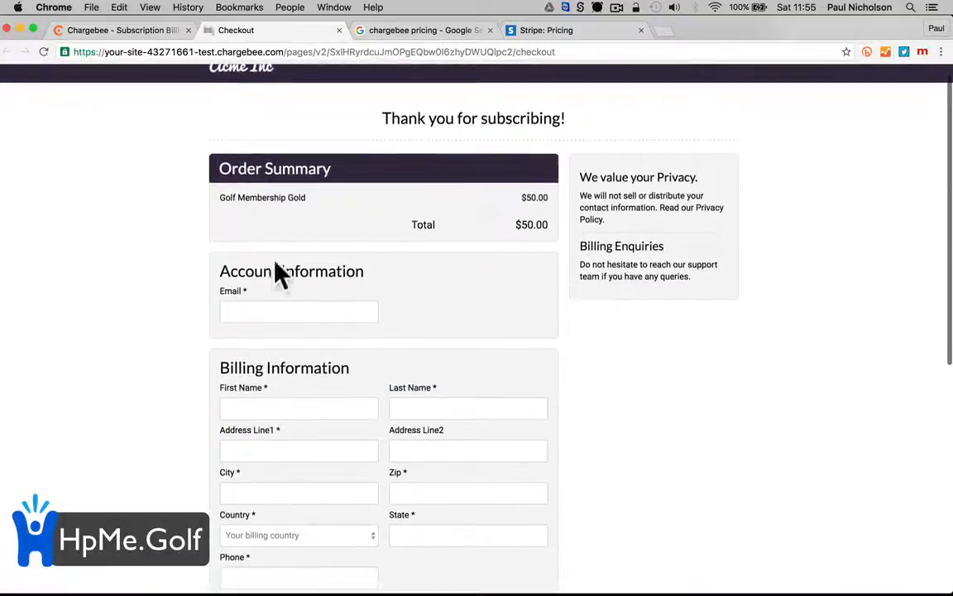
scroll(273, 198, up, 1)
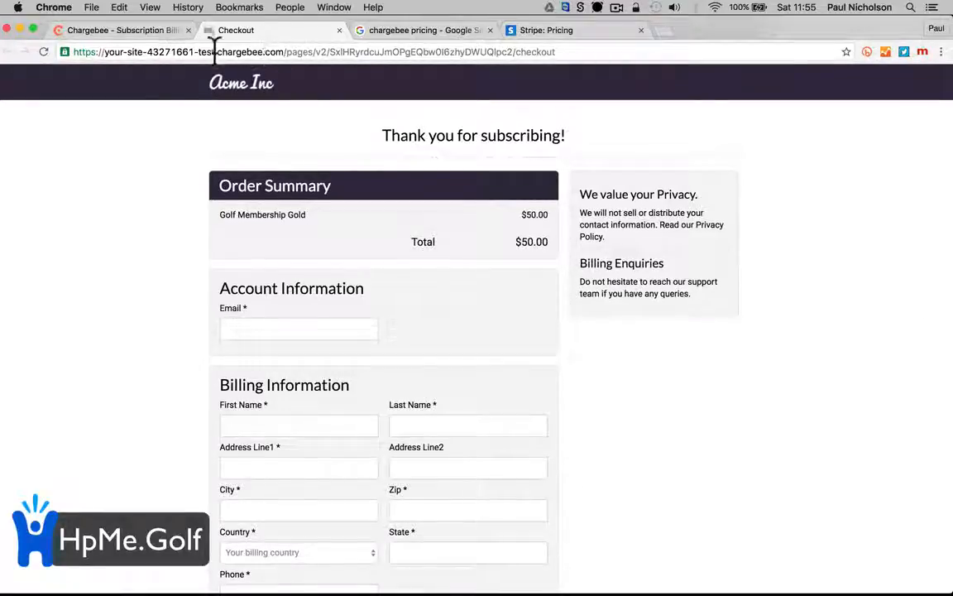
scroll(396, 373, down, 6)
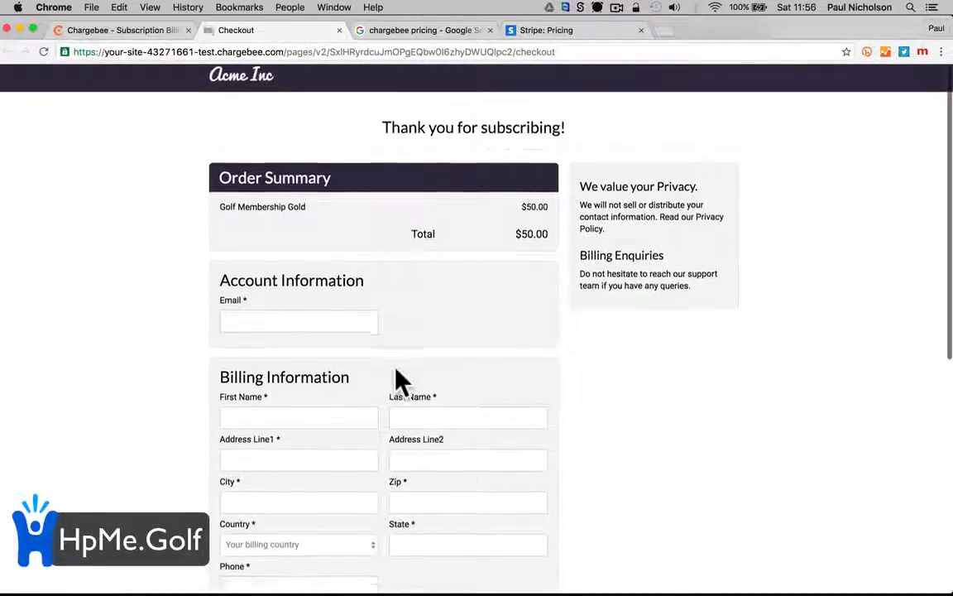
scroll(401, 380, up, 5)
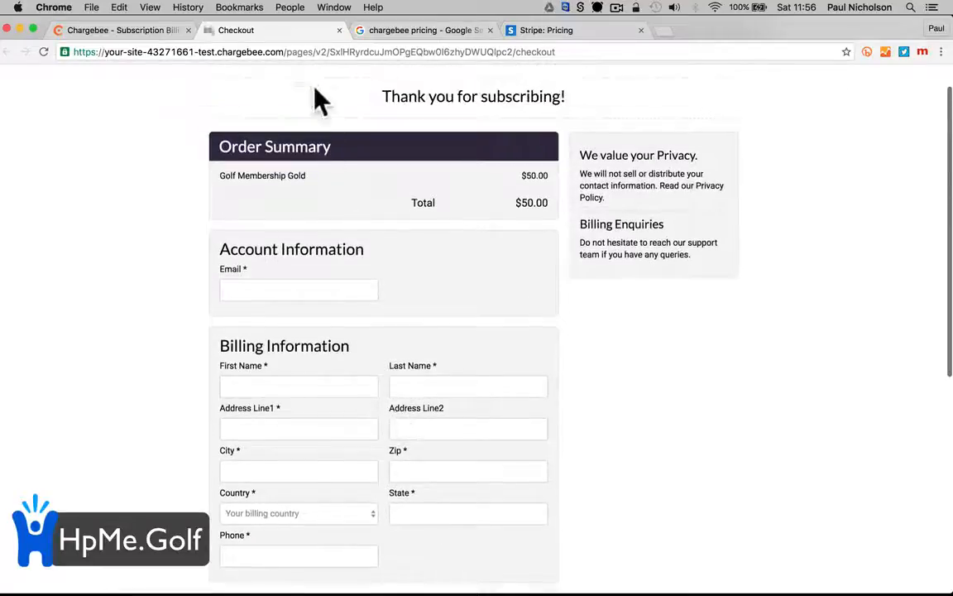
click(313, 52)
right_click(315, 53)
click(327, 80)
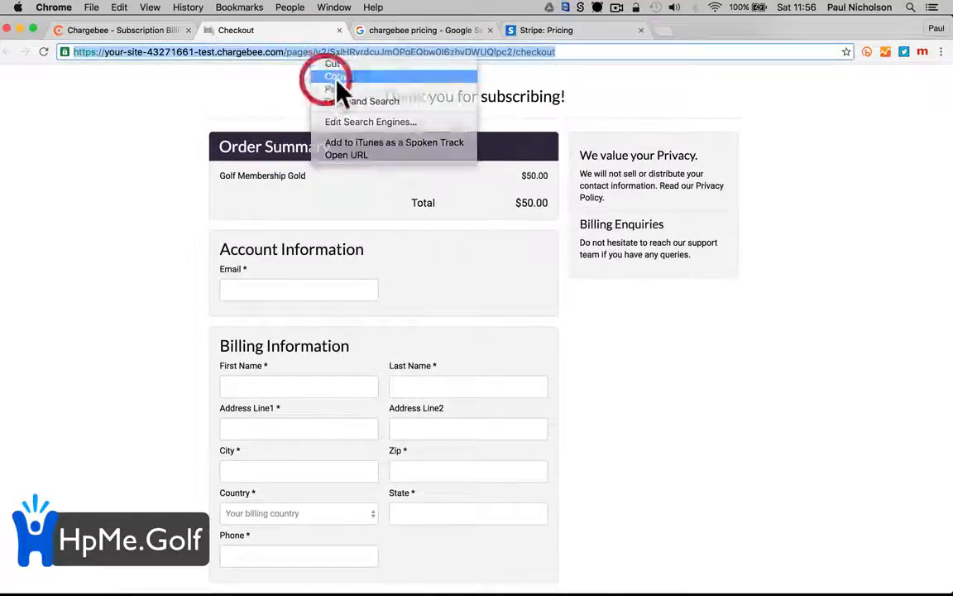
click(664, 30)
Load hpme.golf and open its 'Welcome to Happy-Me Golf' homepage in the WordPress editor
text(hpme.go)
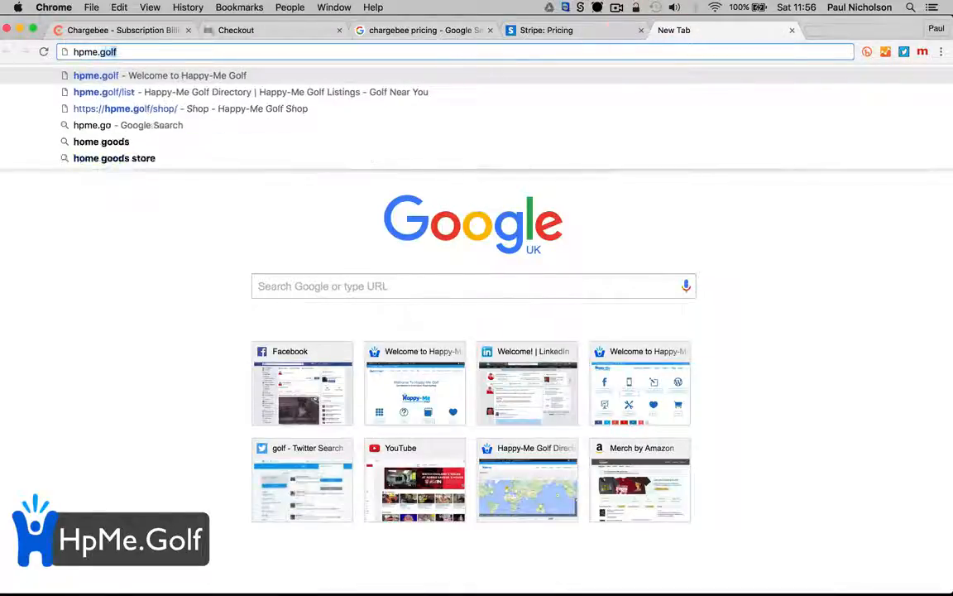
key(Return)
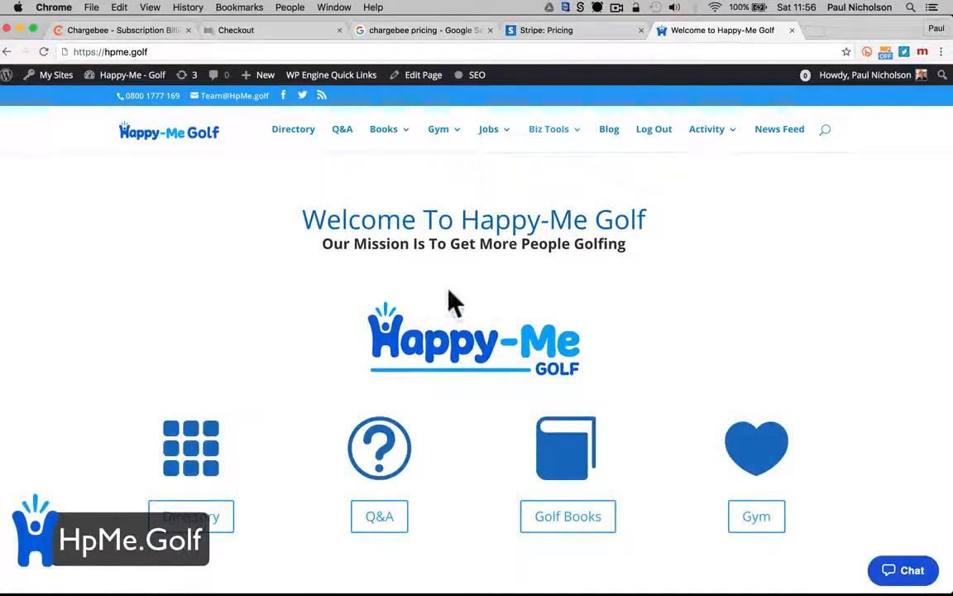
scroll(496, 331, down, 5)
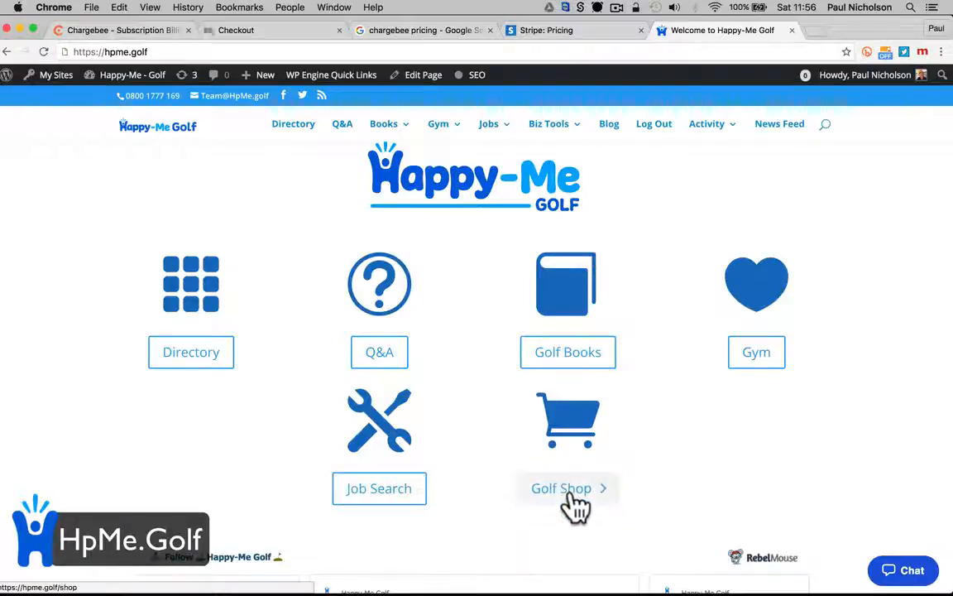
click(420, 76)
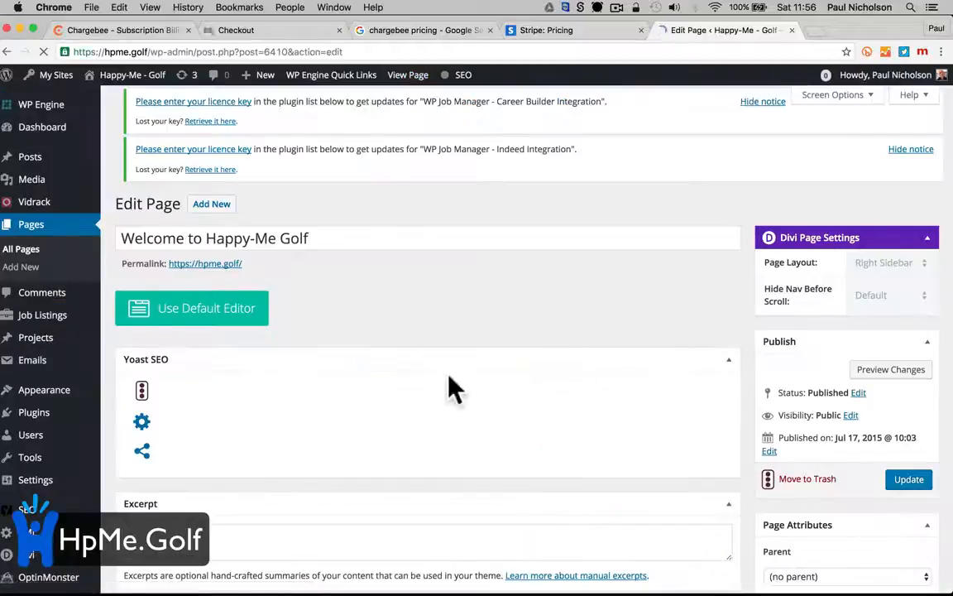
Change the Golf Shop button's text to 'Gold Membership' and its URL to the copied checkout link
scroll(371, 387, down, 5)
scroll(371, 386, down, 15)
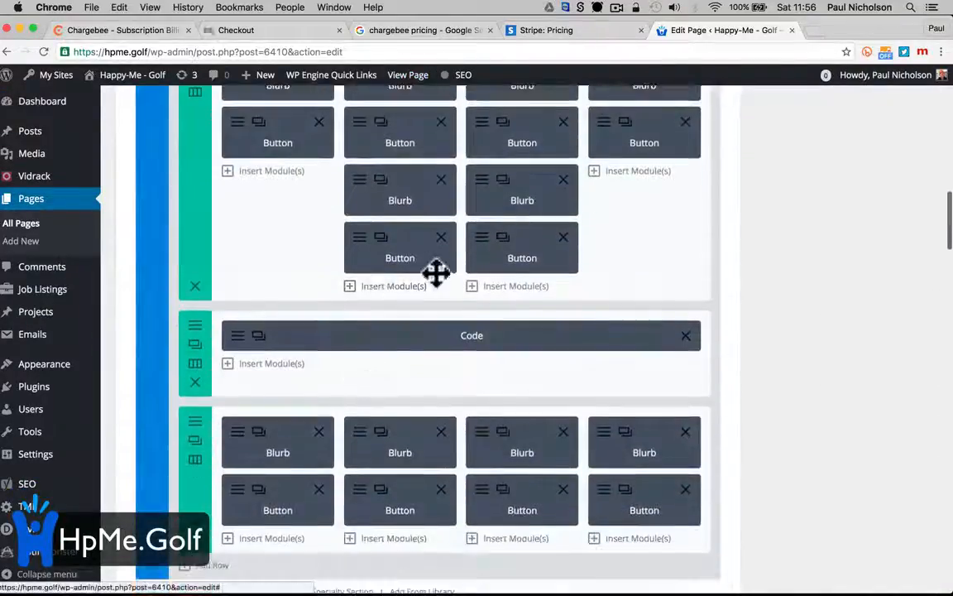
scroll(484, 264, up, 1)
click(479, 249)
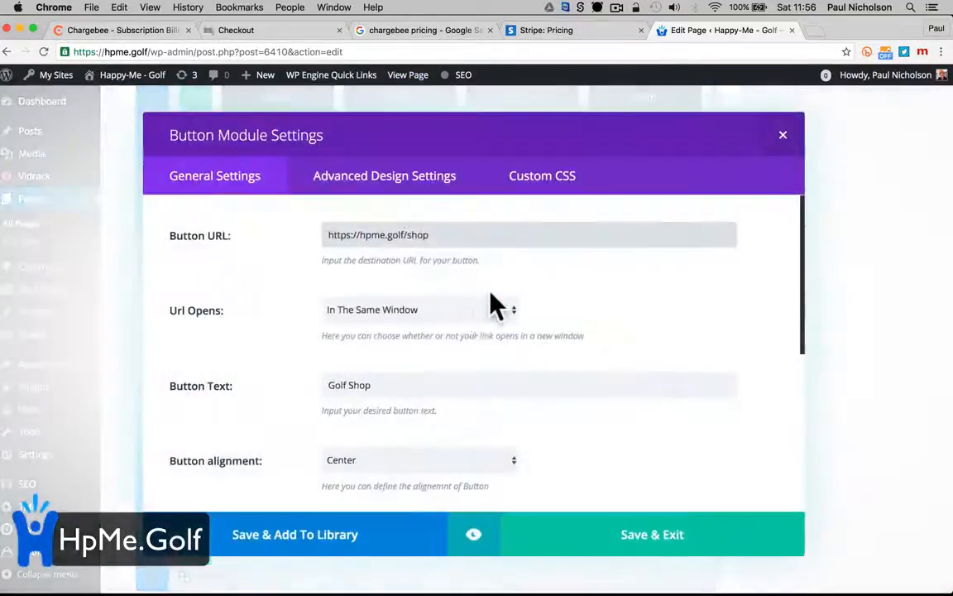
triple_click(404, 382)
text(Go)
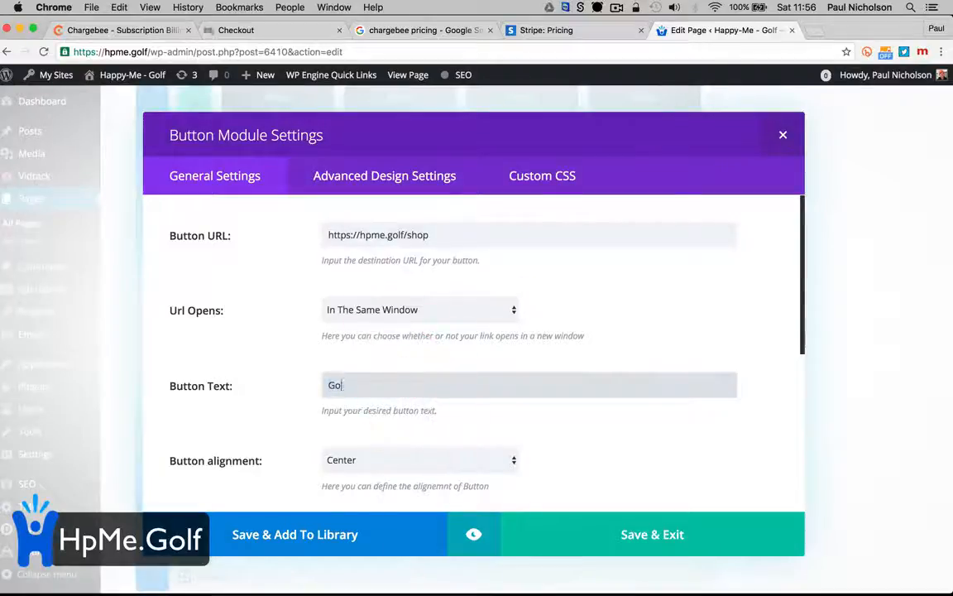
text(ld Membership)
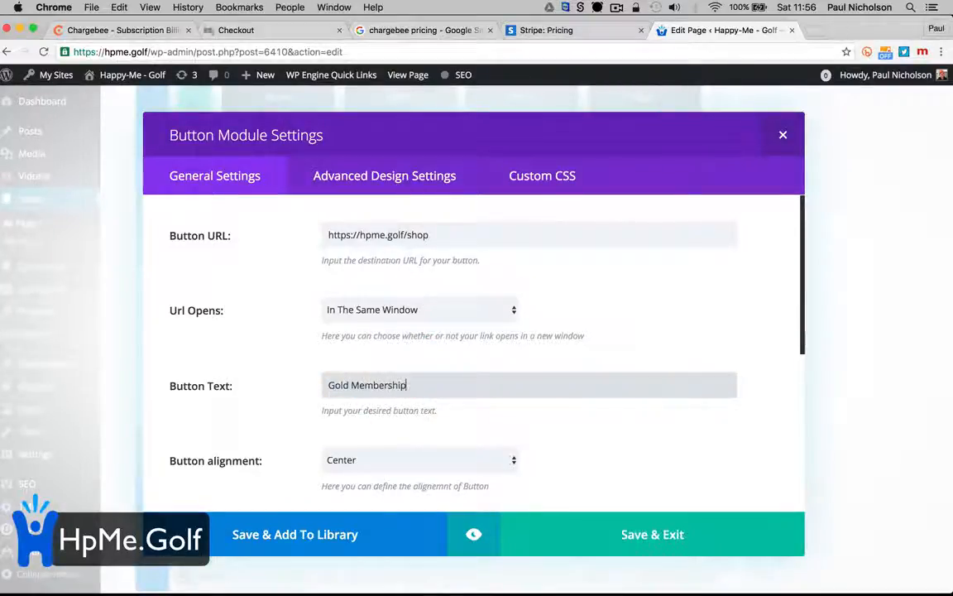
triple_click(366, 231)
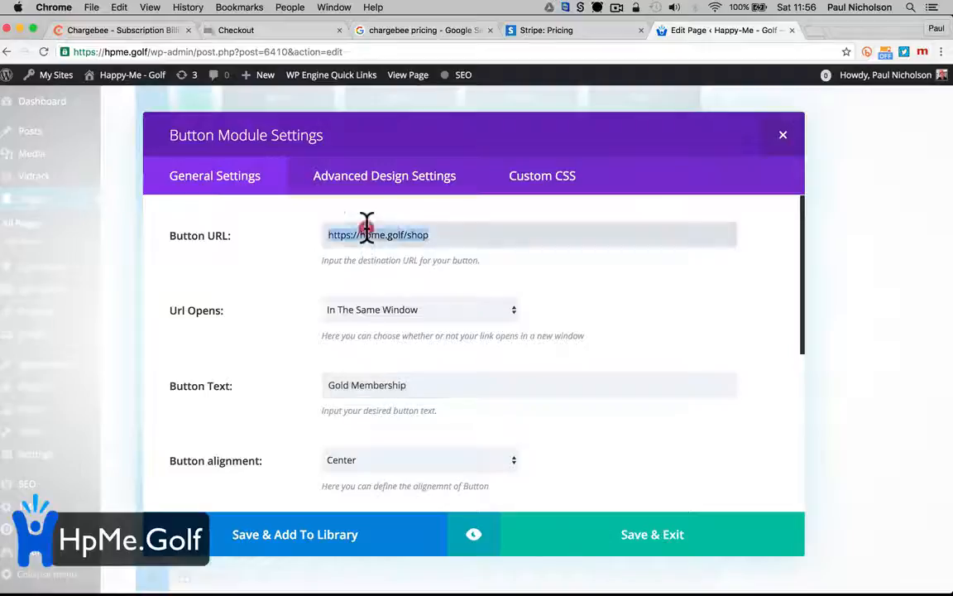
key(super+v)
Save the button module, update the homepage, and view it live
click(623, 536)
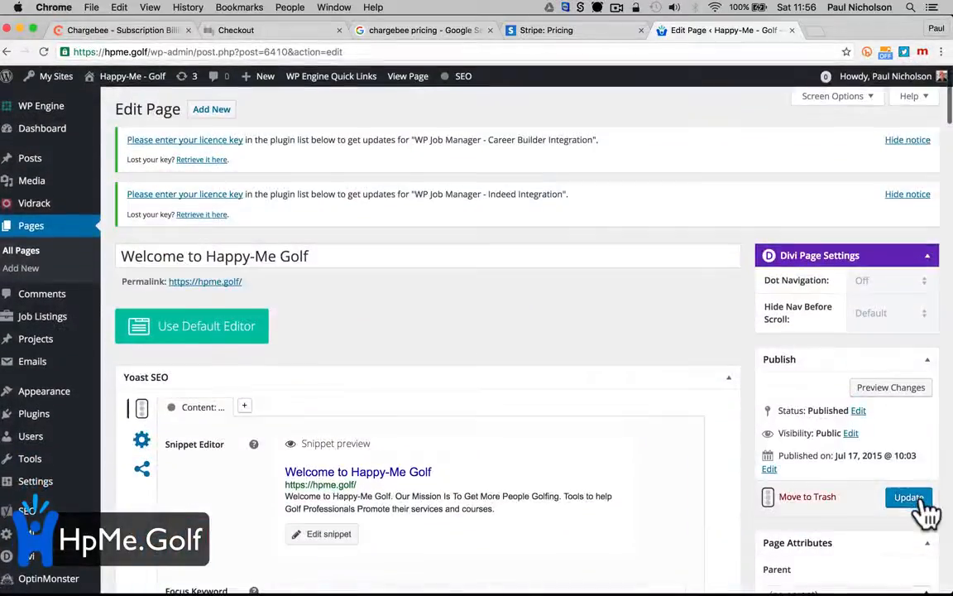
click(910, 498)
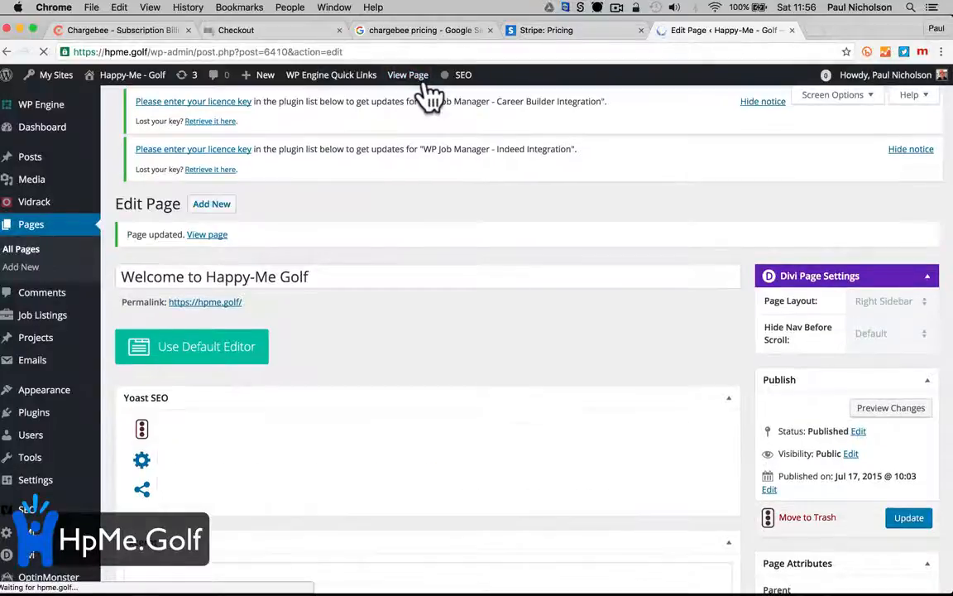
click(420, 77)
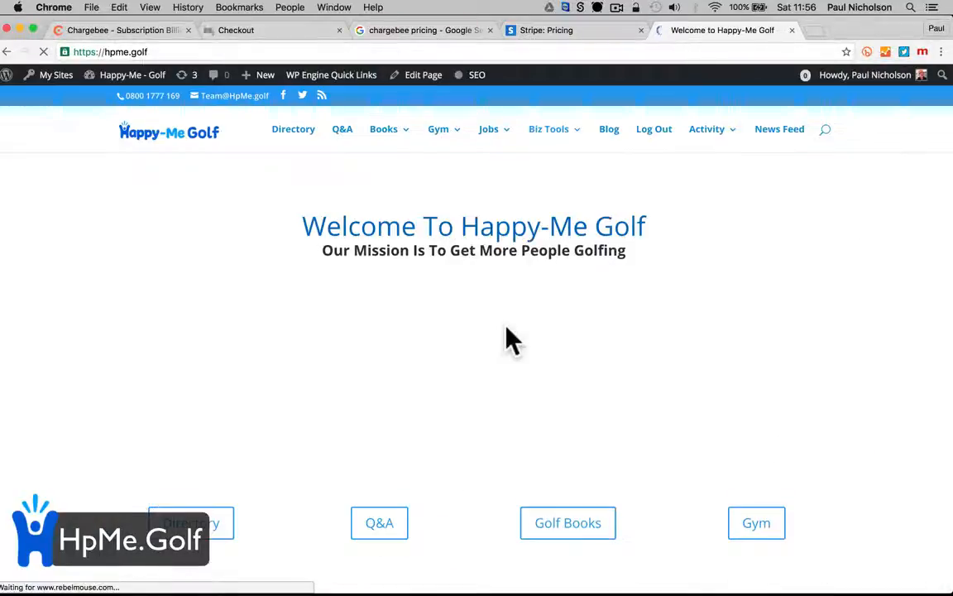
Follow the Gold Membership button to checkout and enter a test email and first name
scroll(506, 336, down, 5)
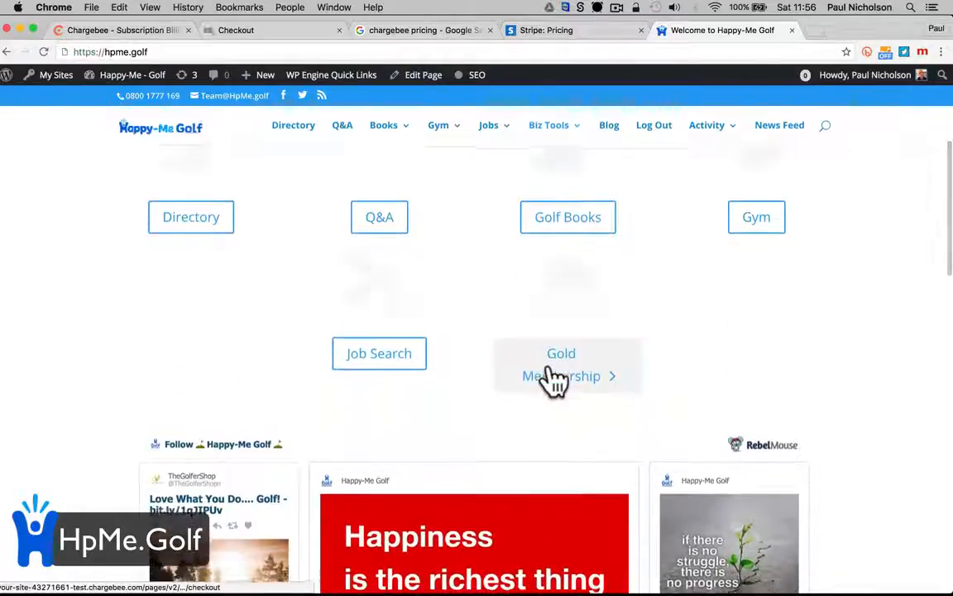
click(563, 352)
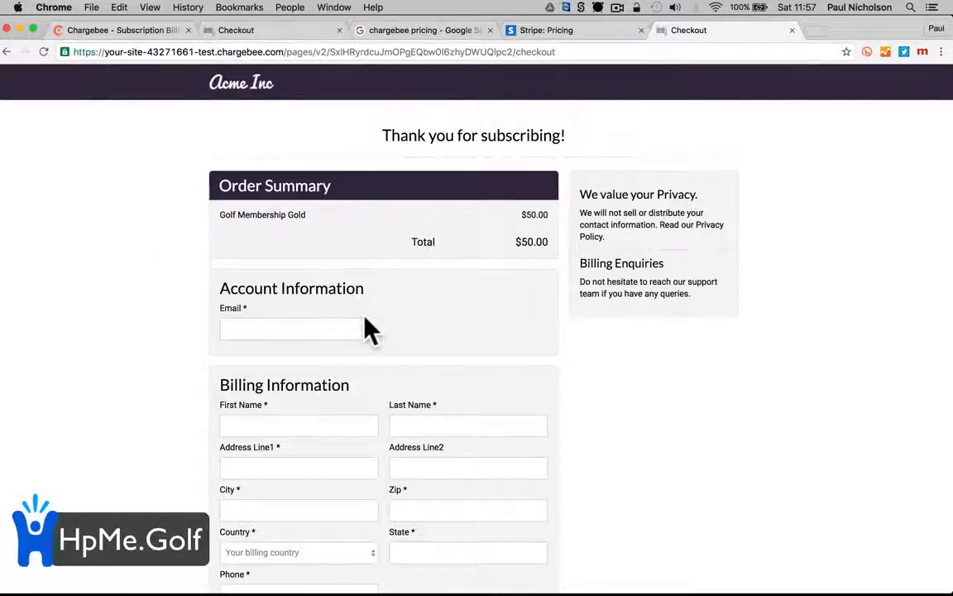
scroll(366, 329, down, 3)
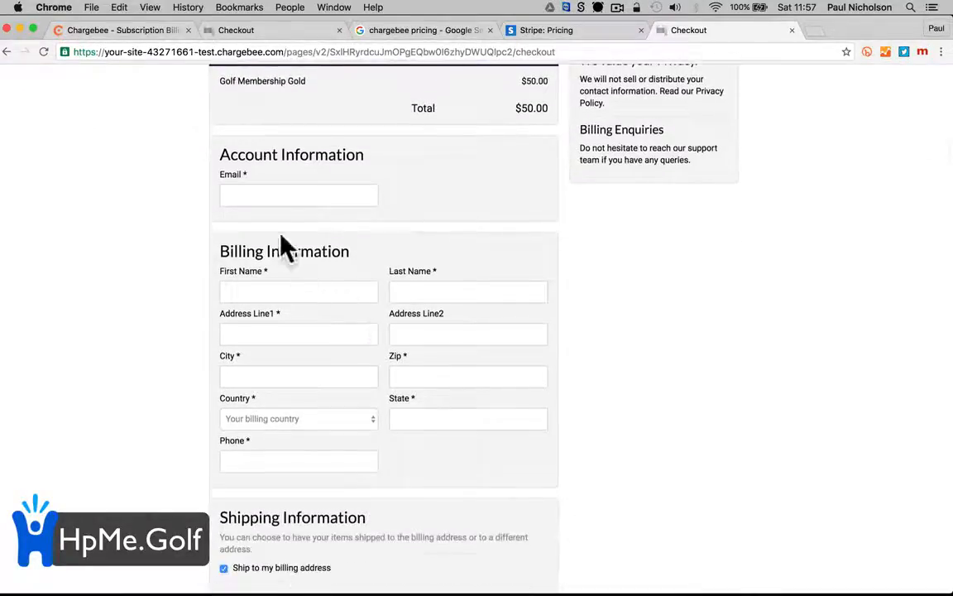
click(260, 195)
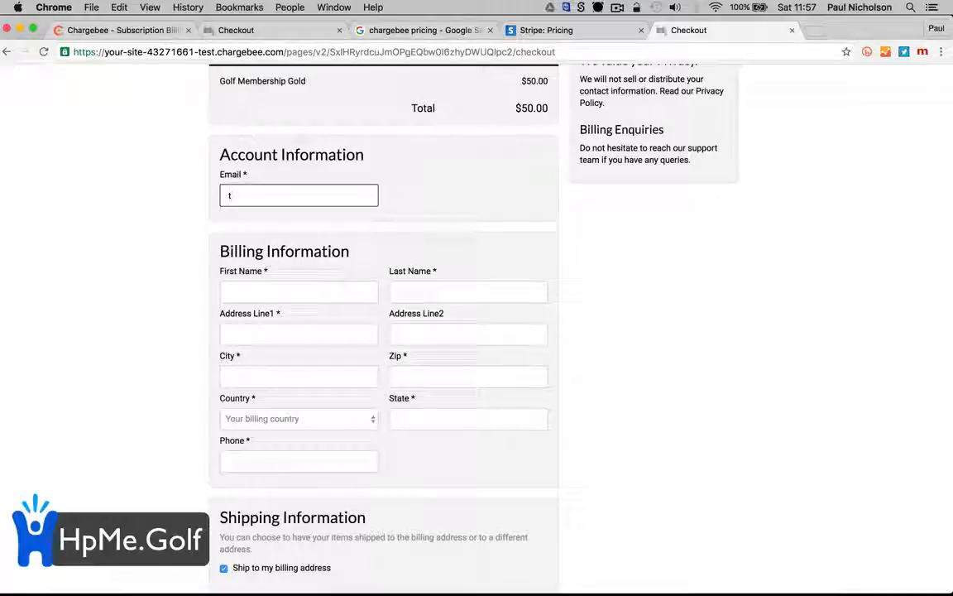
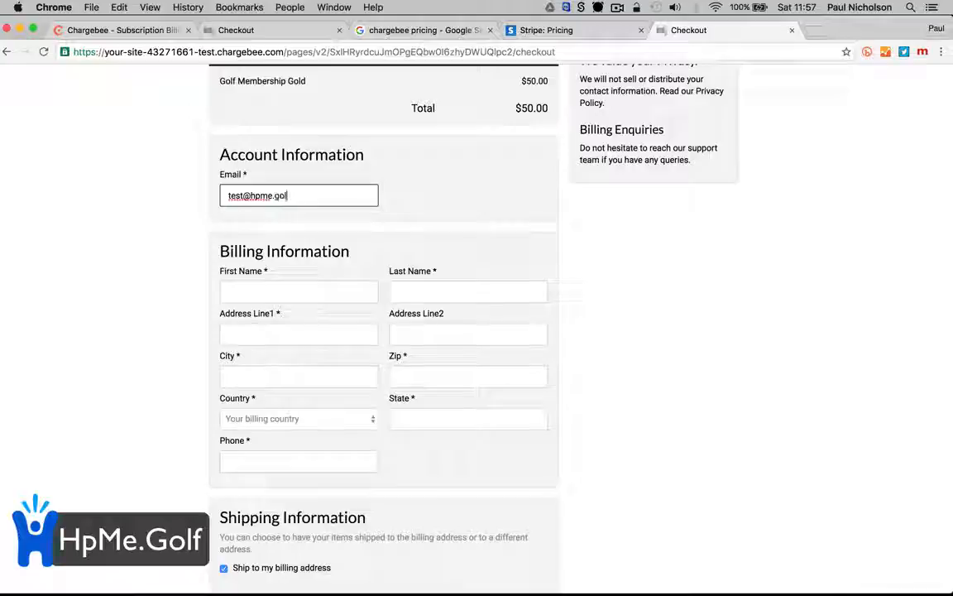
key(Tab)
text(e)
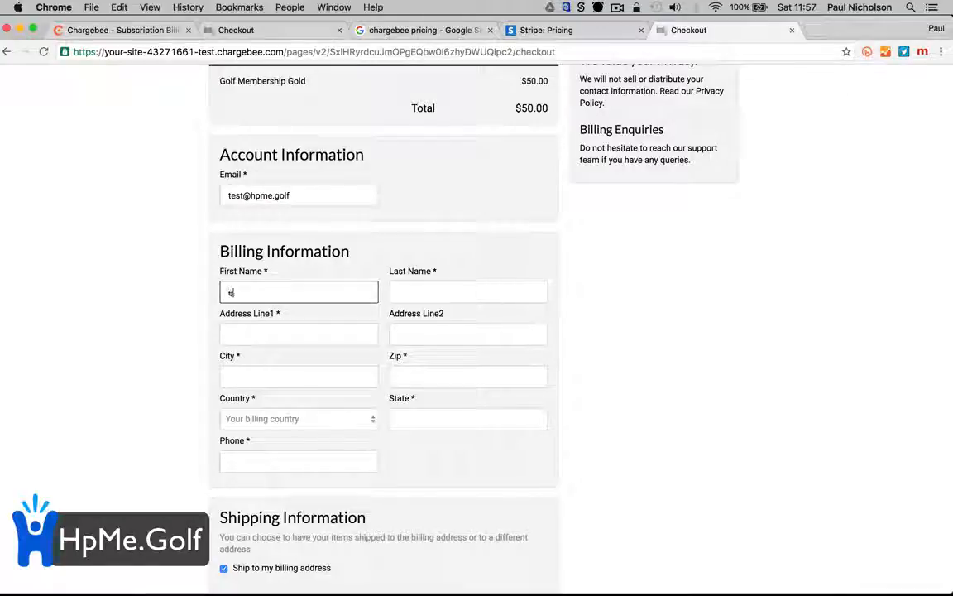
key(BackSpace)
text(t)
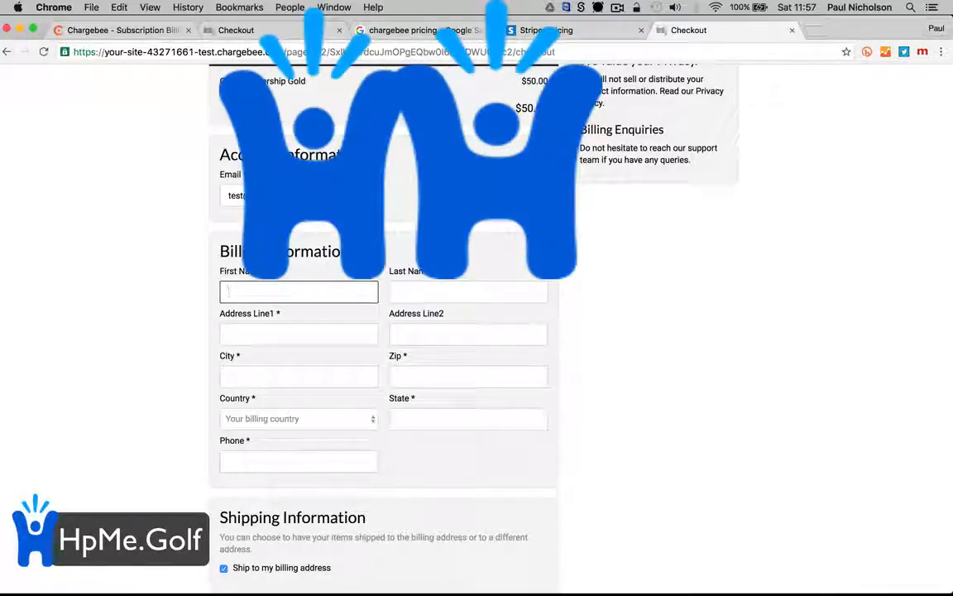
Fill the billing details from a saved address
scroll(310, 252, down, 5)
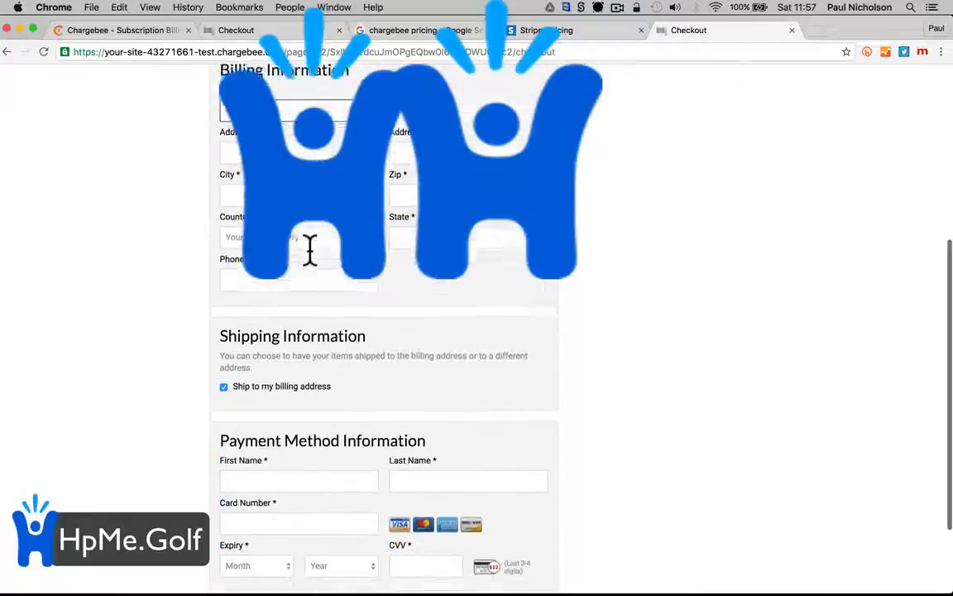
click(256, 96)
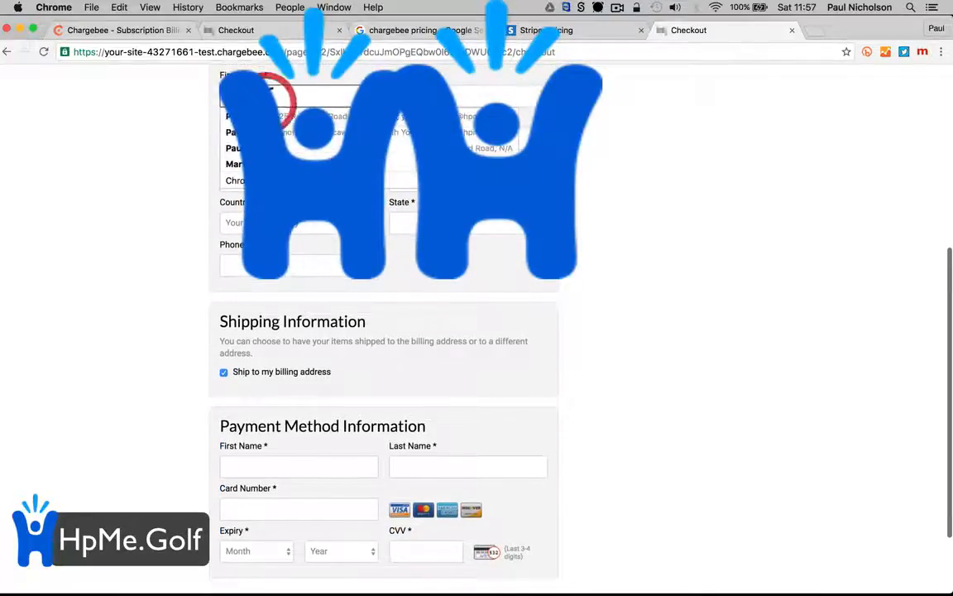
click(264, 125)
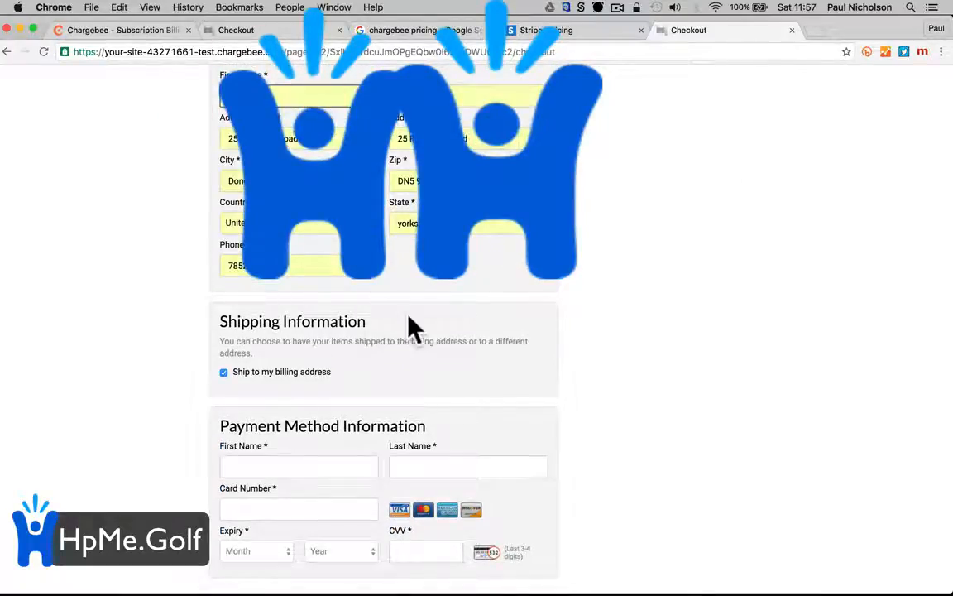
Enter a test cardholder name and valid test card details, then subscribe
click(338, 459)
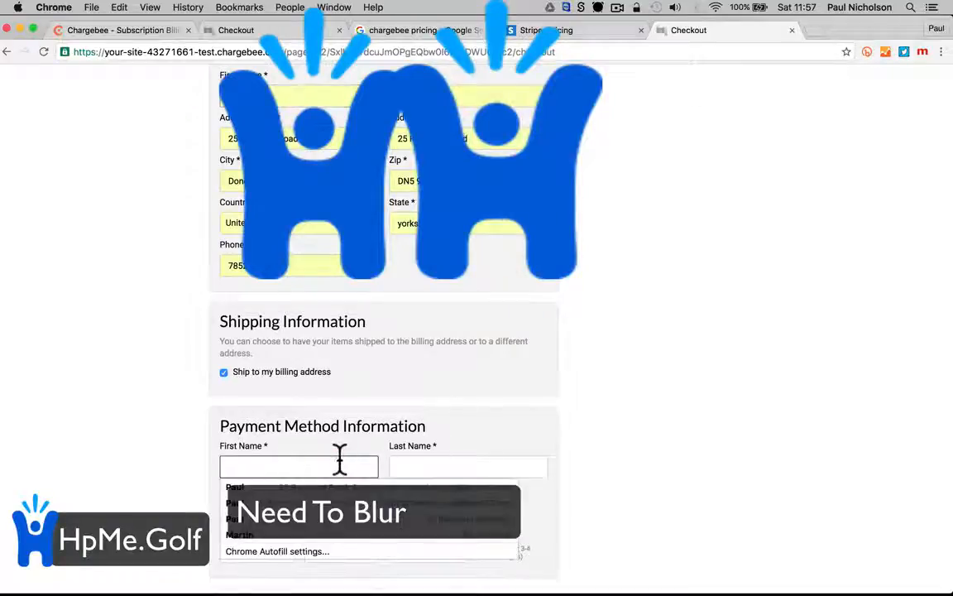
text(Test)
key(Tab)
text(tet)
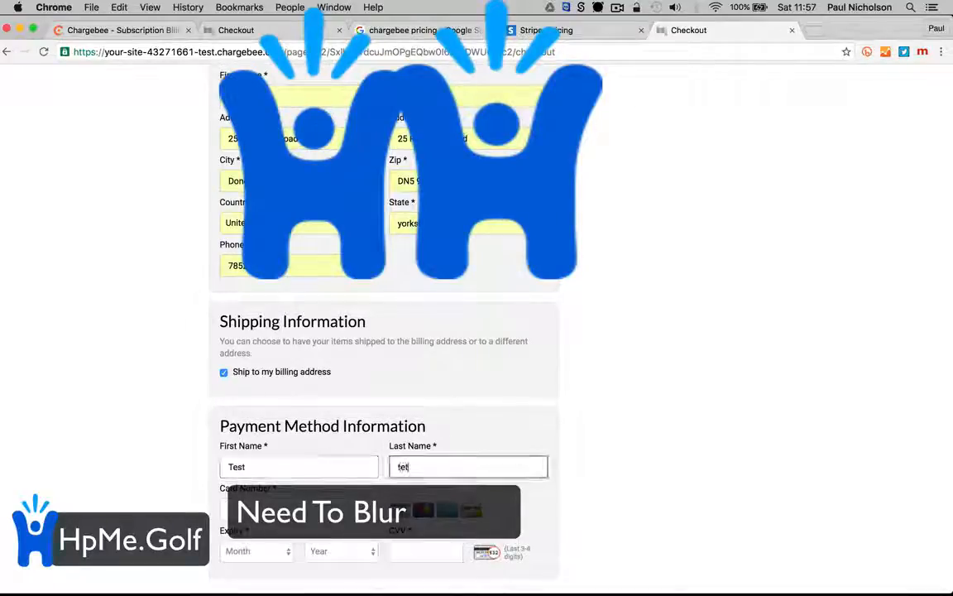
text(s)
key(Tab)
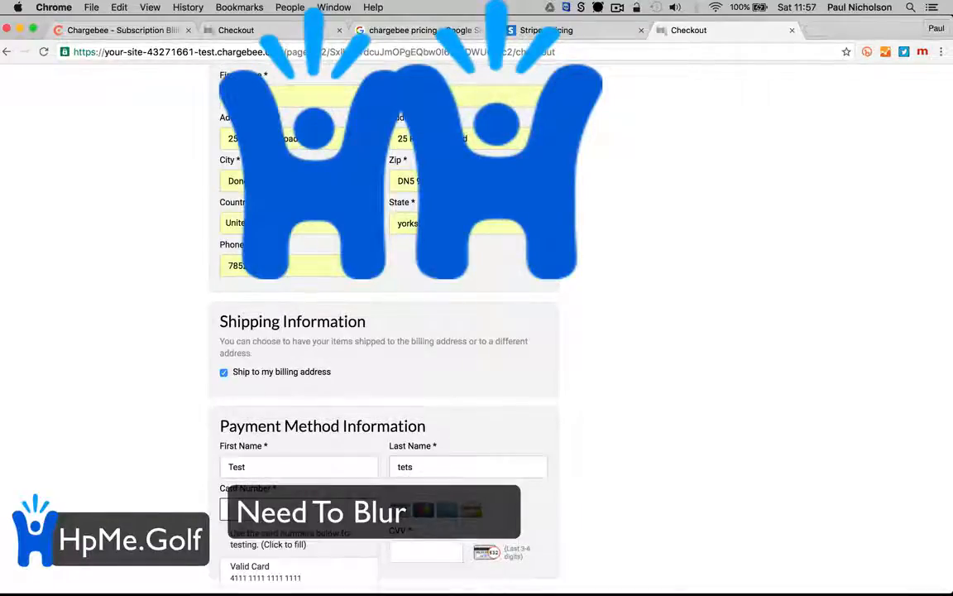
click(336, 573)
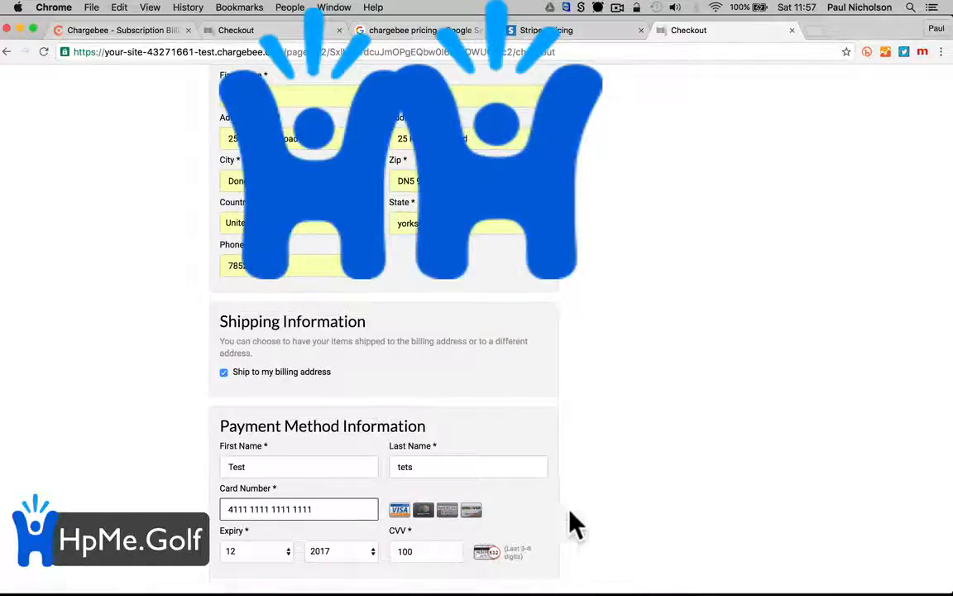
scroll(576, 523, down, 3)
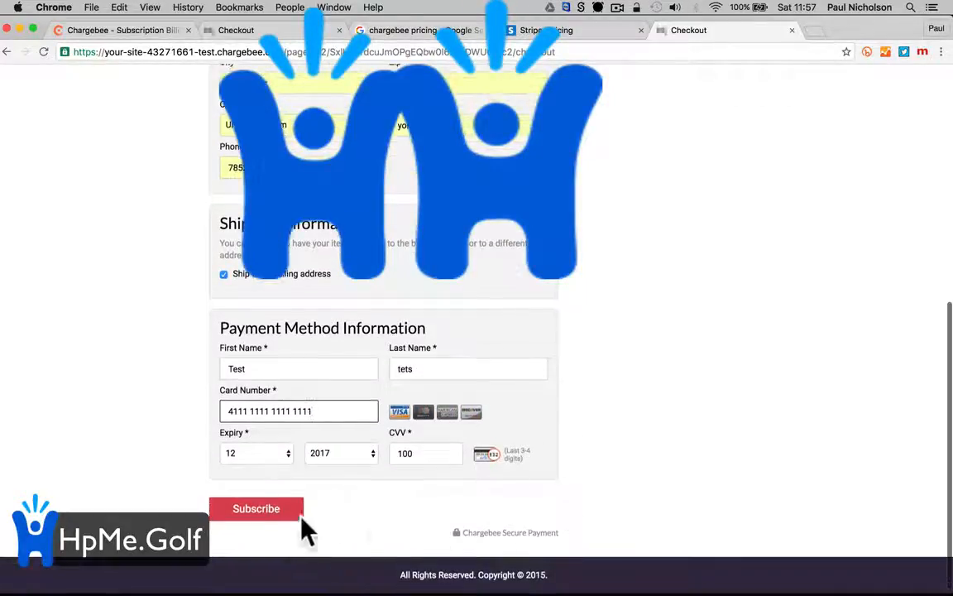
click(267, 510)
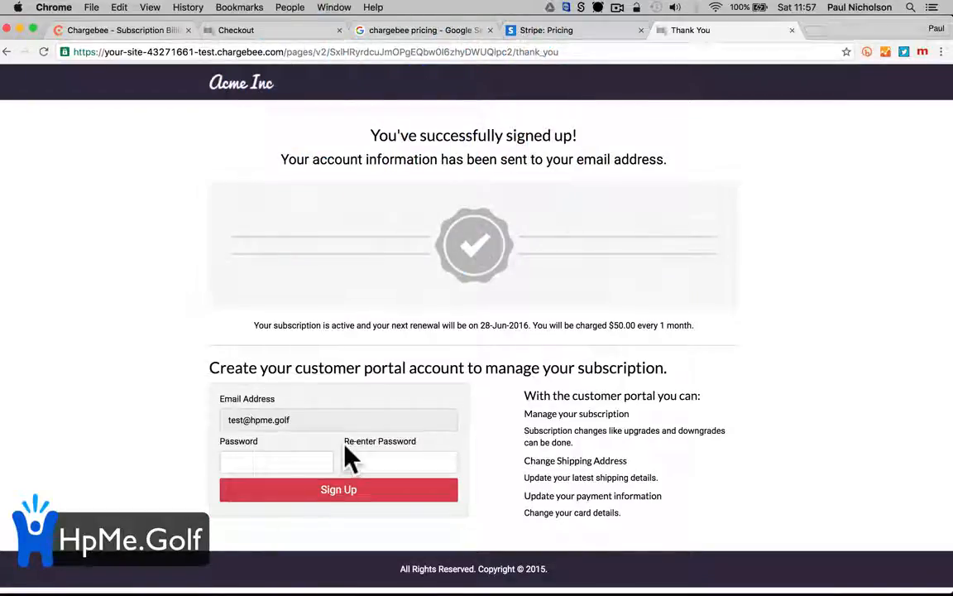
Set and confirm a customer portal password, sign up, then return to the Checkout tab
click(286, 459)
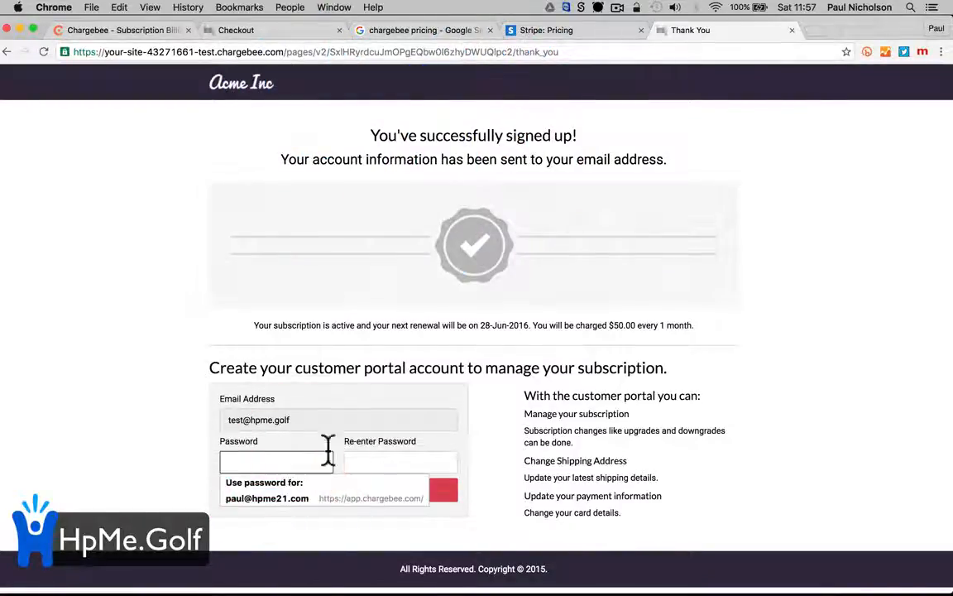
click(335, 407)
click(283, 459)
text(•••••)
key(Tab)
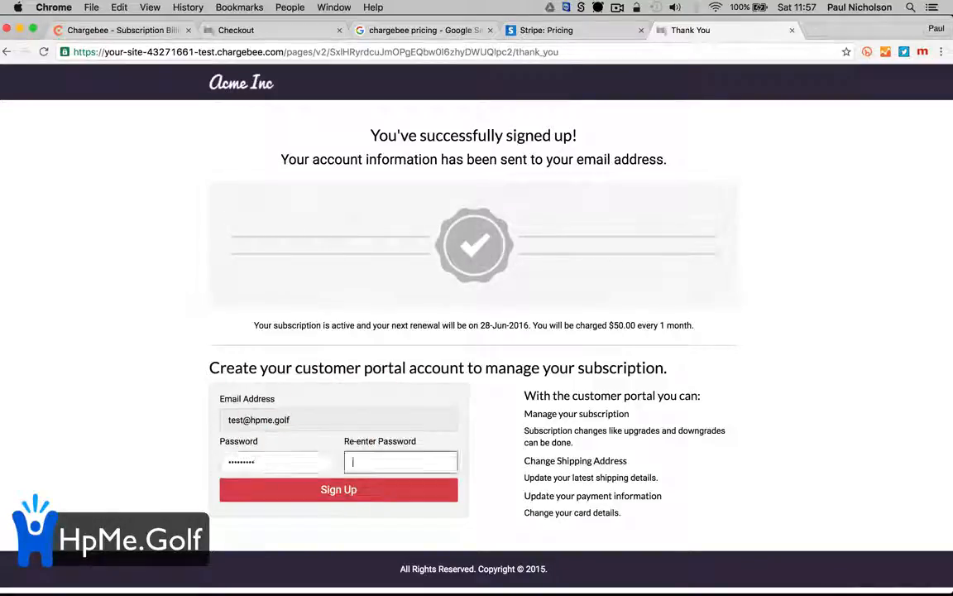
click(299, 492)
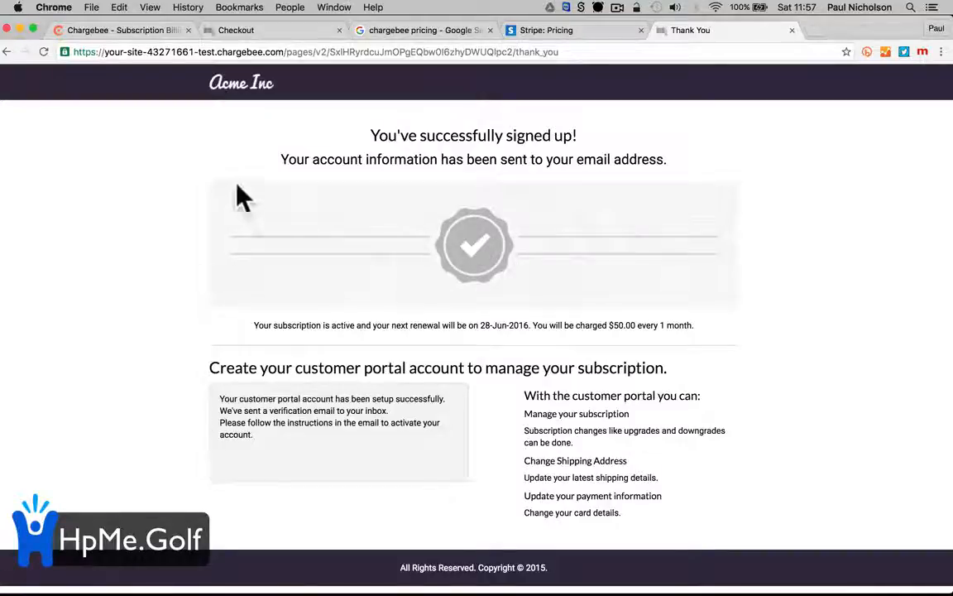
click(281, 32)
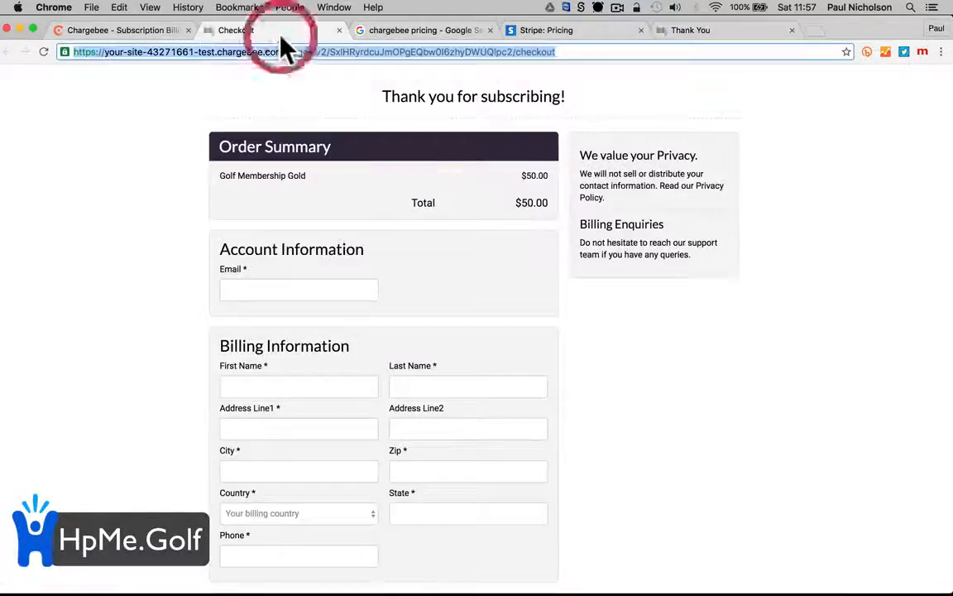
Edit the Golf Membership Gold plan and choose Use redirect URL under Redirect To
click(130, 31)
scroll(280, 362, down, 2)
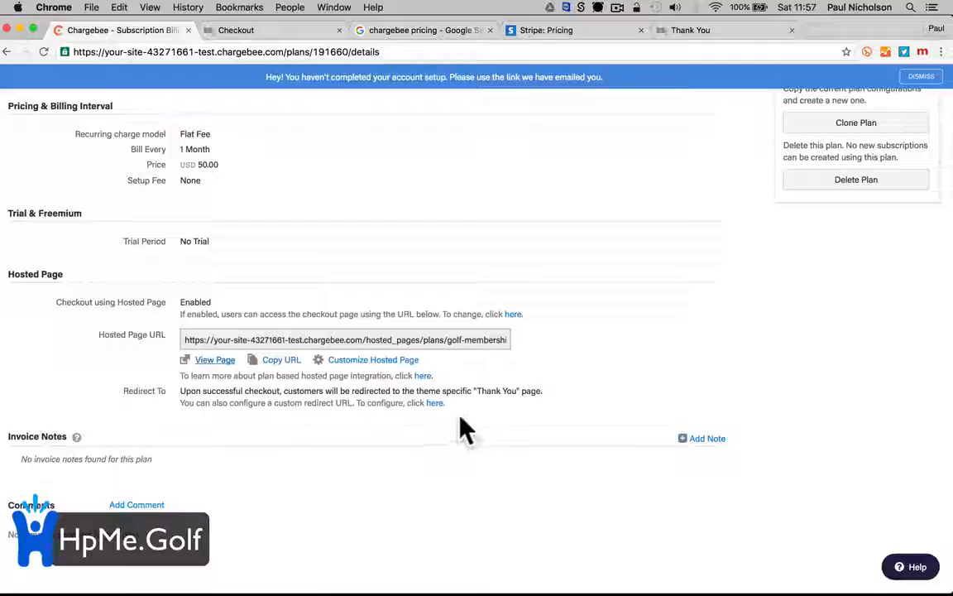
click(436, 403)
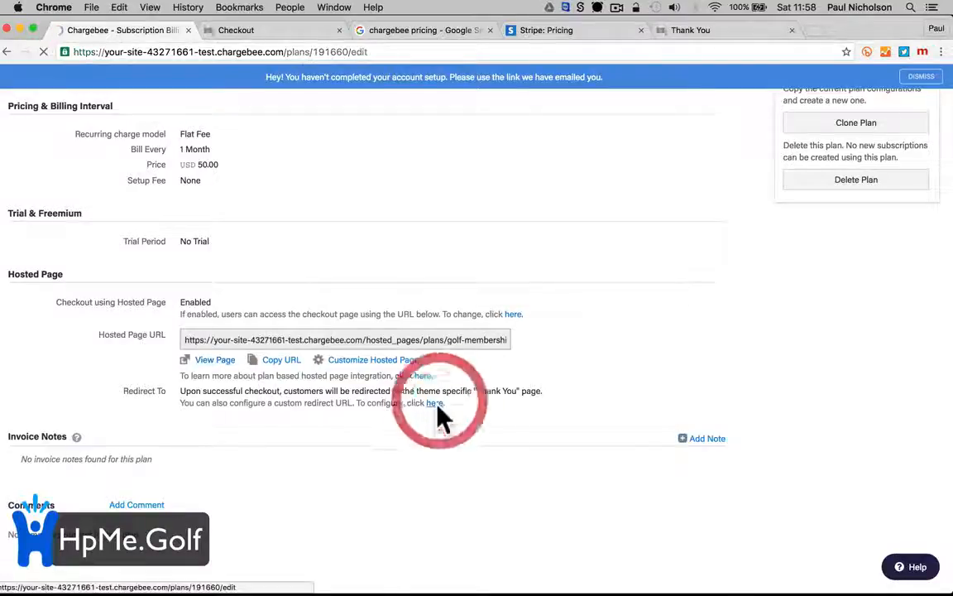
scroll(439, 404, down, 5)
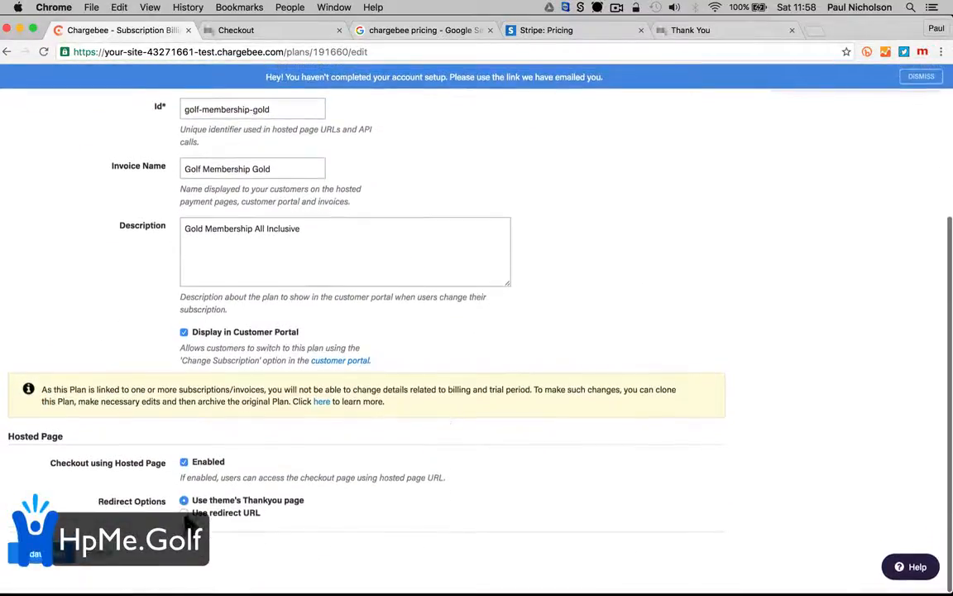
click(184, 511)
scroll(239, 529, down, 2)
click(238, 492)
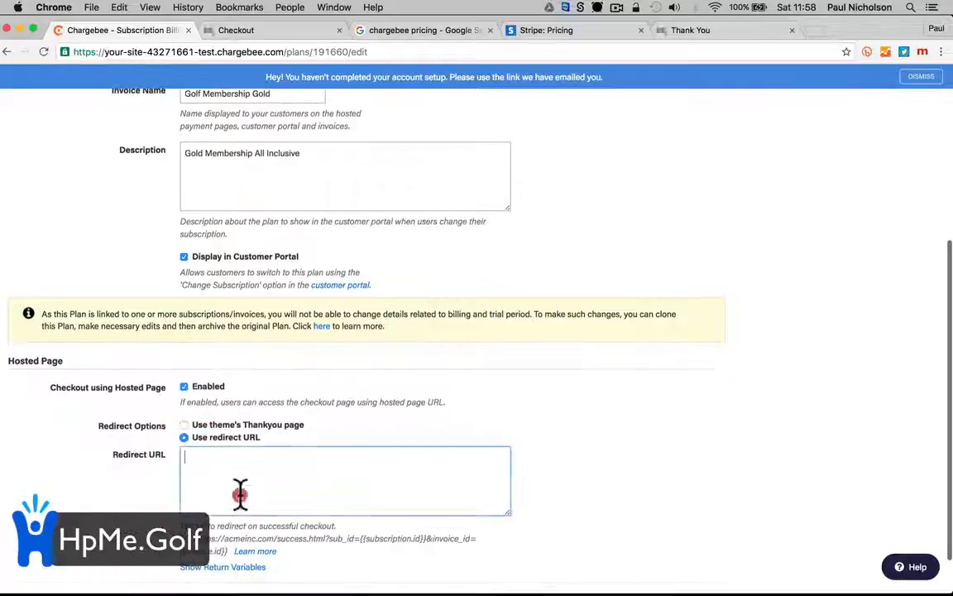
scroll(302, 492, down, 1)
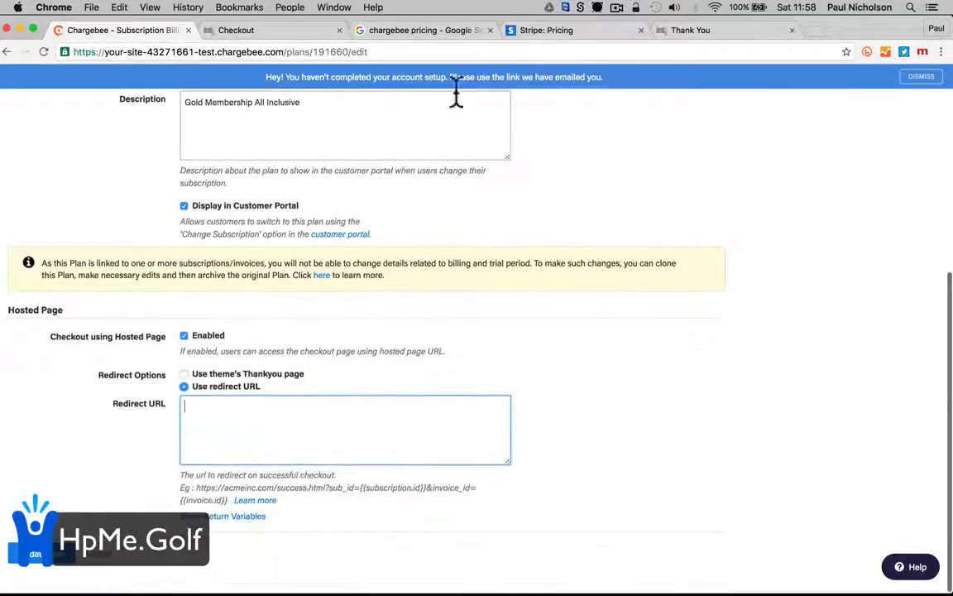
Load hpme.golf in another tab and copy its address
click(687, 33)
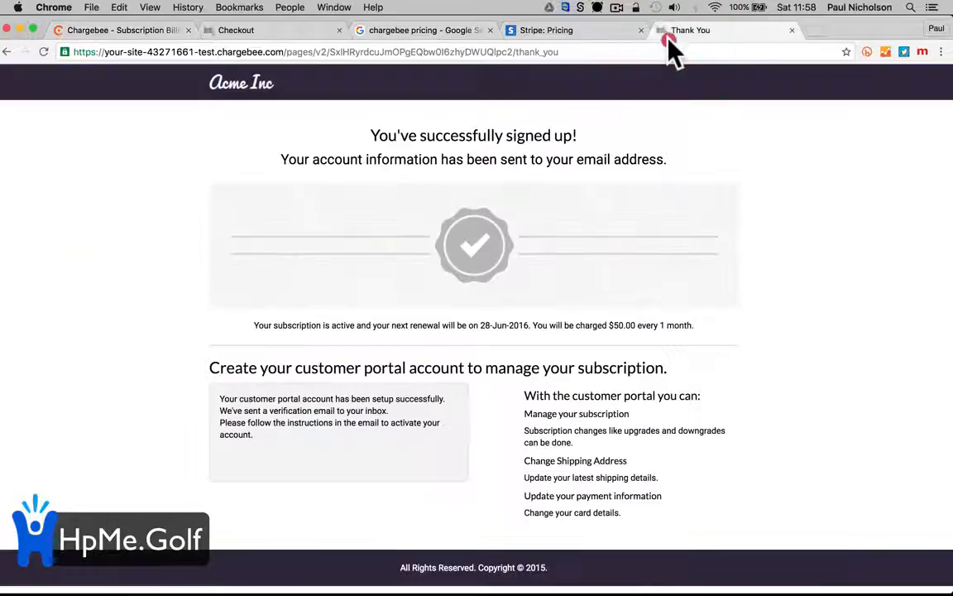
click(667, 49)
text(h)
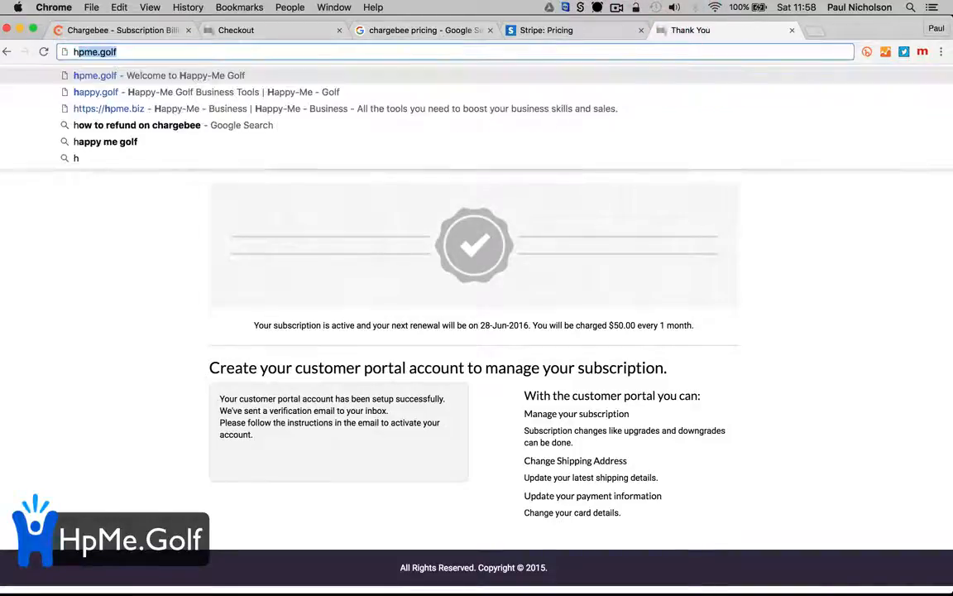
text(pme.golf)
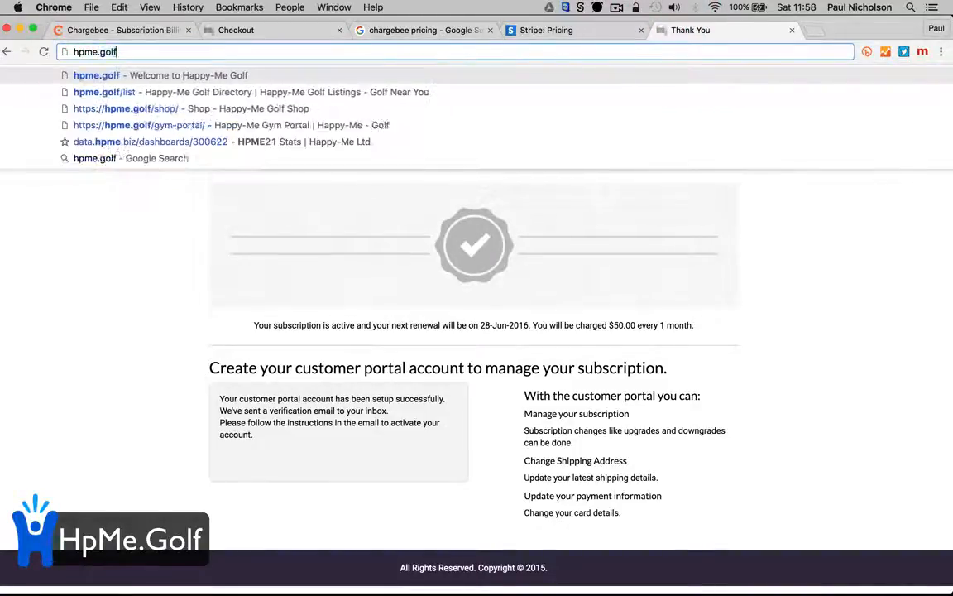
key(Return)
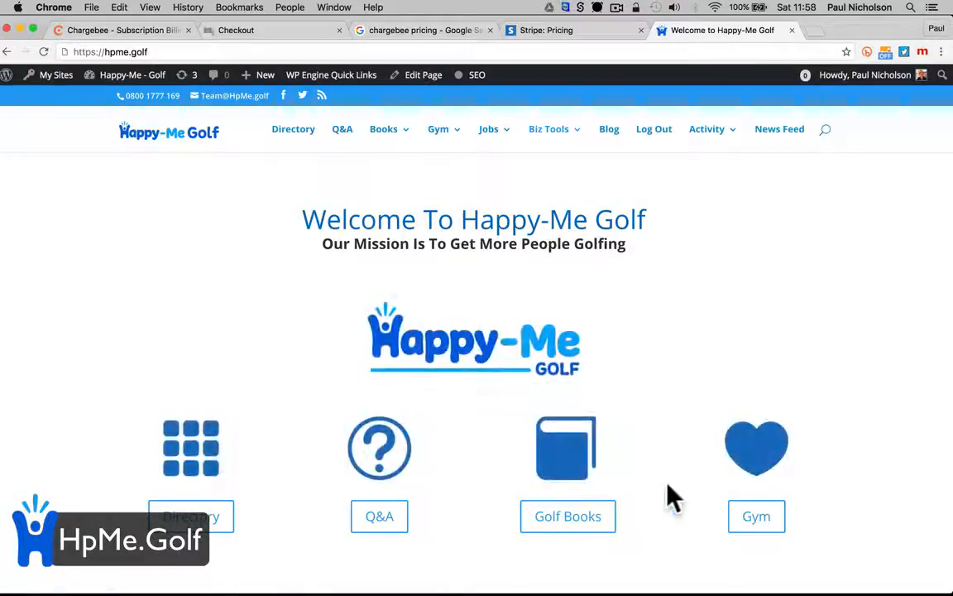
scroll(686, 500, down, 3)
scroll(686, 500, down, 5)
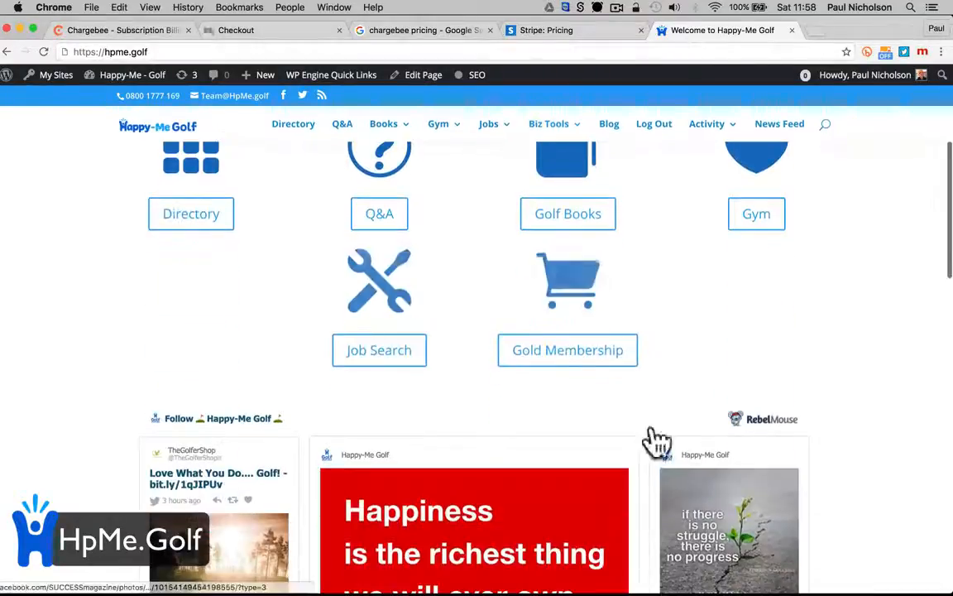
click(344, 51)
key(cmd+c)
scroll(548, 290, up, 8)
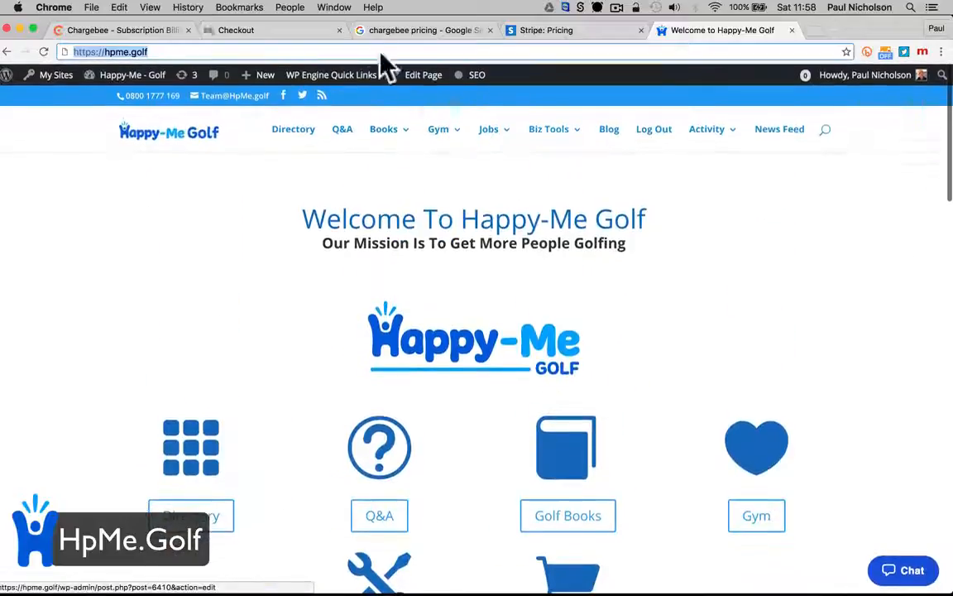
click(252, 30)
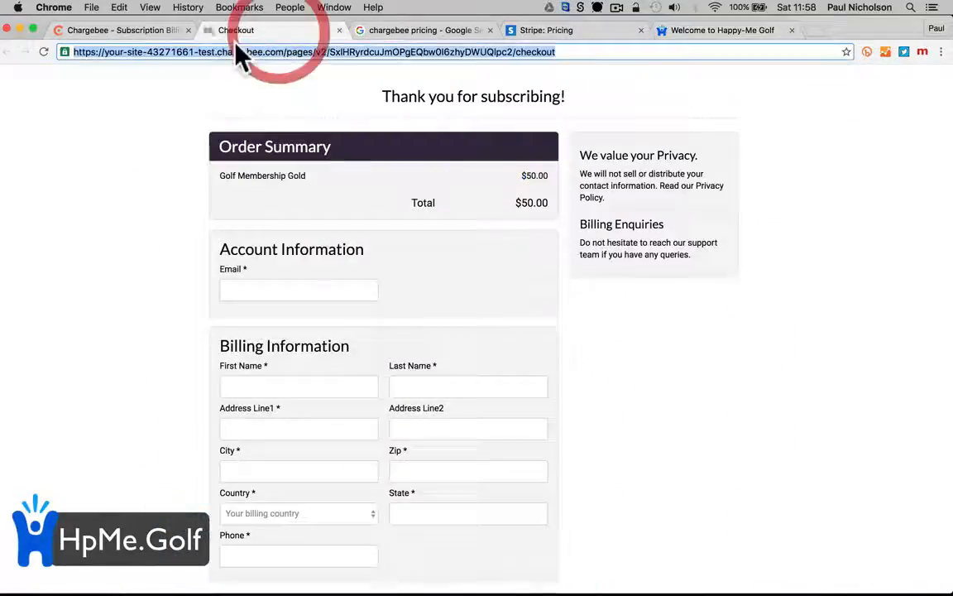
click(118, 31)
click(254, 408)
key(cmd+v)
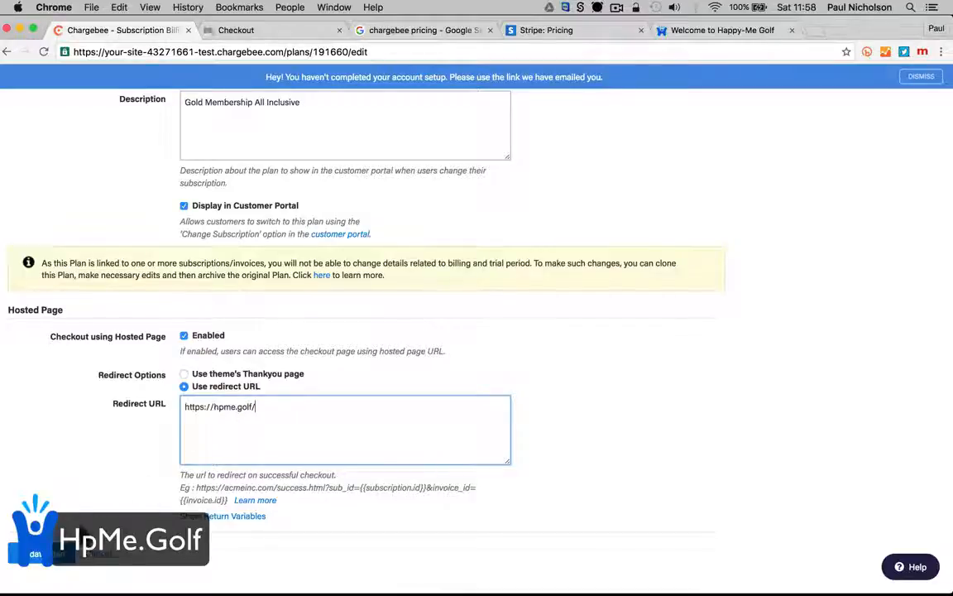
click(60, 556)
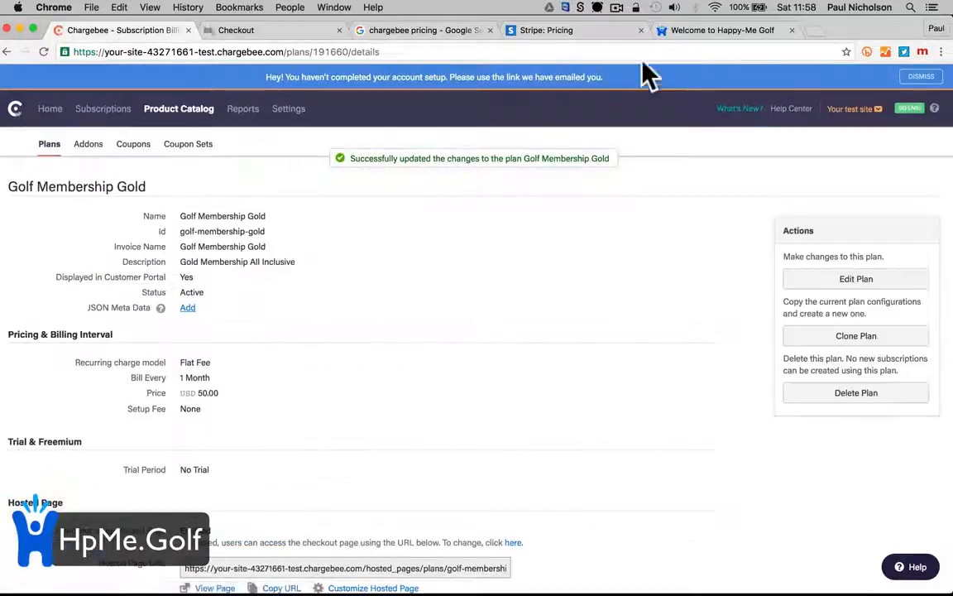
Try the homepage's Gold Membership link in Chrome, then go back to the homepage
click(571, 31)
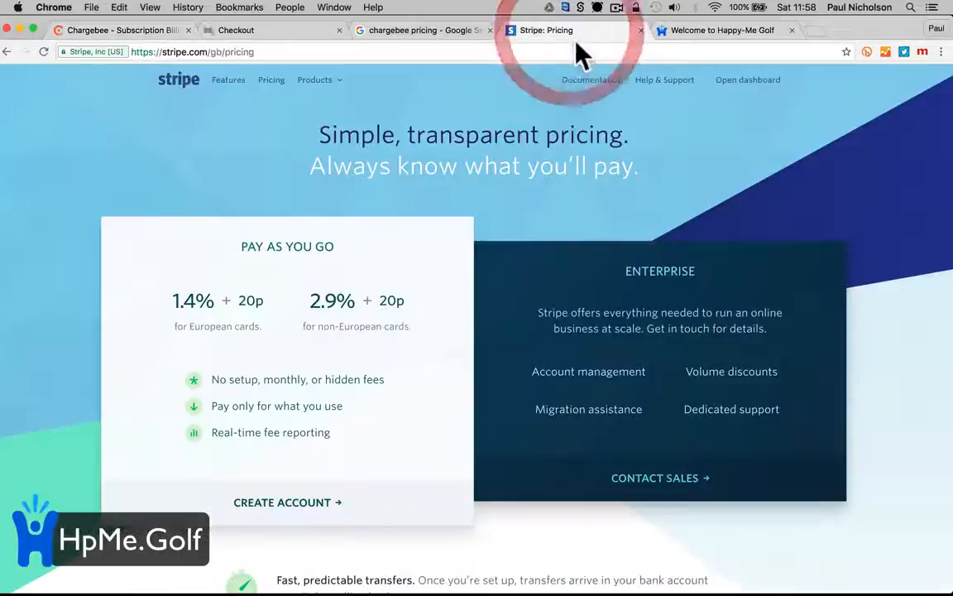
click(676, 30)
scroll(606, 447, down, 5)
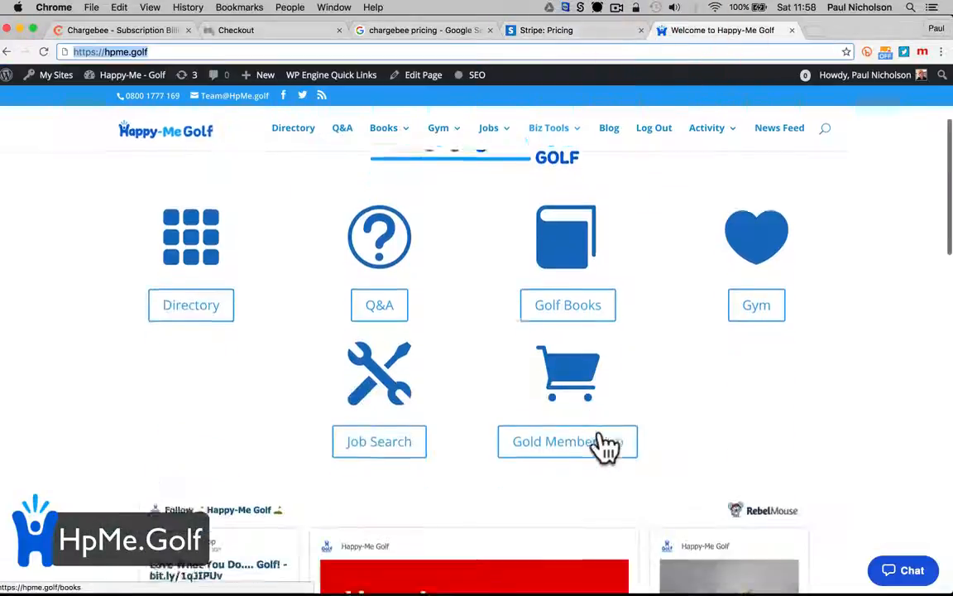
click(559, 422)
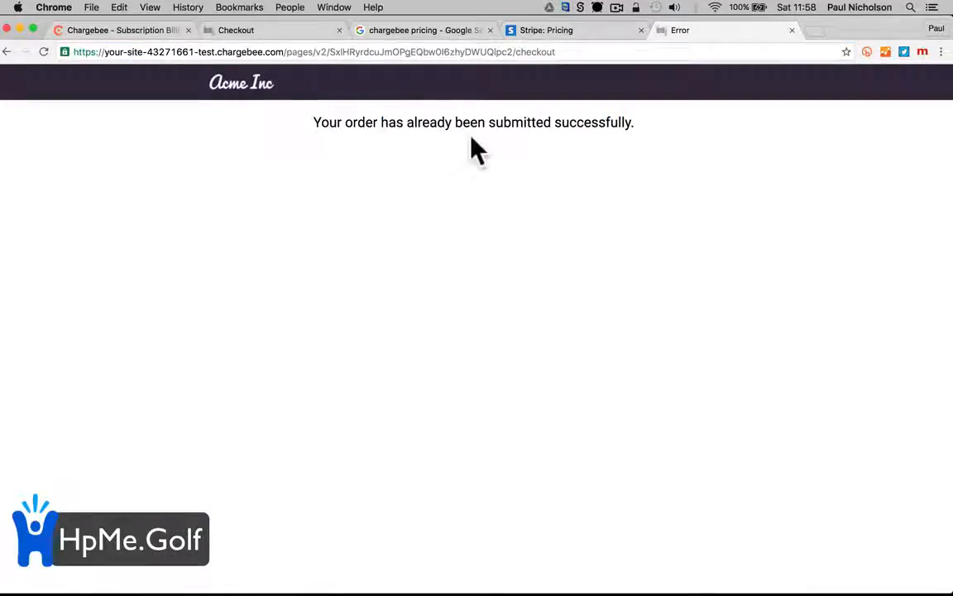
click(7, 52)
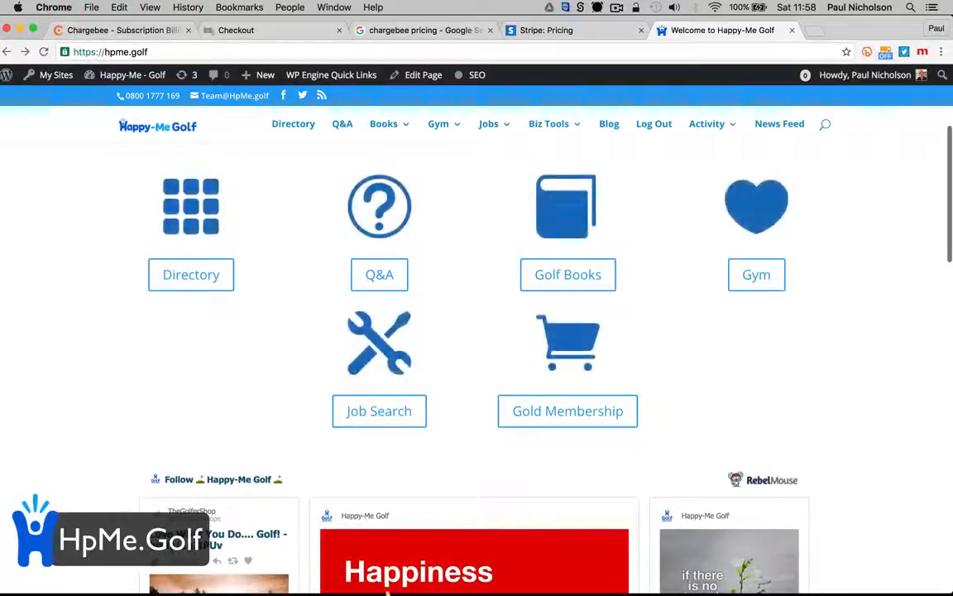
Try the Gold Membership link on hpme.golf in Safari, then return to Chrome
click(362, 579)
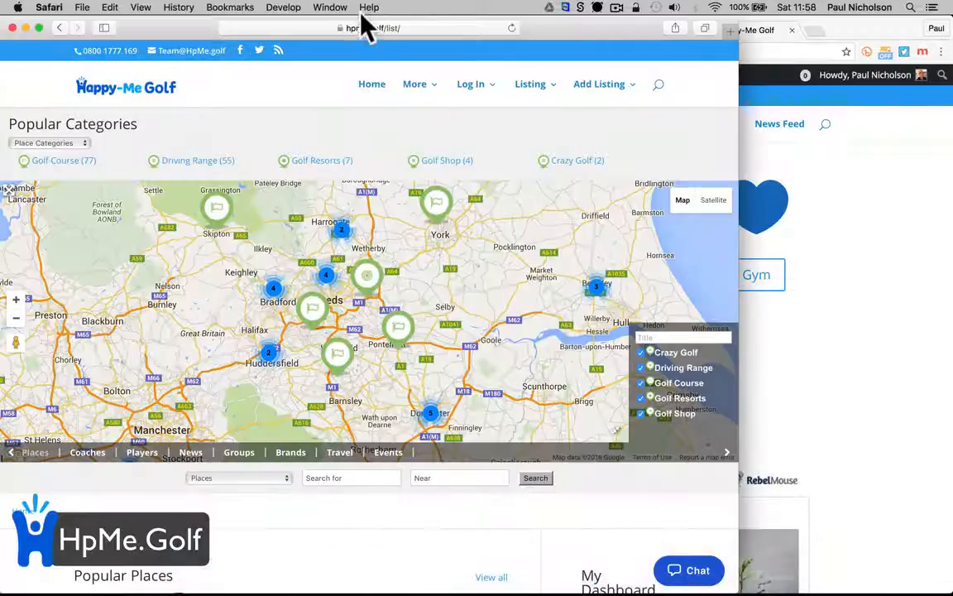
click(371, 87)
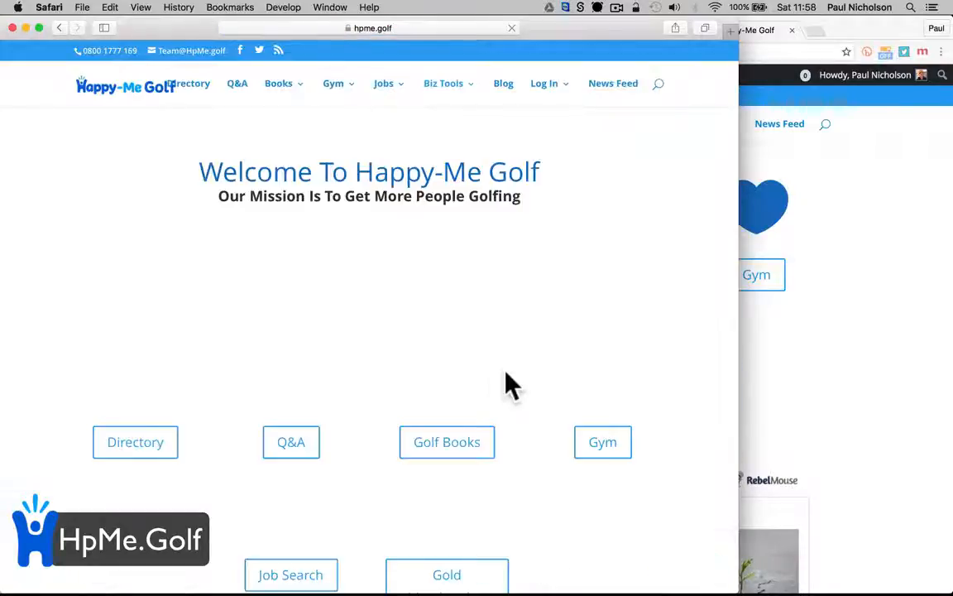
scroll(510, 385, down, 3)
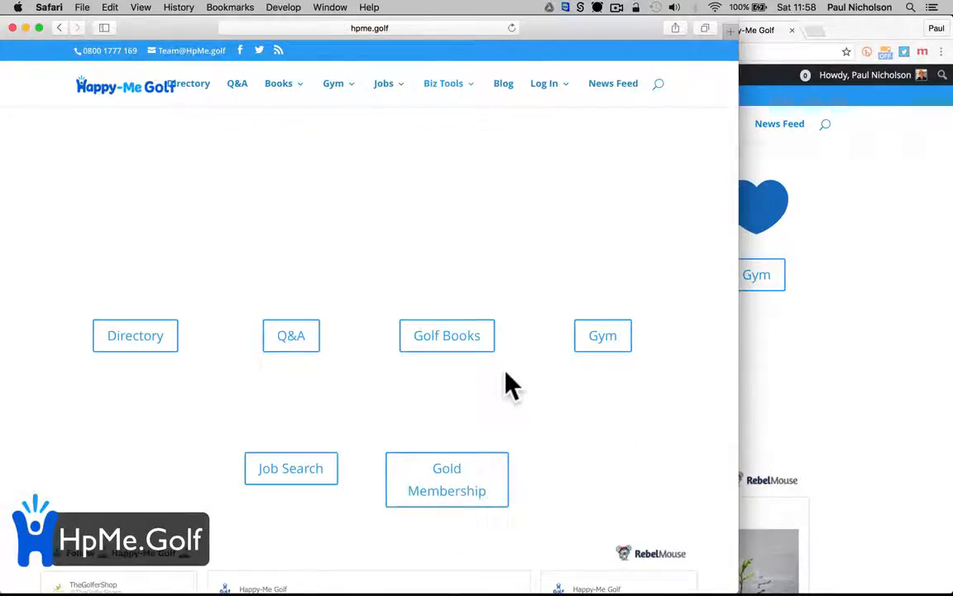
click(442, 480)
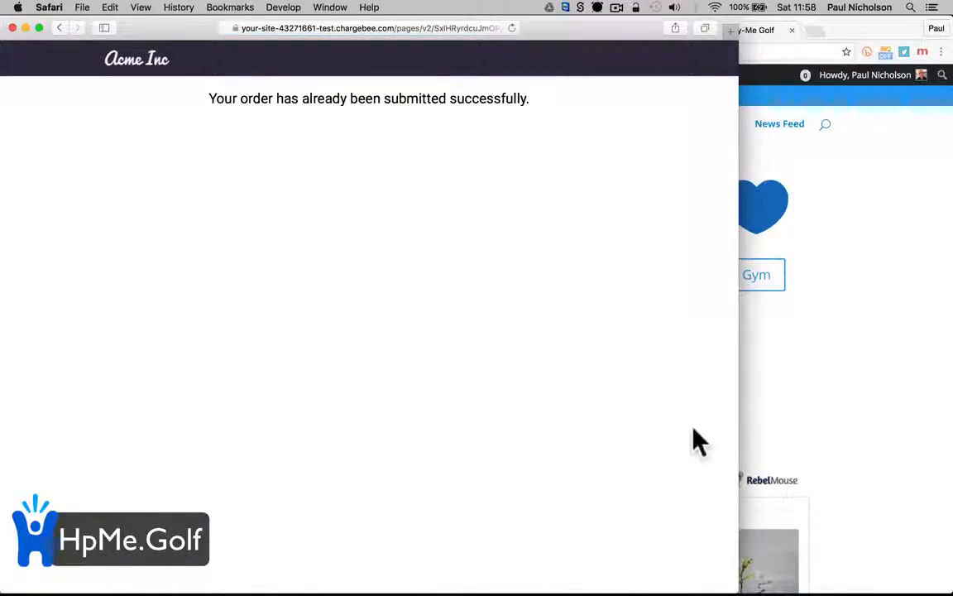
click(857, 400)
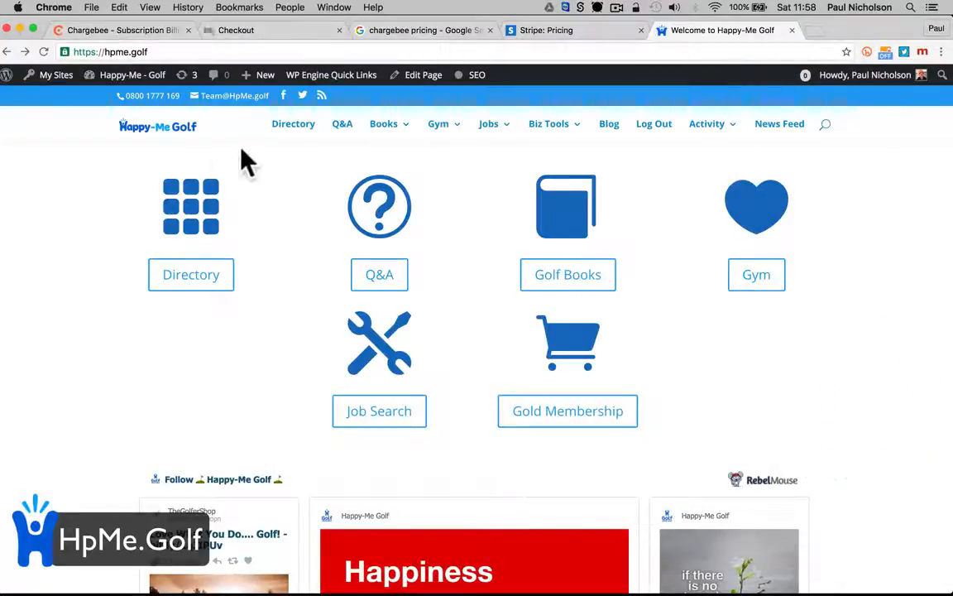
Copy the Golf Membership Gold plan's hosted page URL from its details page
click(122, 30)
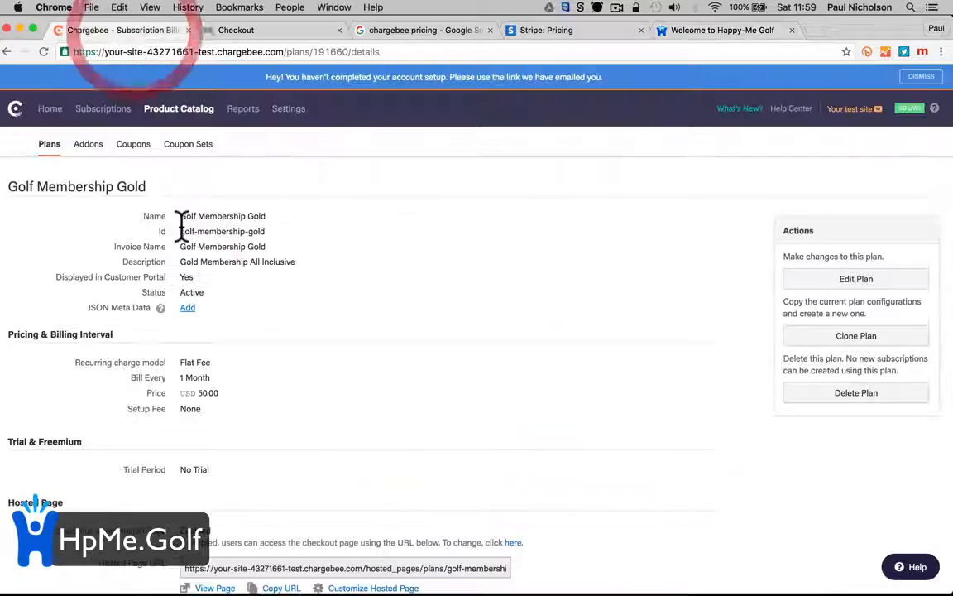
scroll(286, 412, down, 3)
scroll(285, 411, down, 2)
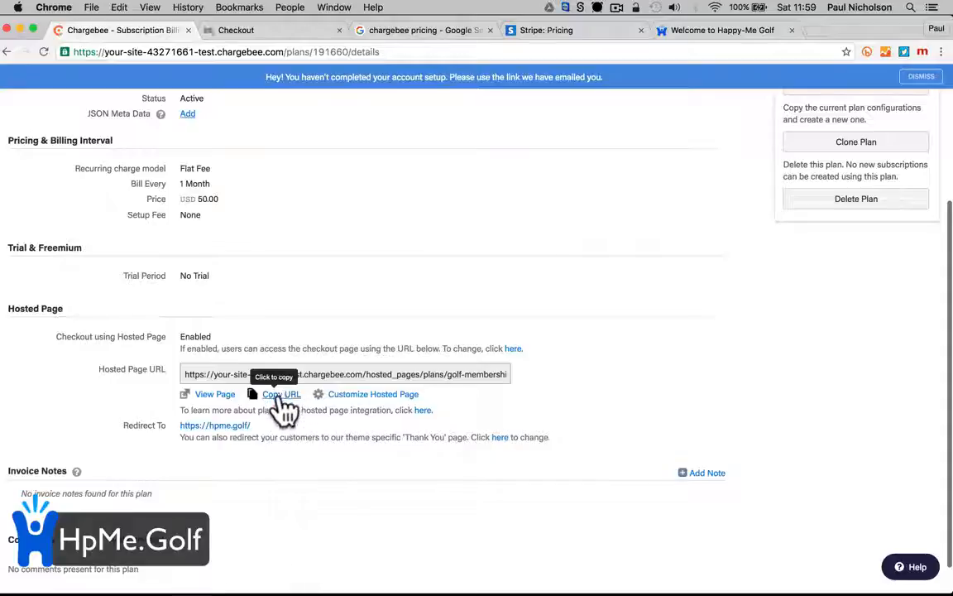
click(279, 396)
scroll(323, 480, down, 1)
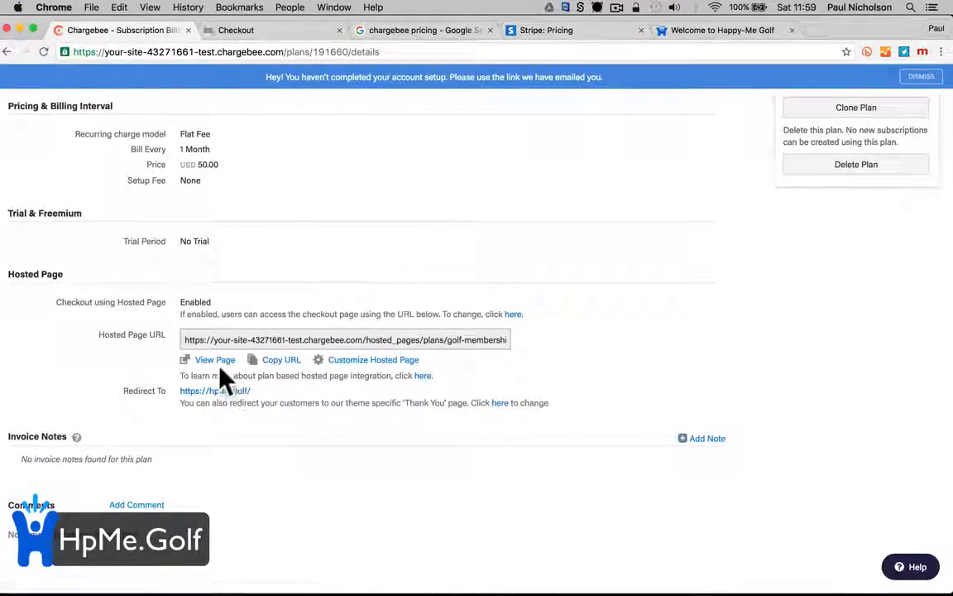
scroll(581, 480, up, 5)
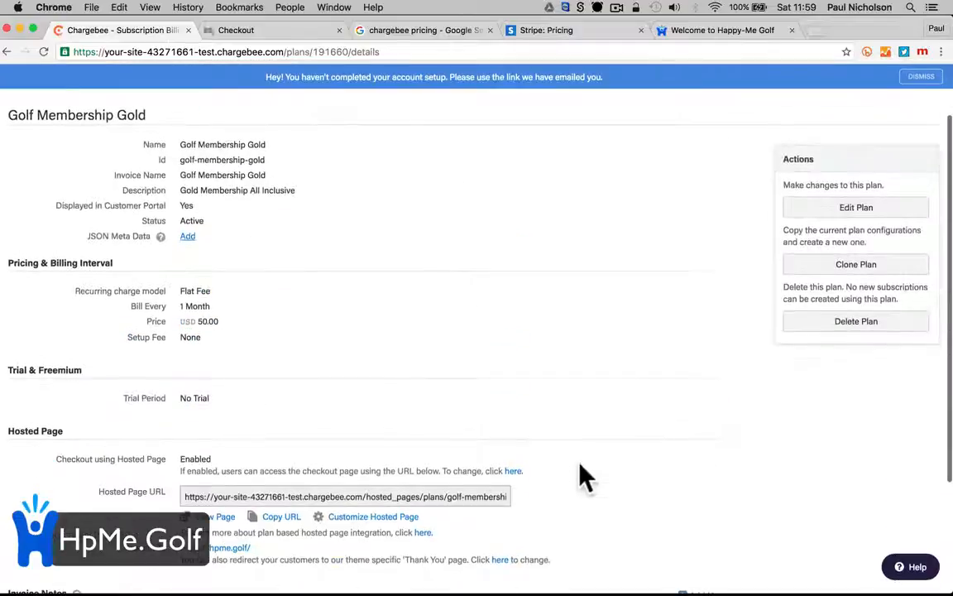
Glance at the Happy-Me Golf homepage, then review the $50.00 hosted checkout page
click(677, 31)
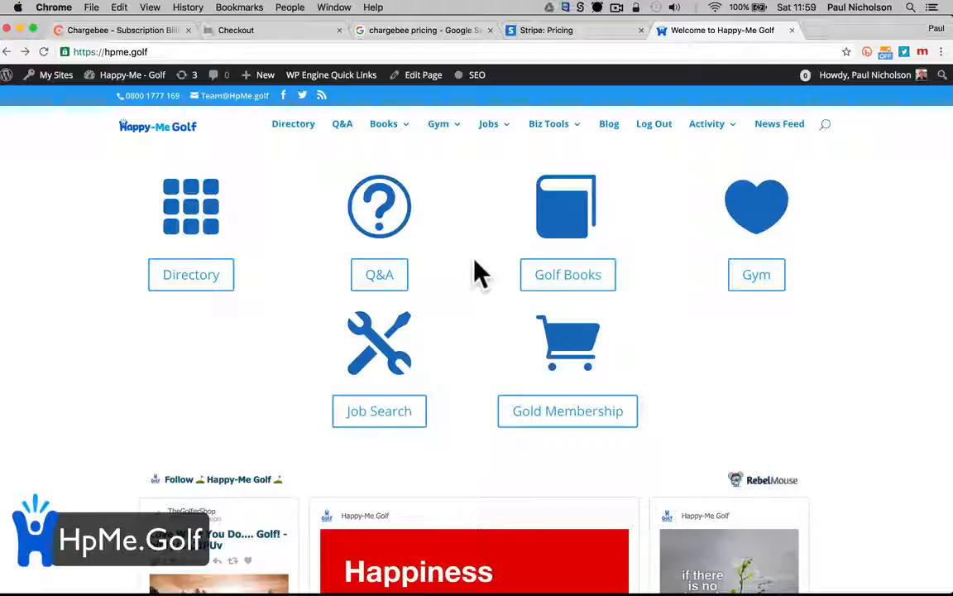
click(248, 30)
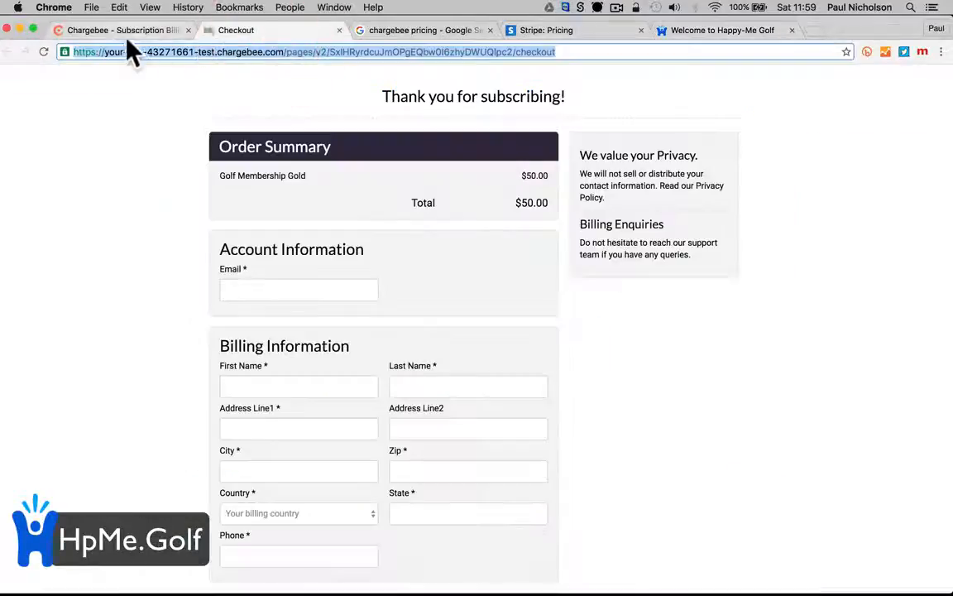
scroll(248, 217, down, 3)
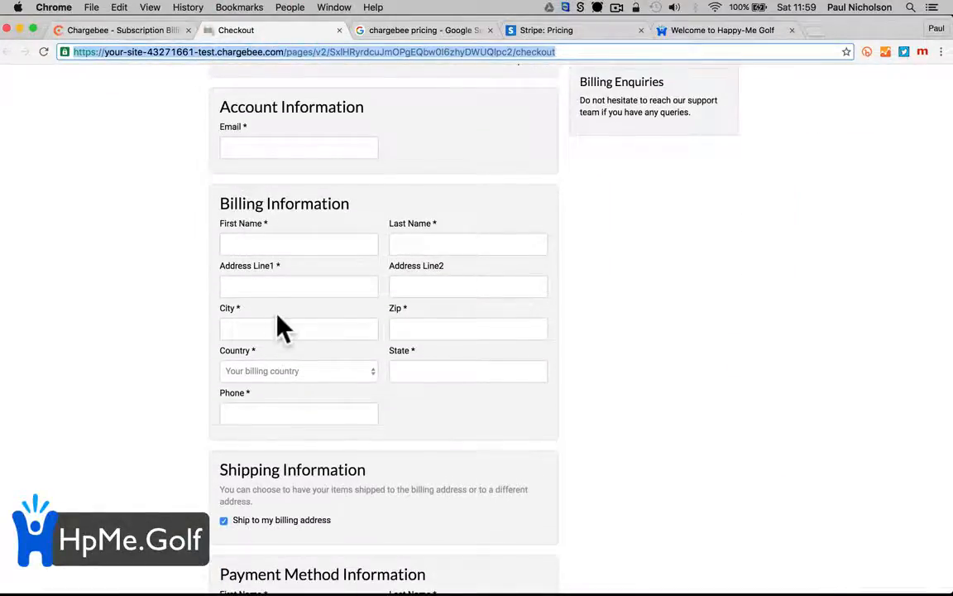
scroll(283, 324, up, 5)
scroll(278, 317, down, 1)
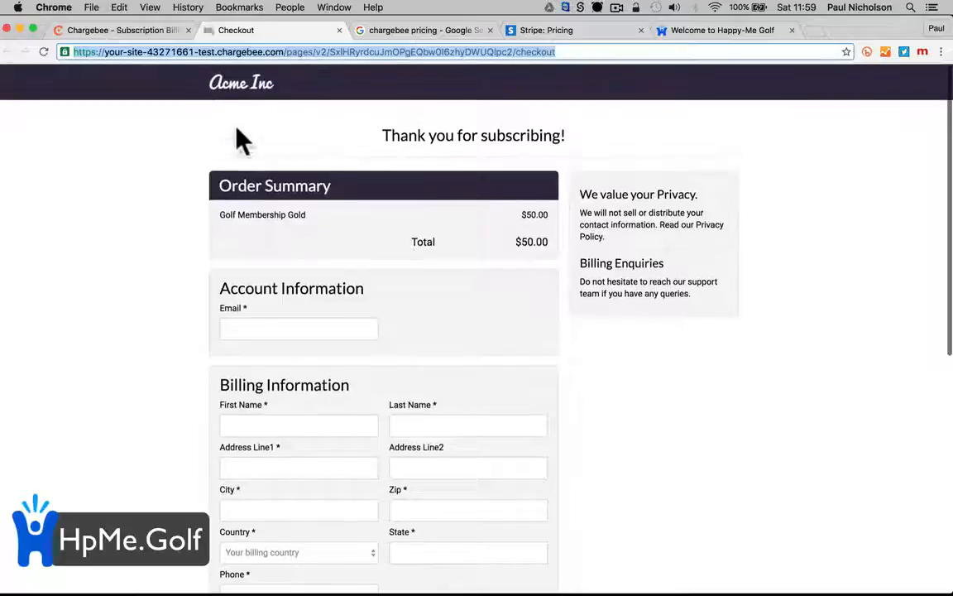
Go to Settings > Themes and open the Theme Gallery
click(128, 30)
scroll(538, 215, up, 2)
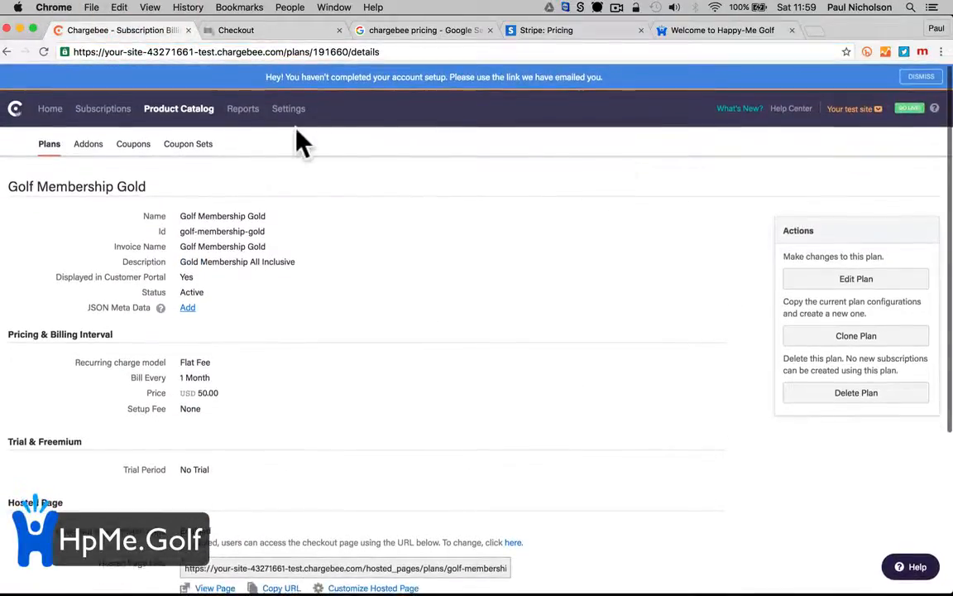
click(288, 112)
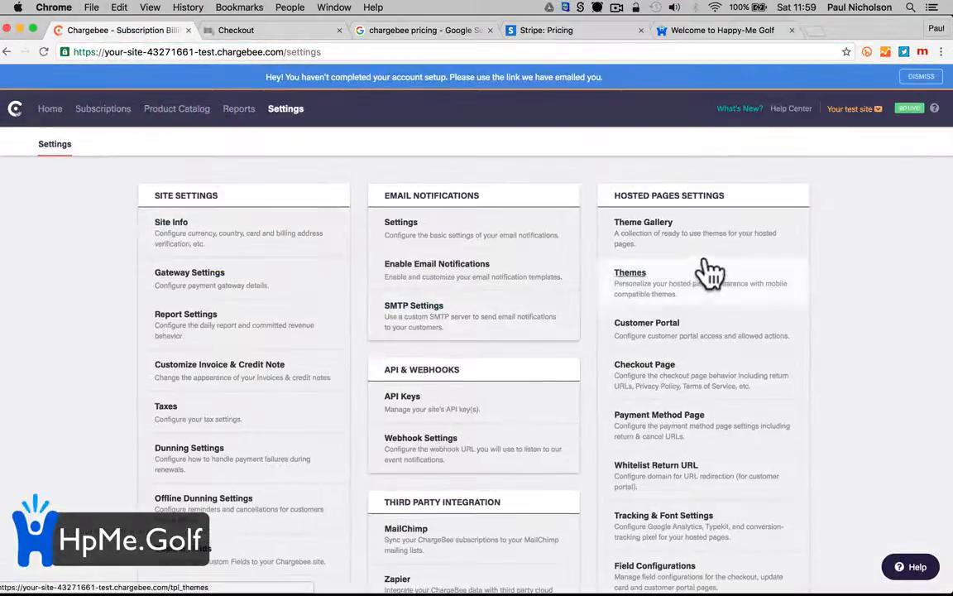
click(714, 280)
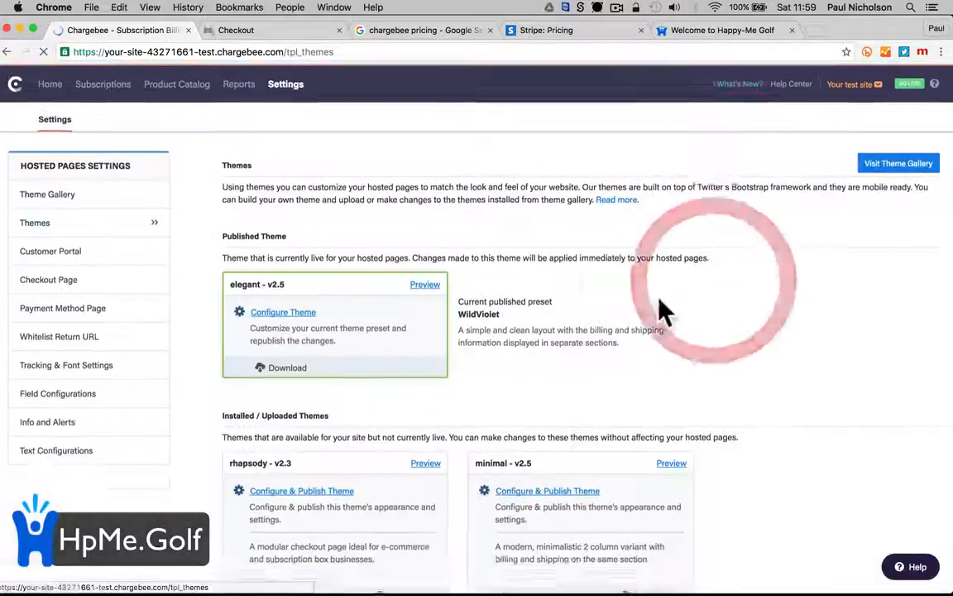
click(47, 194)
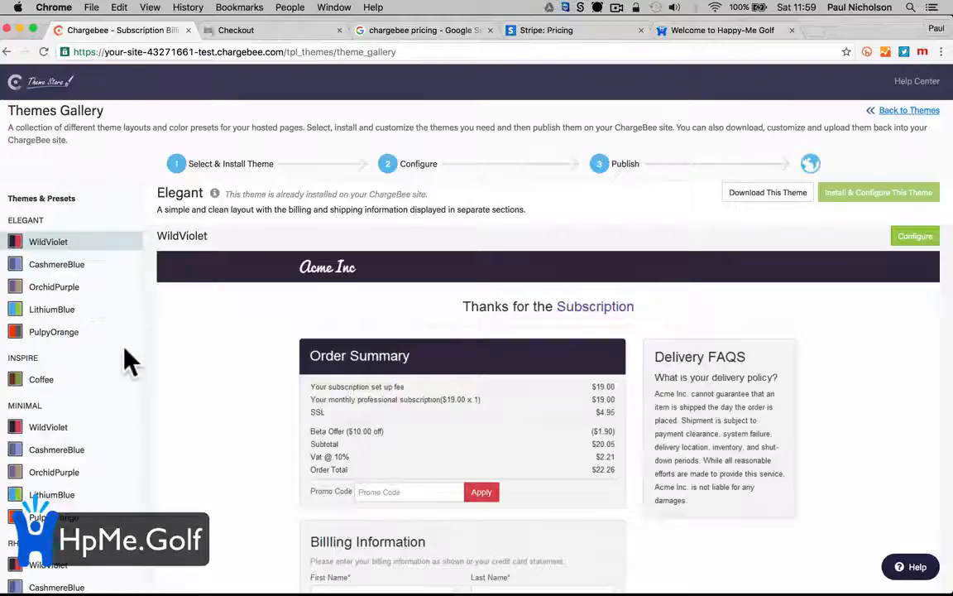
Preview Minimal's WildViolet then PulpyOrange presets, and configure PulpyOrange
scroll(124, 364, down, 1)
click(98, 383)
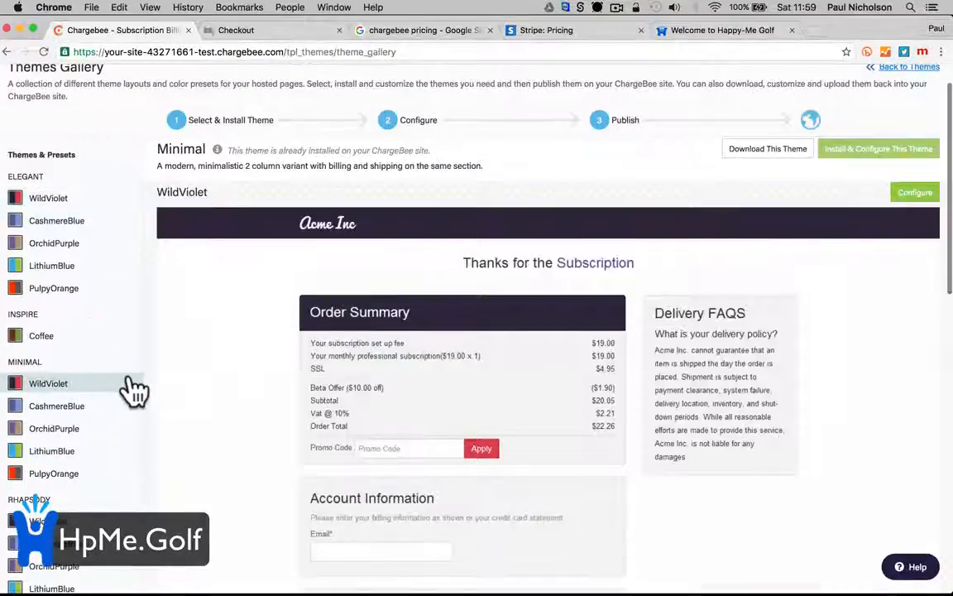
scroll(116, 372, down, 4)
click(98, 324)
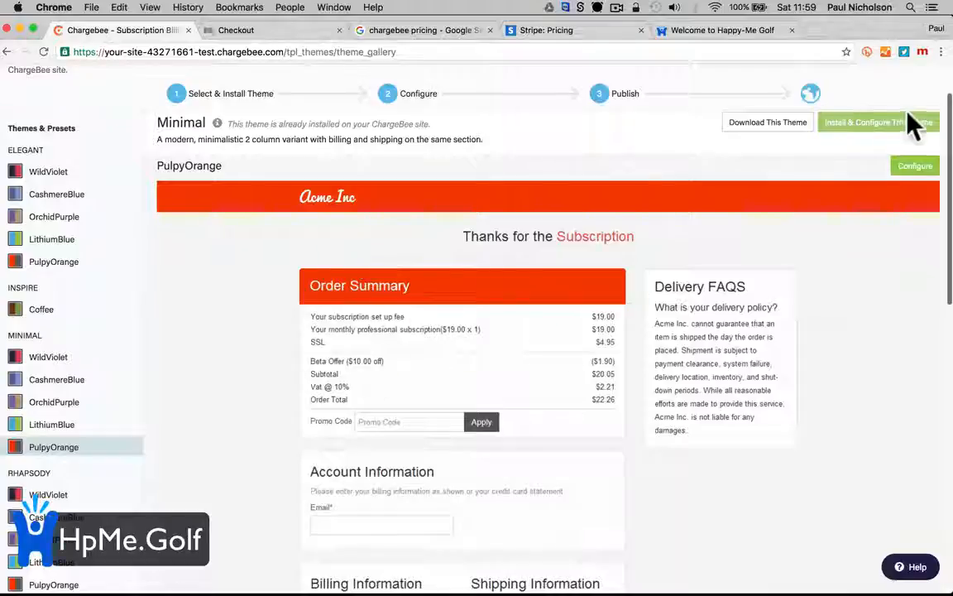
scroll(633, 294, up, 2)
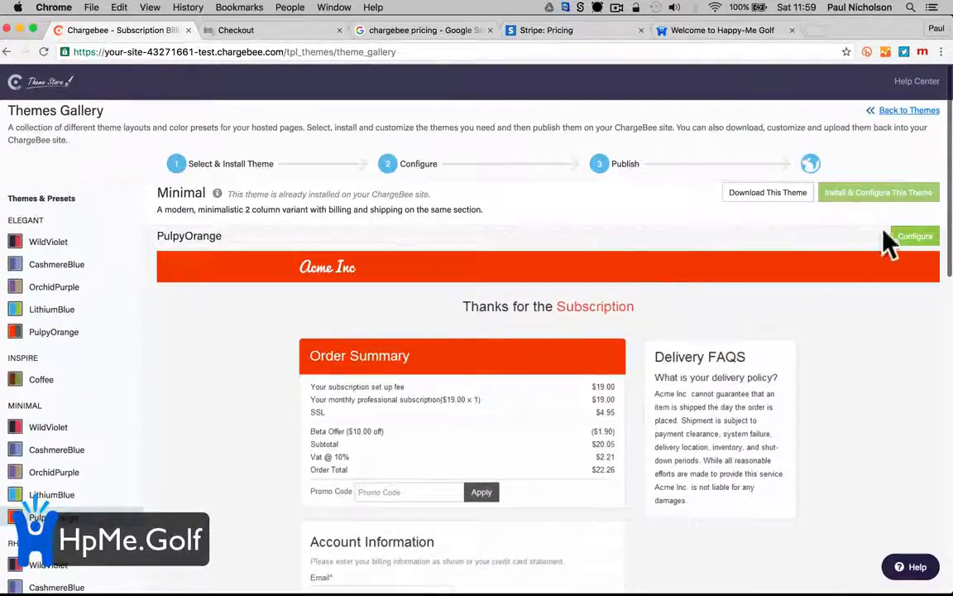
click(911, 237)
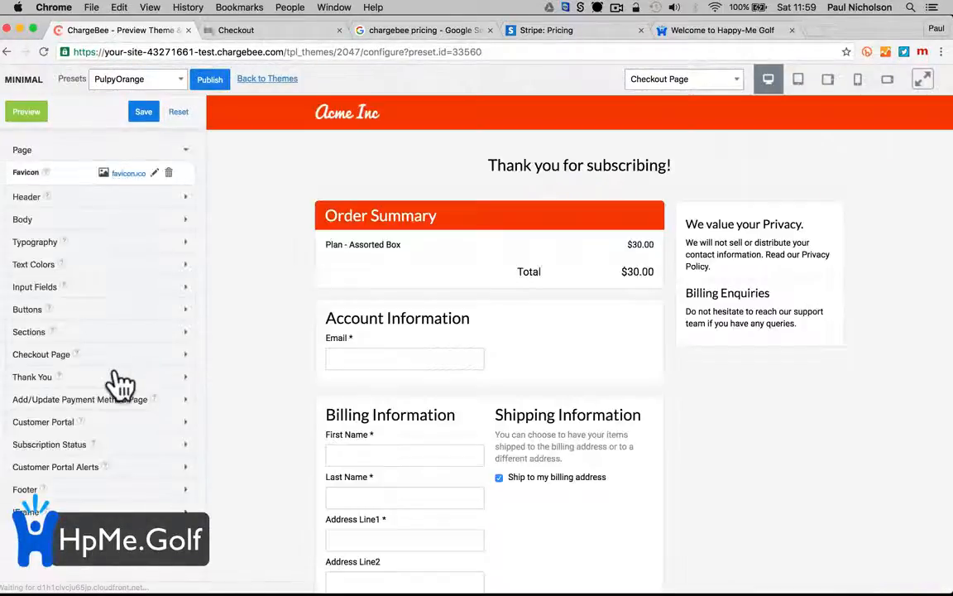
Expand the Header settings and inspect the current brand logo image
click(93, 196)
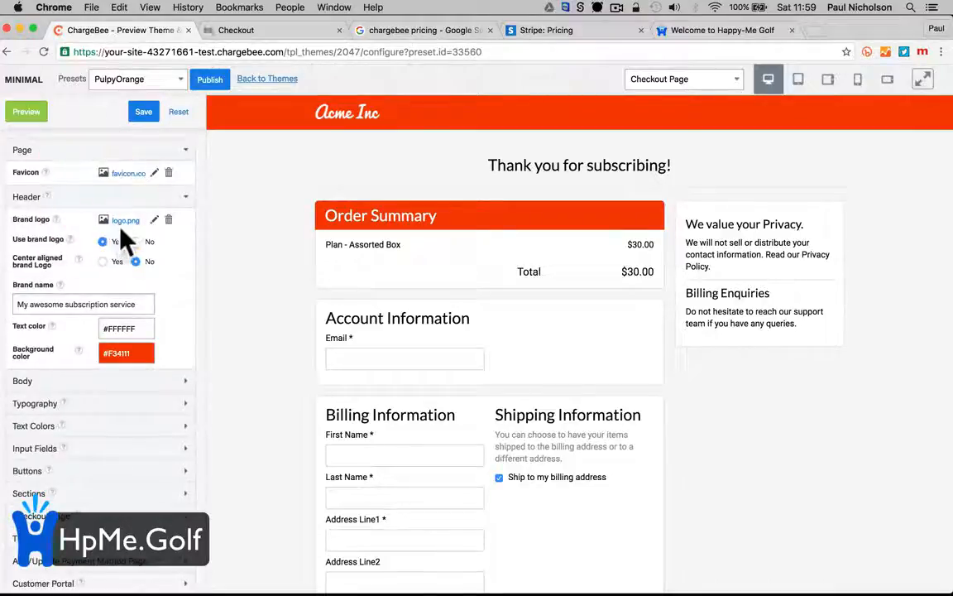
click(122, 221)
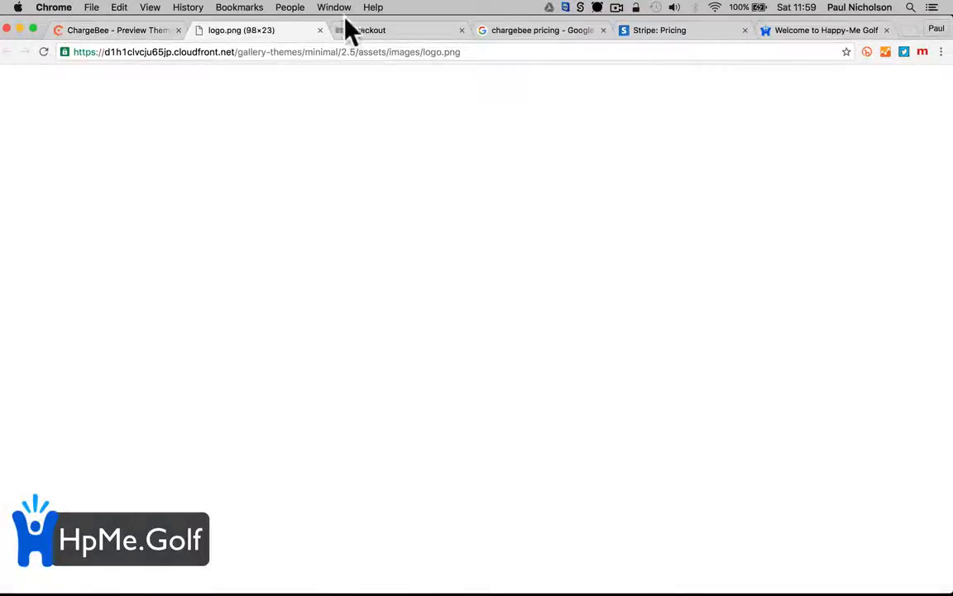
click(320, 29)
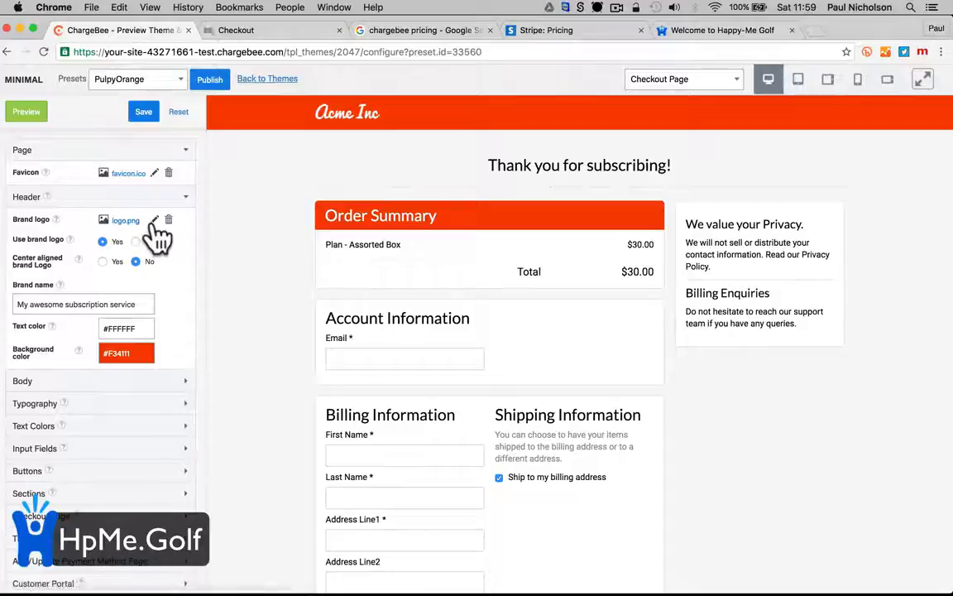
Upload Happy-Me Golf Header Logo.png as the brand logo and save the theme
click(154, 221)
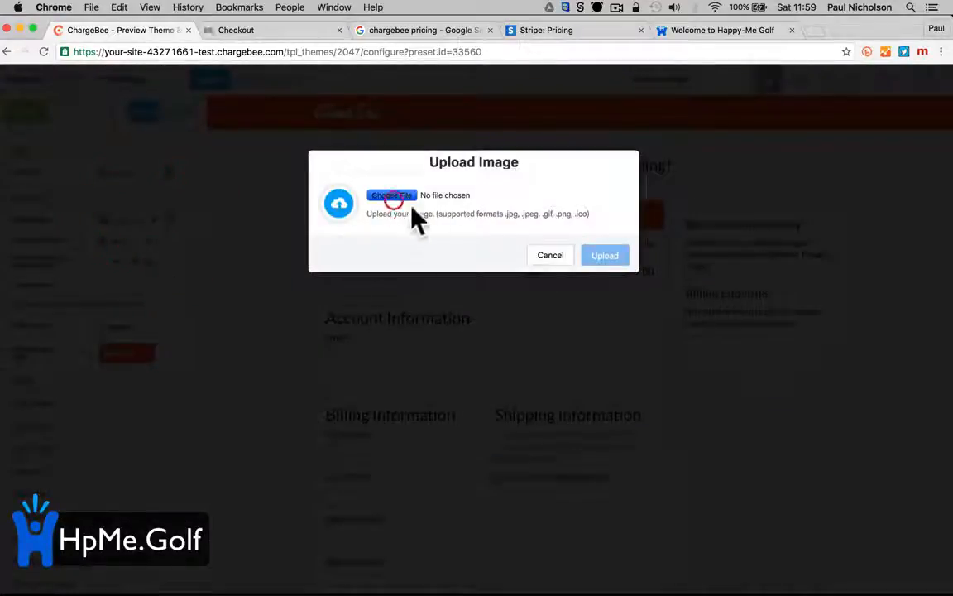
scroll(339, 265, down, 3)
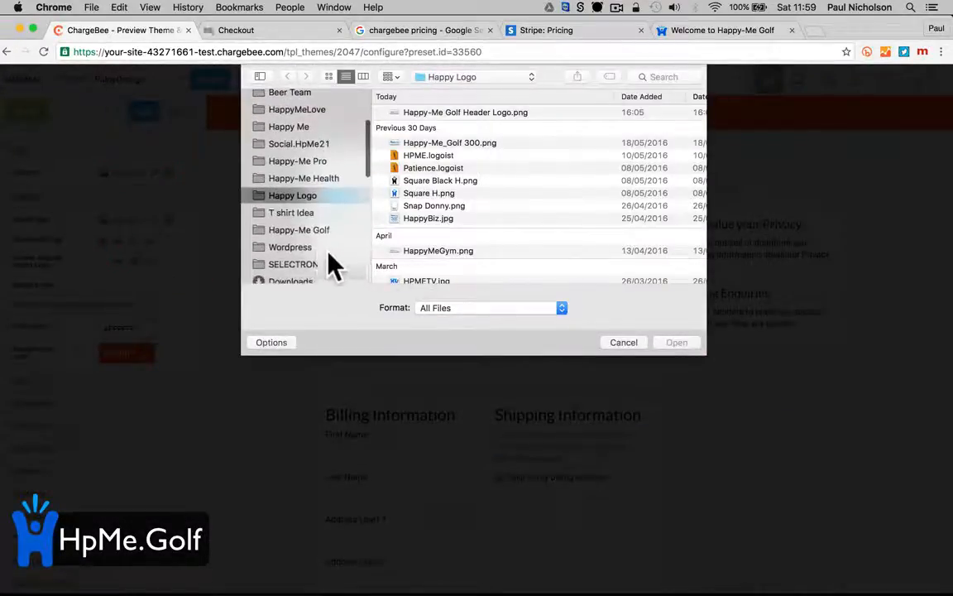
scroll(319, 250, down, 1)
scroll(423, 230, down, 1)
scroll(437, 205, up, 2)
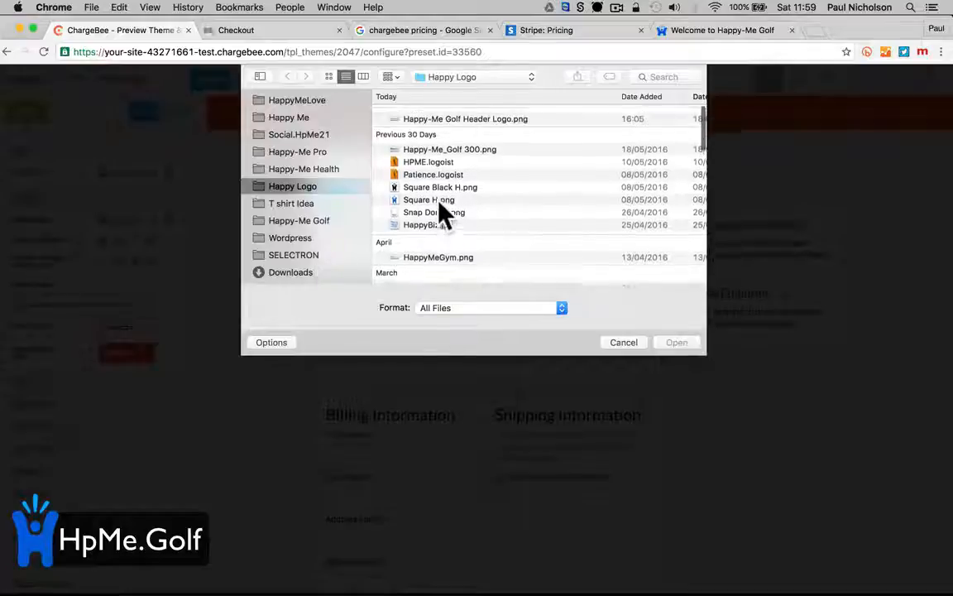
click(455, 110)
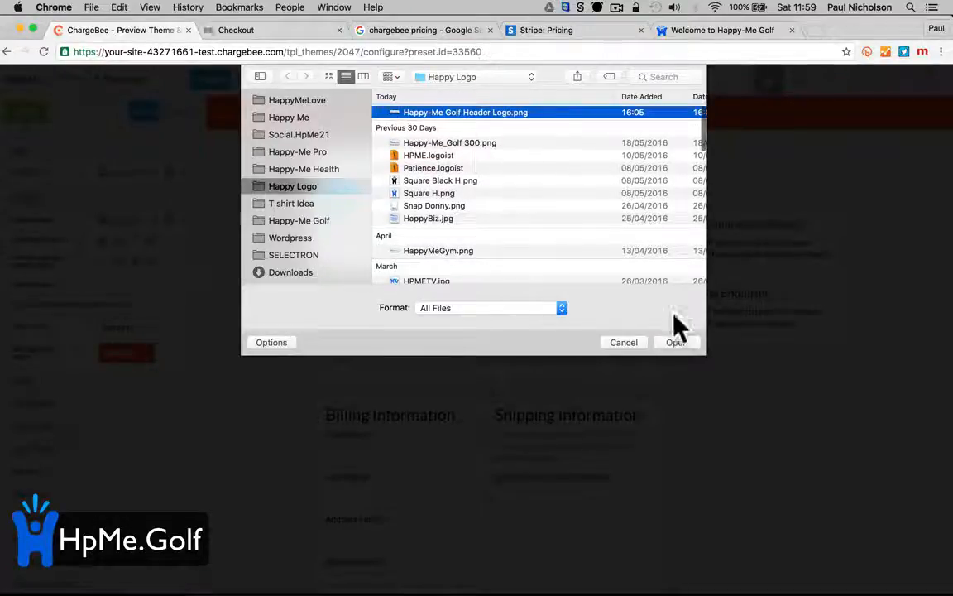
click(676, 342)
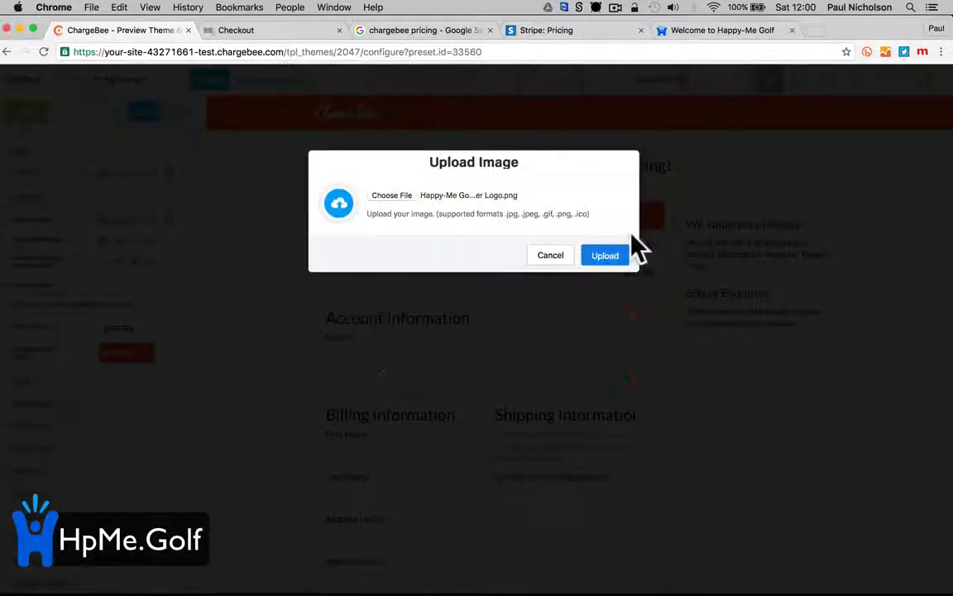
click(606, 254)
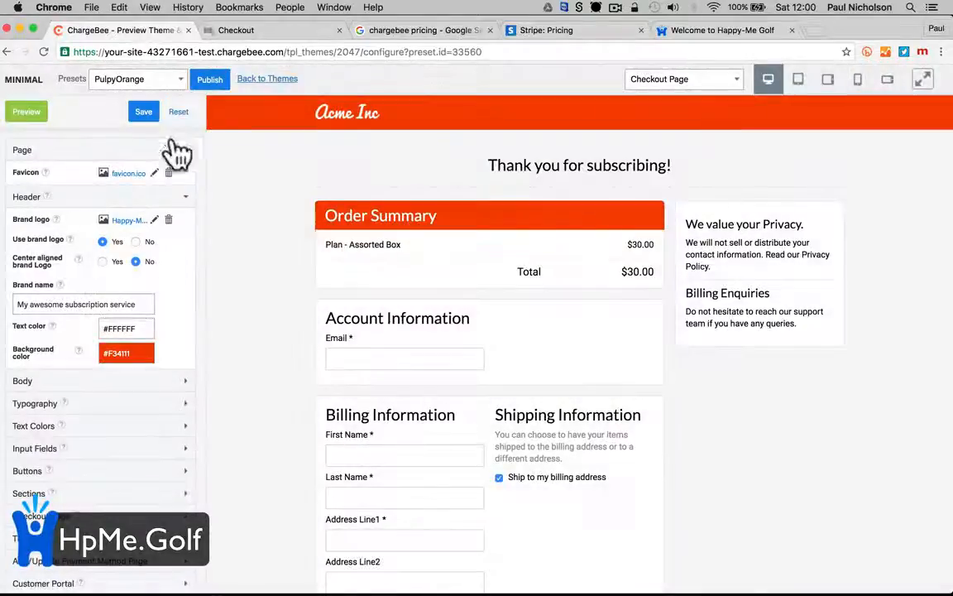
click(143, 113)
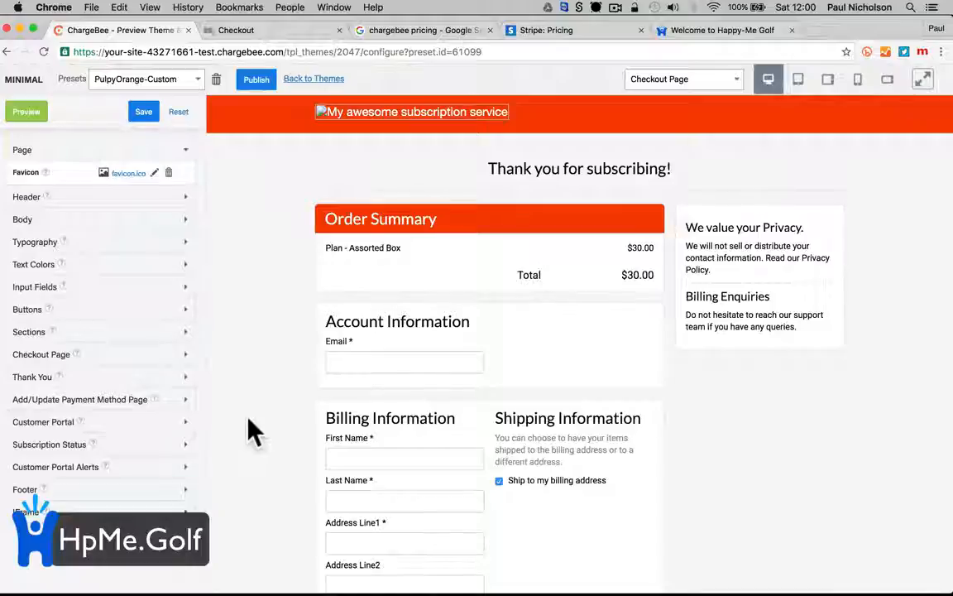
Replace the Header brand logo by uploading Happy-Me_Golf.png
click(136, 198)
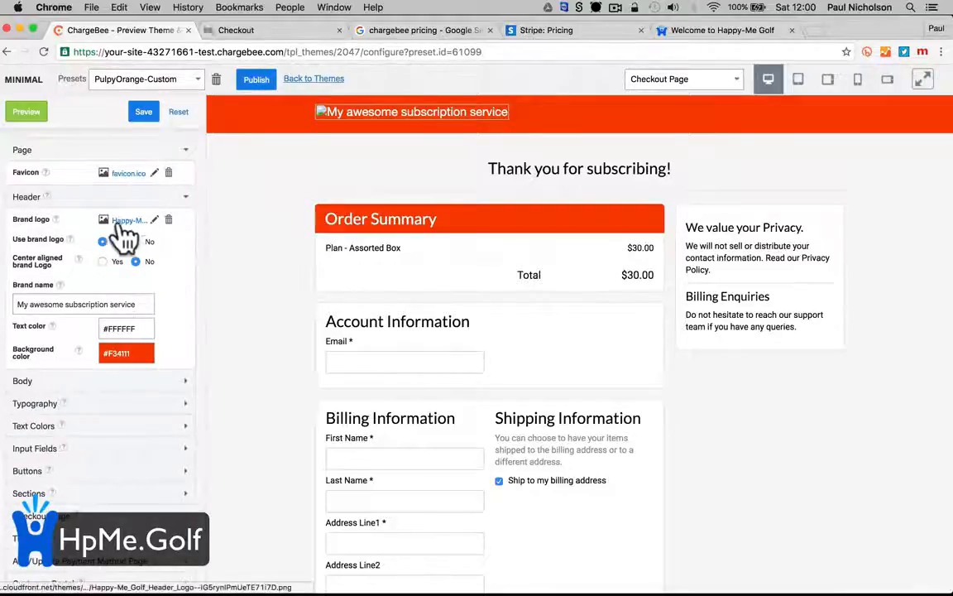
click(154, 220)
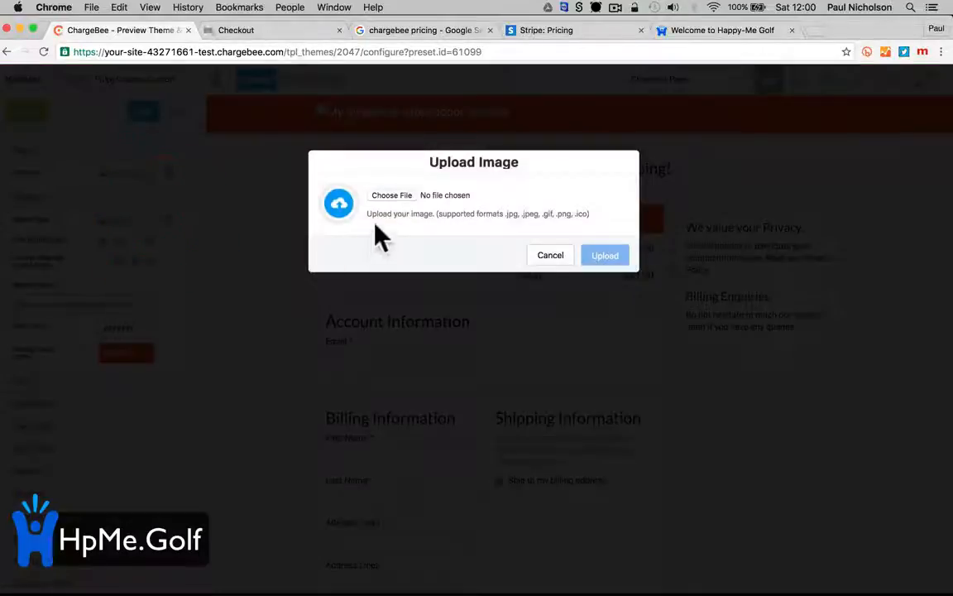
click(396, 199)
scroll(326, 260, down, 3)
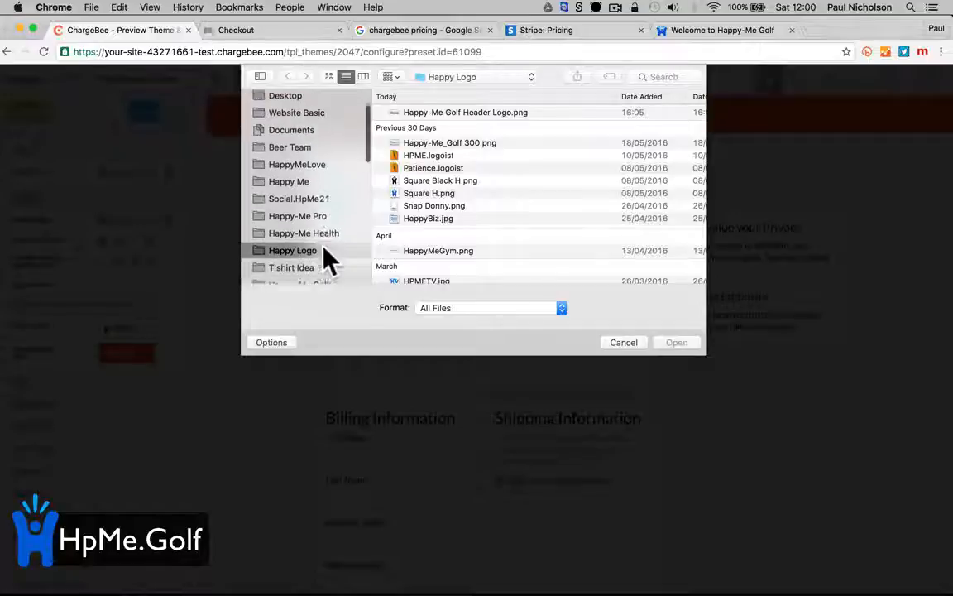
scroll(414, 261, down, 10)
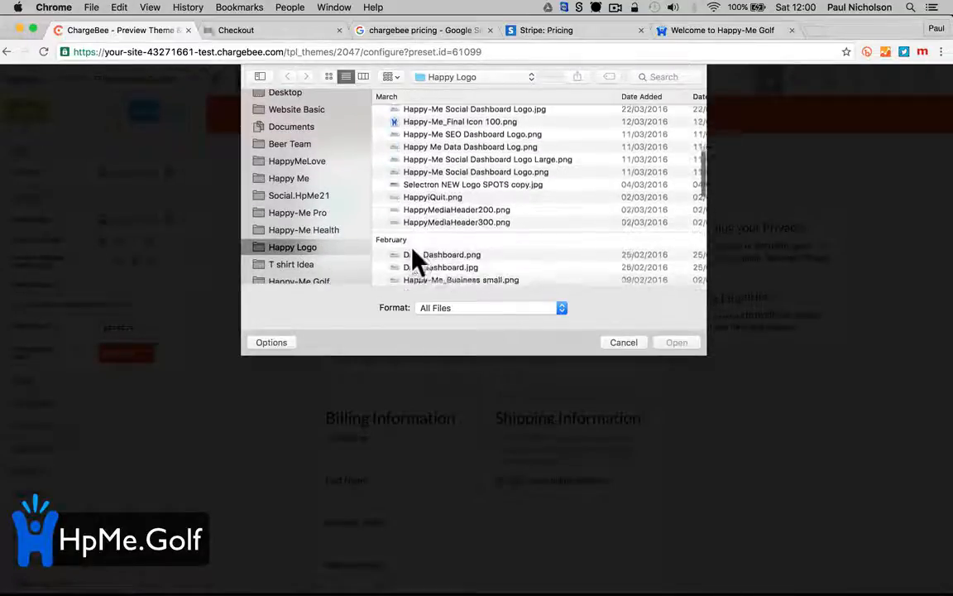
scroll(414, 256, down, 8)
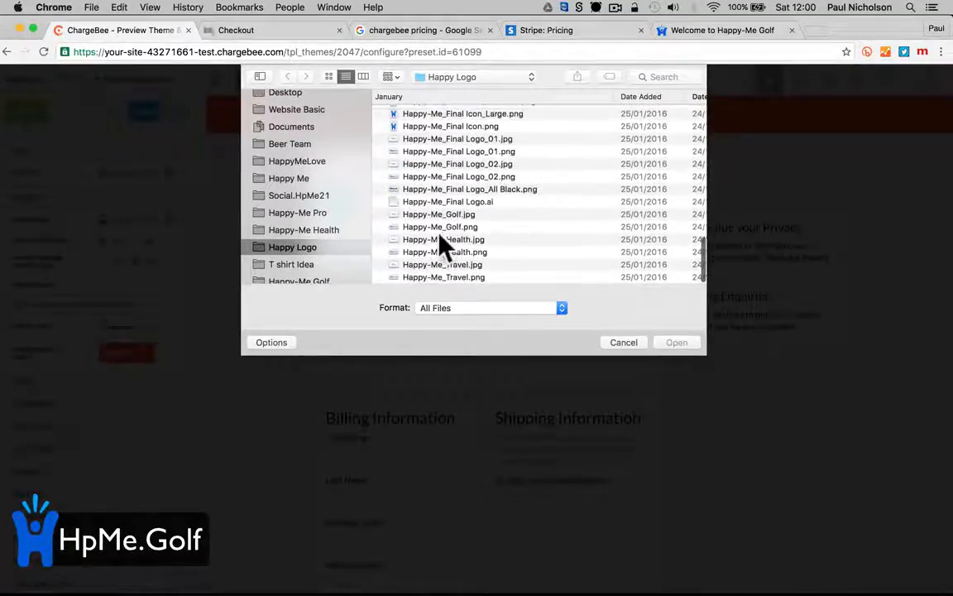
click(440, 228)
click(670, 341)
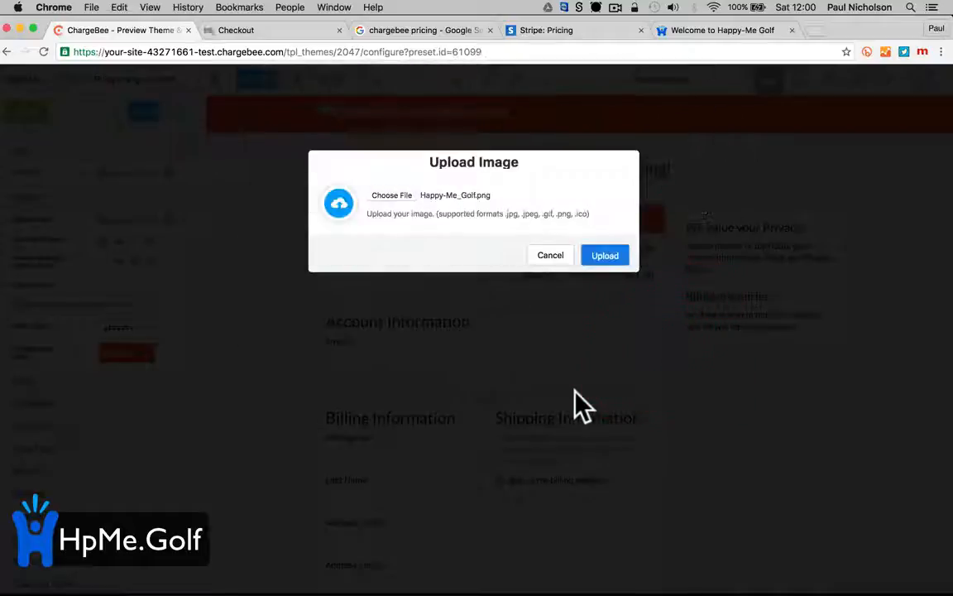
click(602, 258)
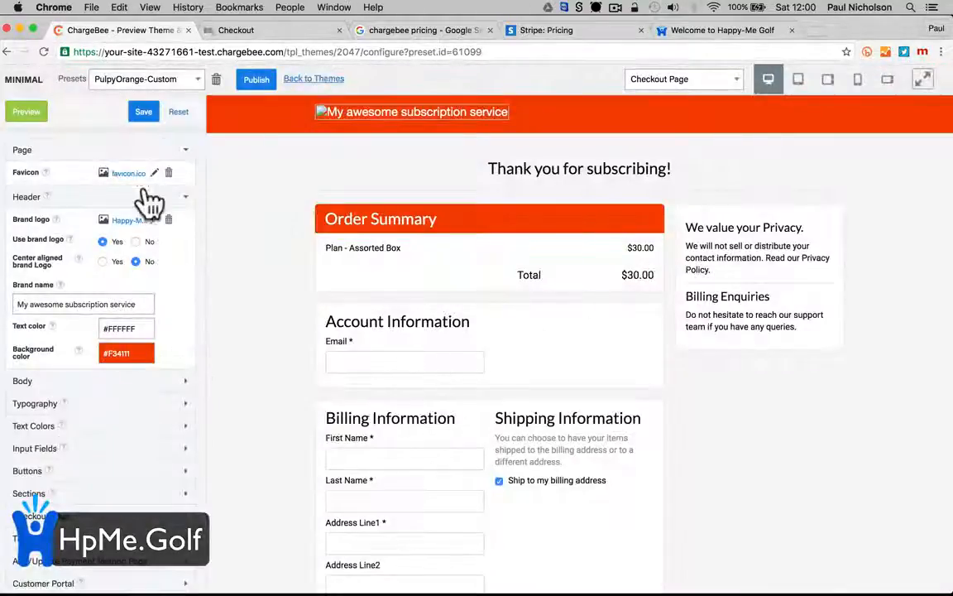
Save the PulpyOrange-Custom preset and check the Happy-Me Golf banner in the Checkout Page preview
click(28, 112)
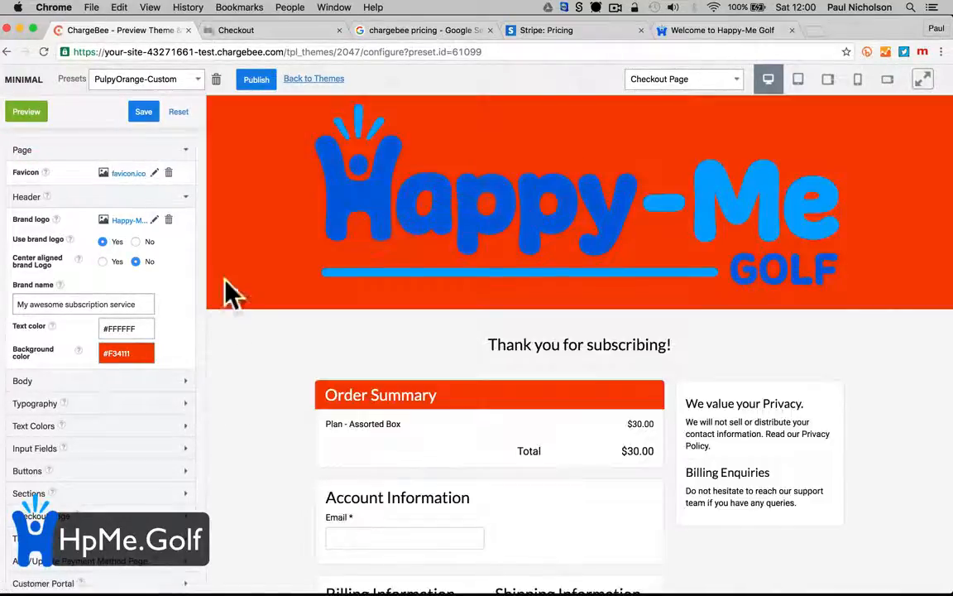
click(143, 112)
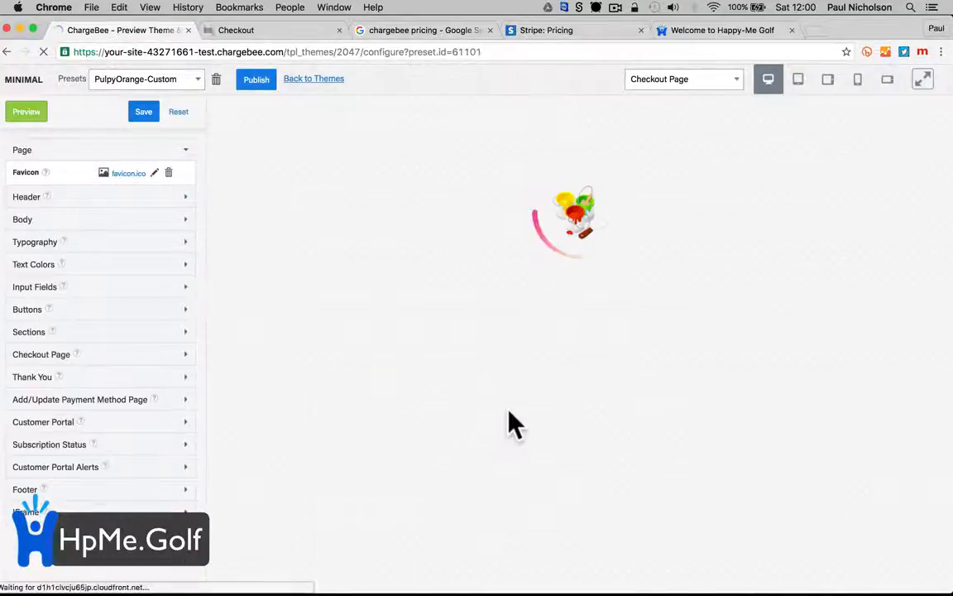
scroll(412, 383, down, 5)
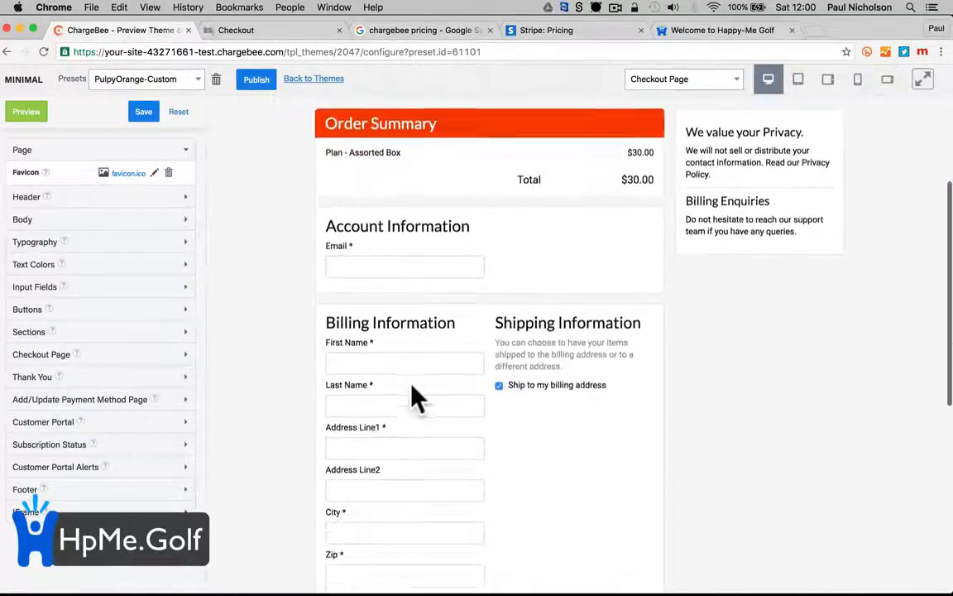
scroll(417, 395, up, 1)
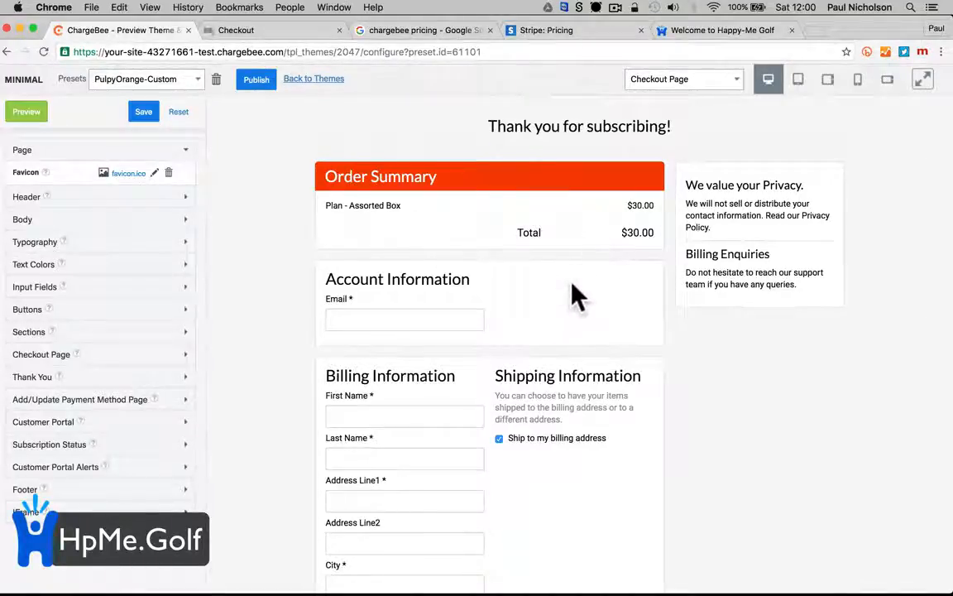
scroll(577, 296, down, 5)
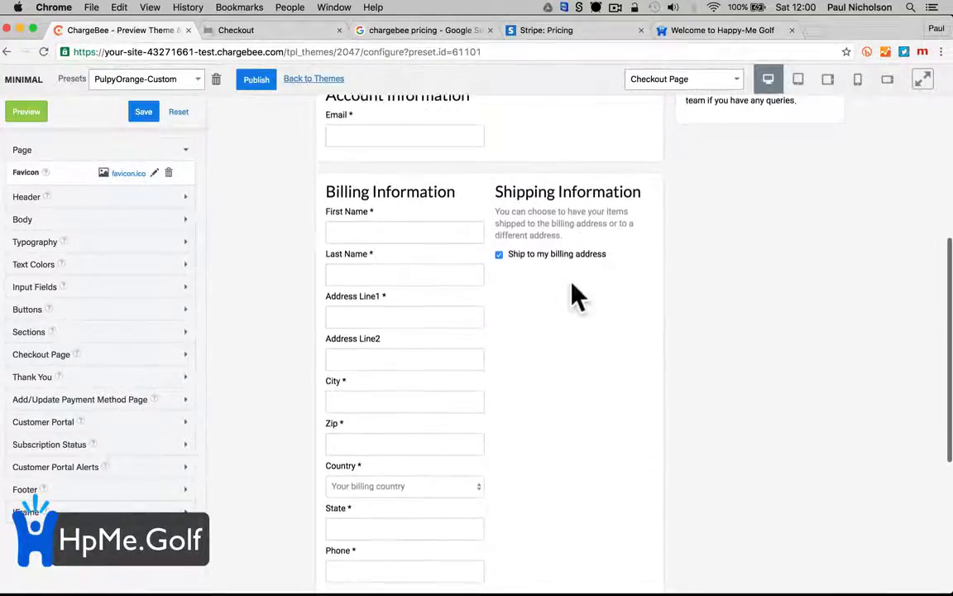
scroll(571, 285, down, 8)
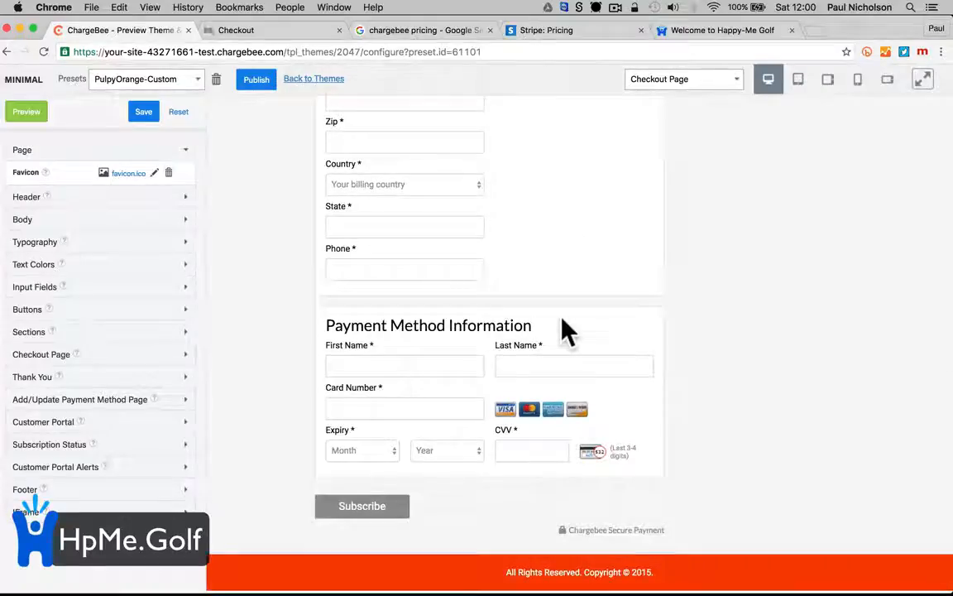
scroll(562, 320, up, 15)
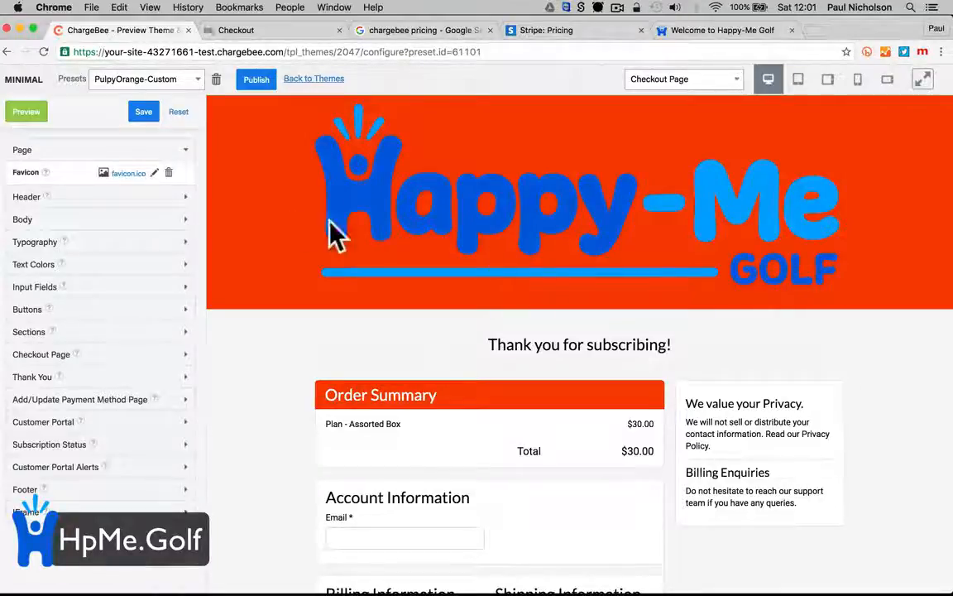
Delete the header's Brand logo, save the PulpyOrange-Custom preset, and go back to Themes
click(137, 199)
click(169, 221)
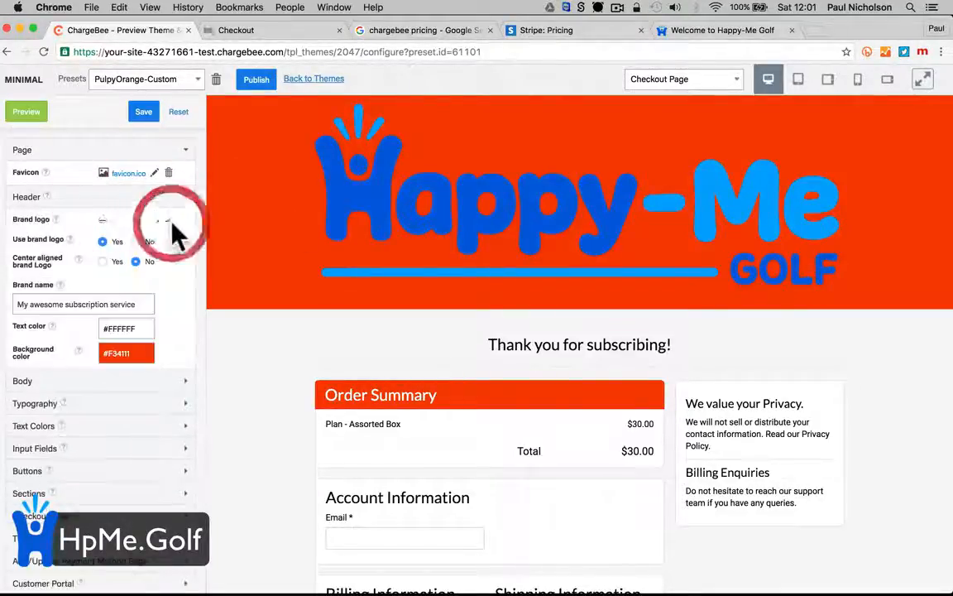
click(143, 111)
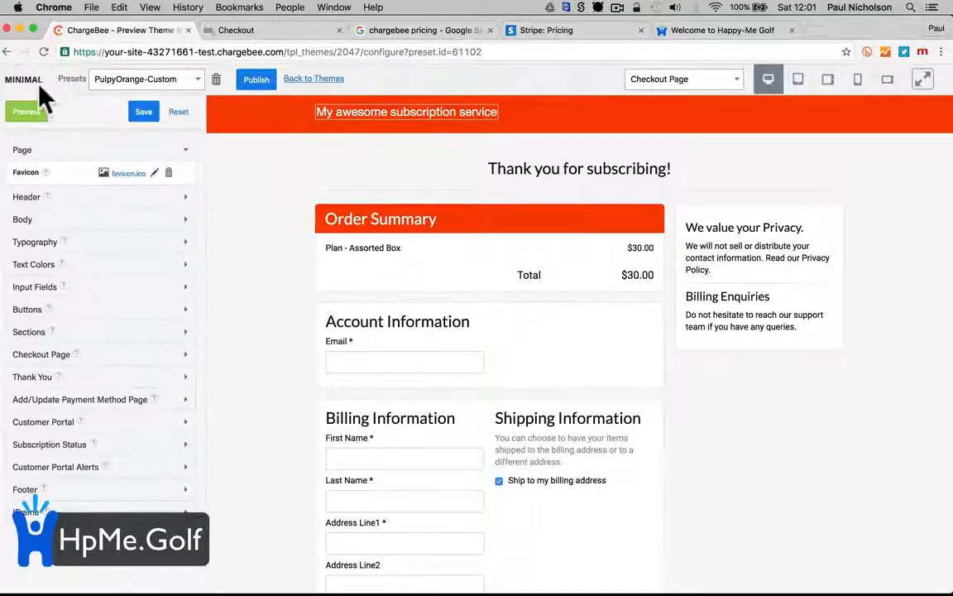
click(314, 80)
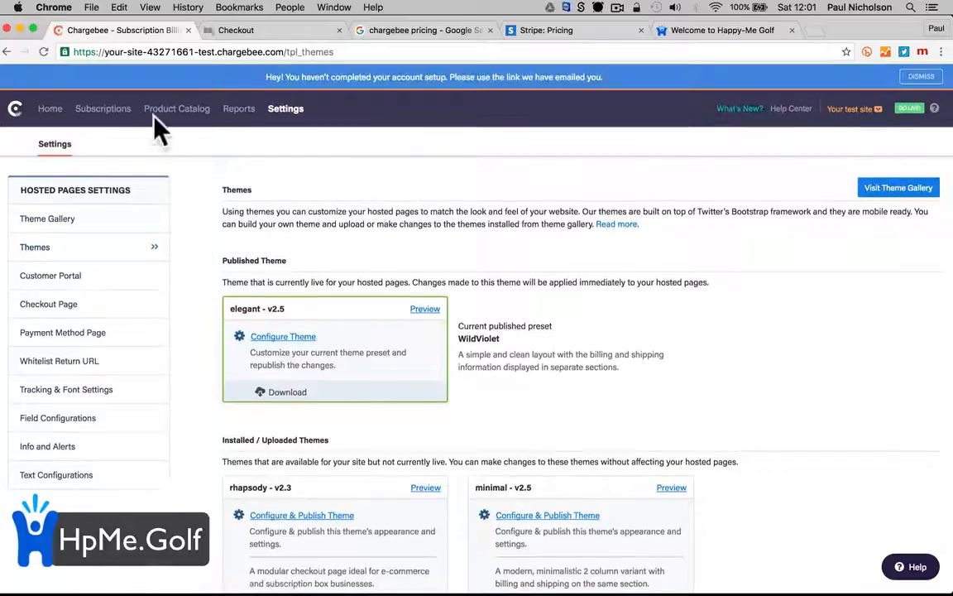
Open the Golf Membership Gold subscription and start an Add Charge on it
click(108, 110)
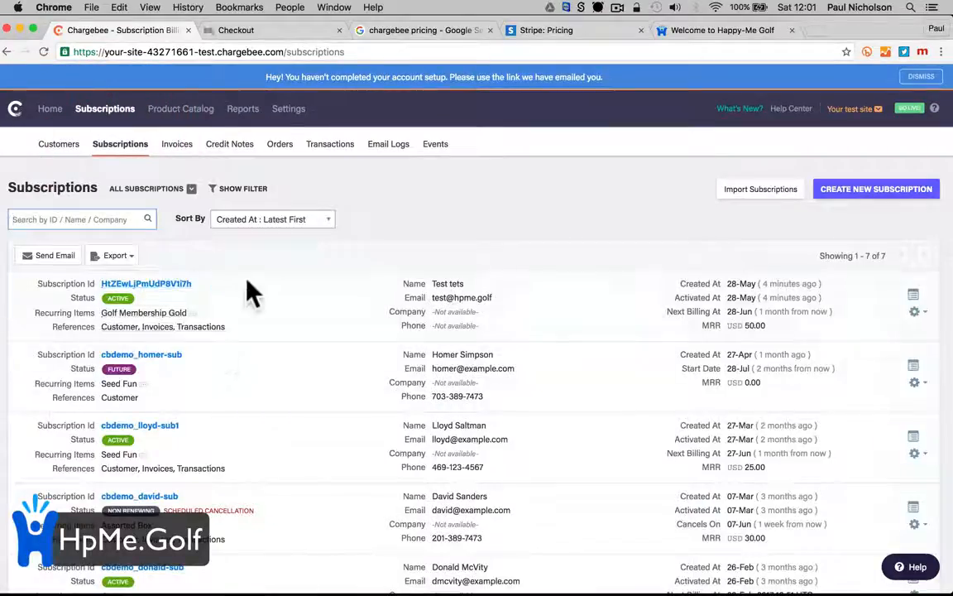
click(181, 286)
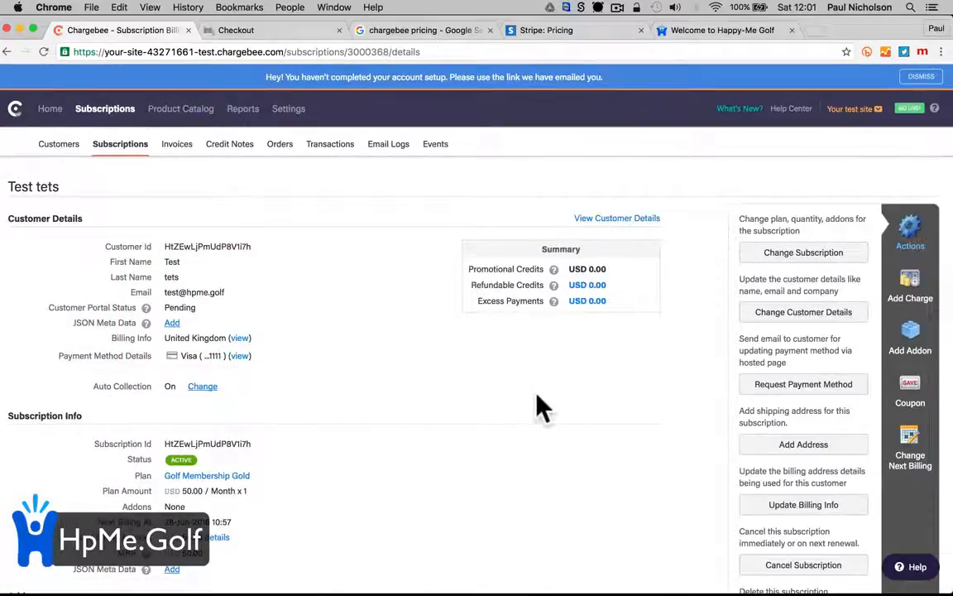
scroll(542, 405, down, 2)
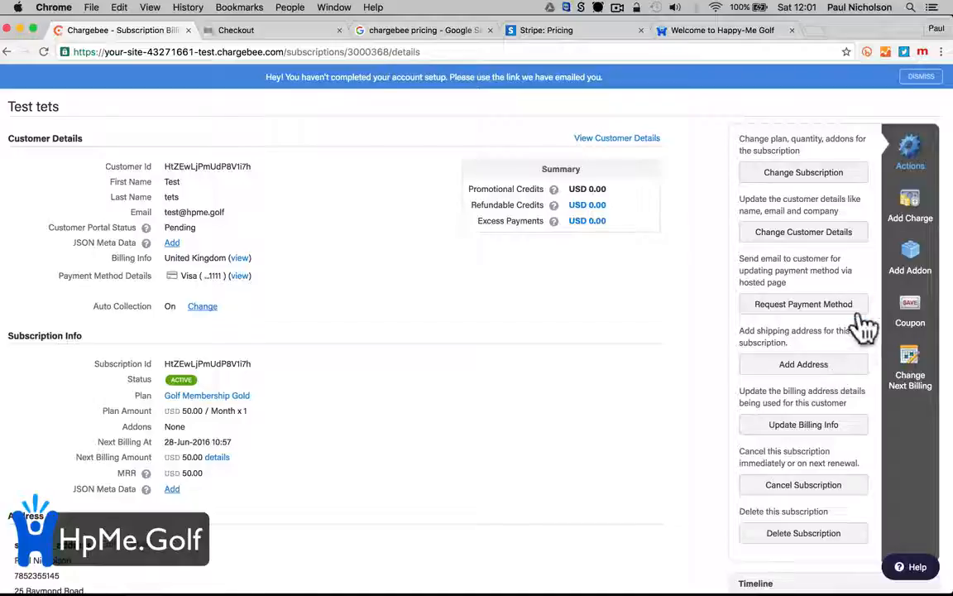
click(908, 208)
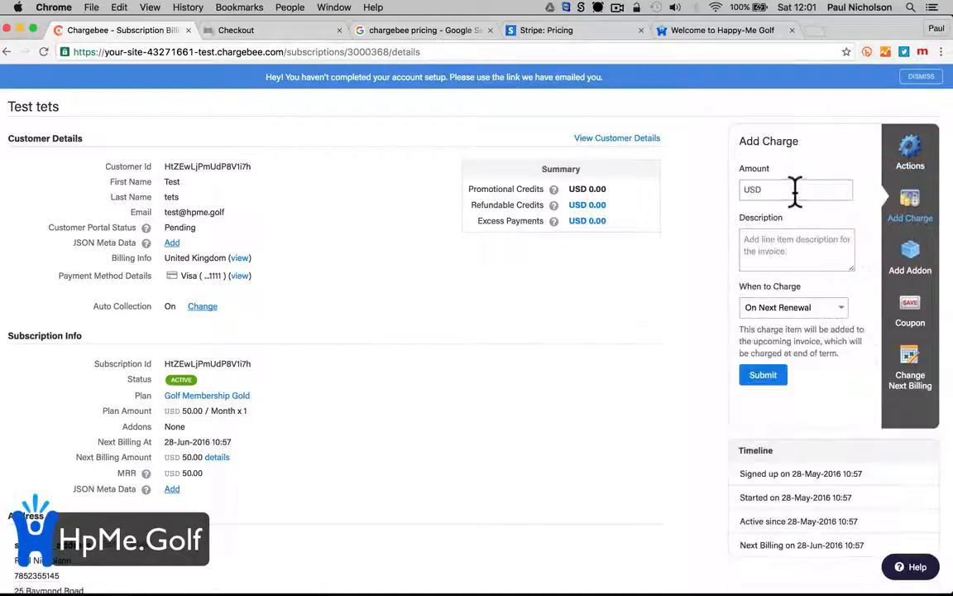
Submit a USD 50 charge described 'bought a SW', charged Immediately
click(795, 191)
click(787, 258)
click(785, 189)
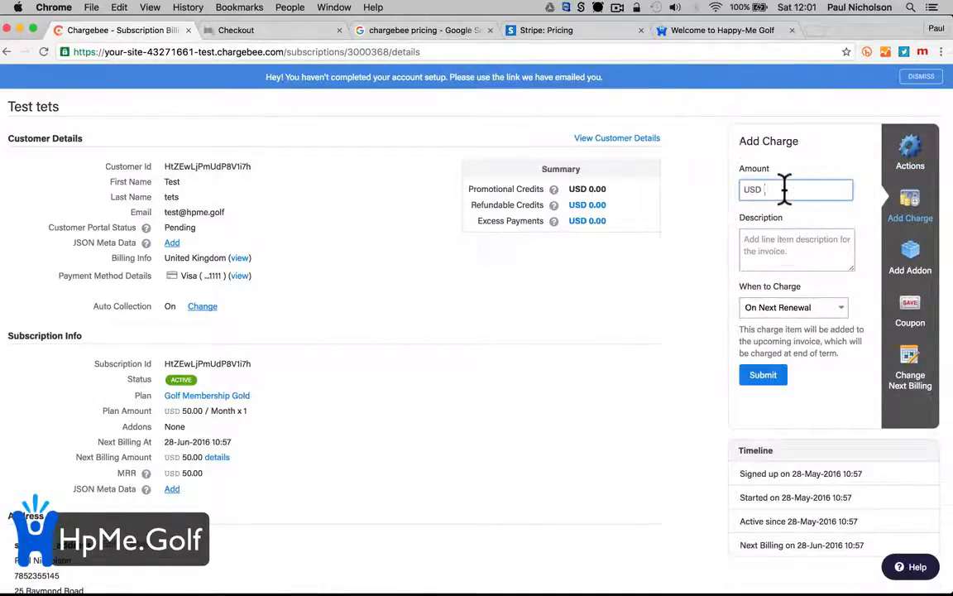
click(806, 248)
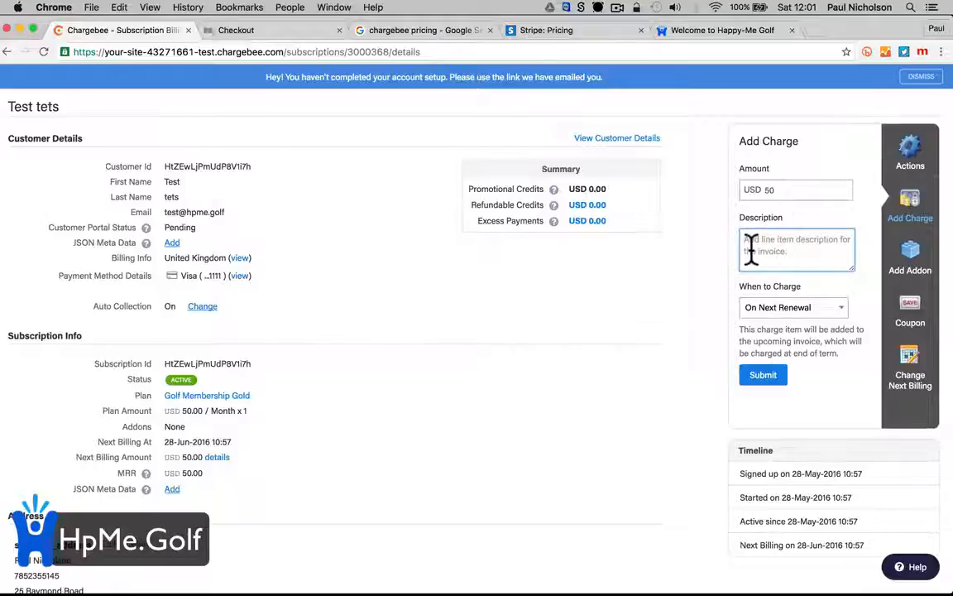
text(bou)
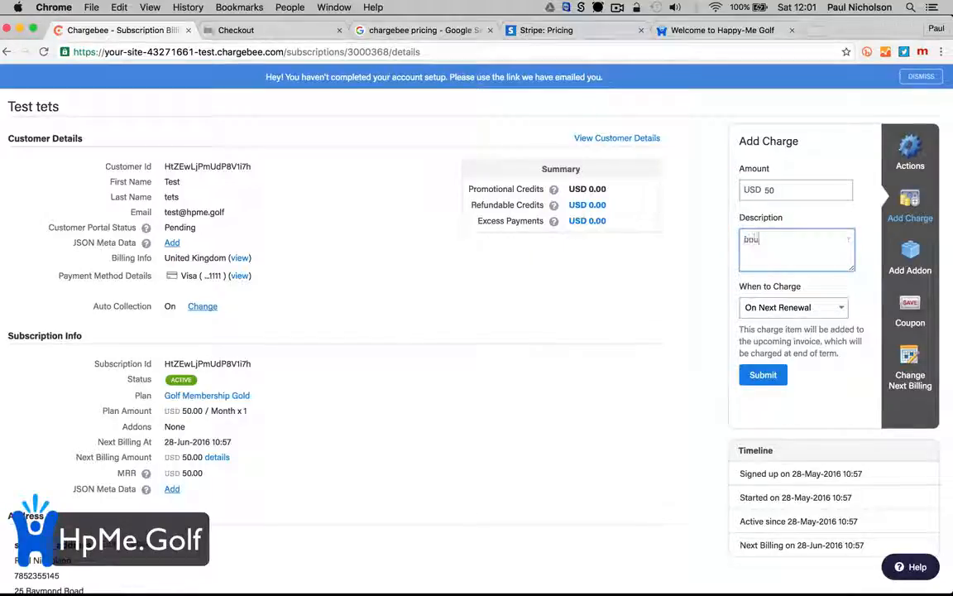
text(ght a SW)
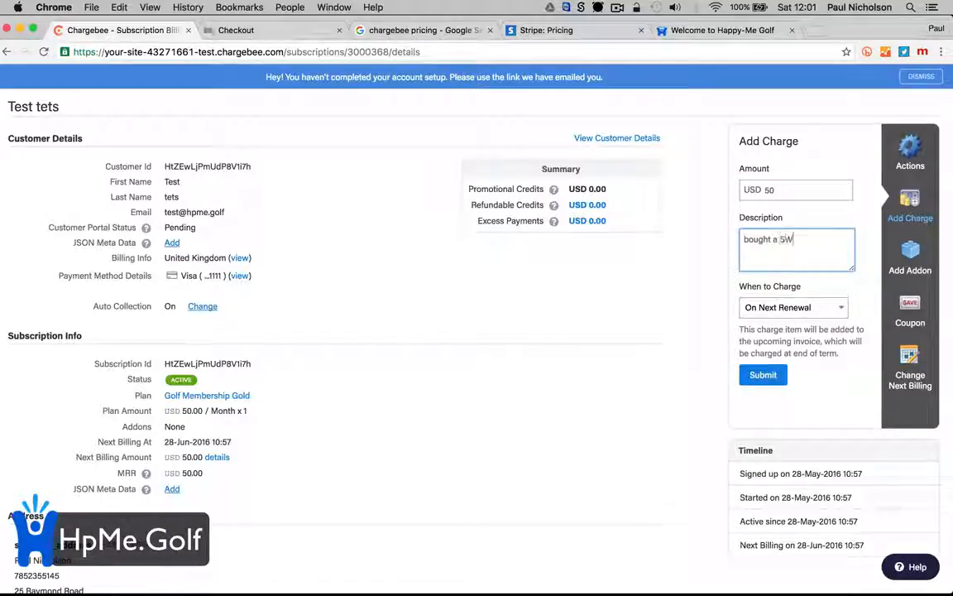
click(802, 311)
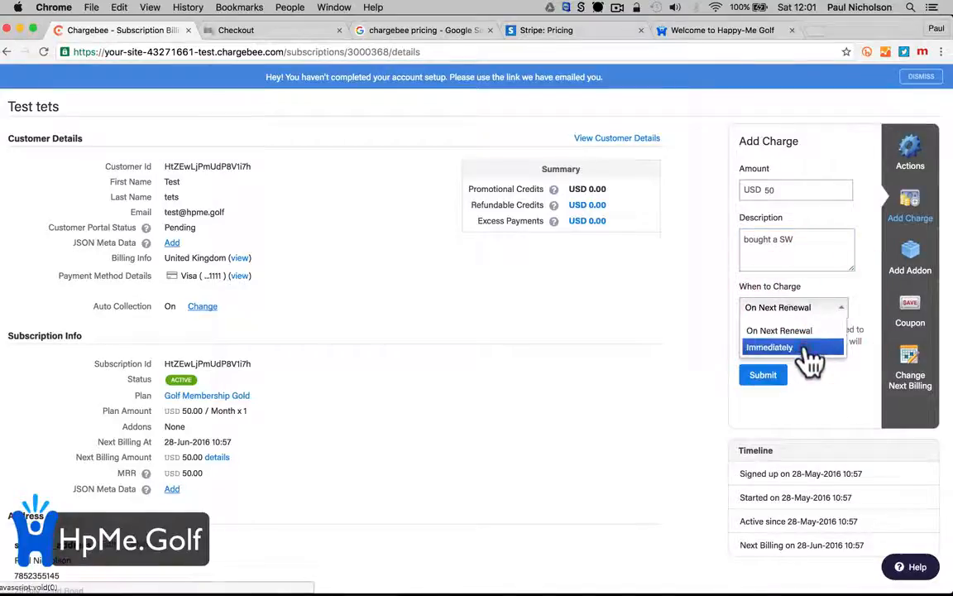
click(808, 349)
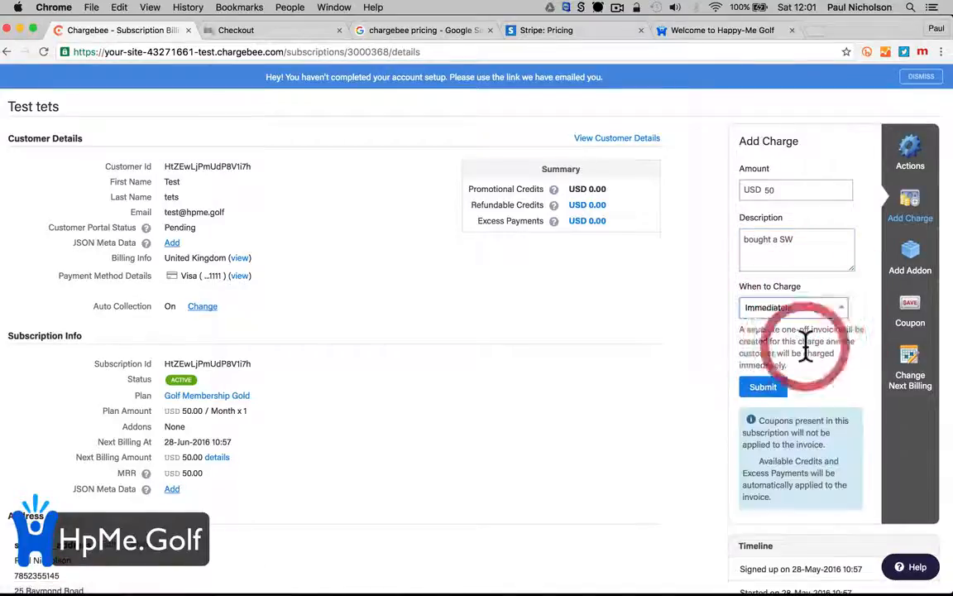
click(771, 390)
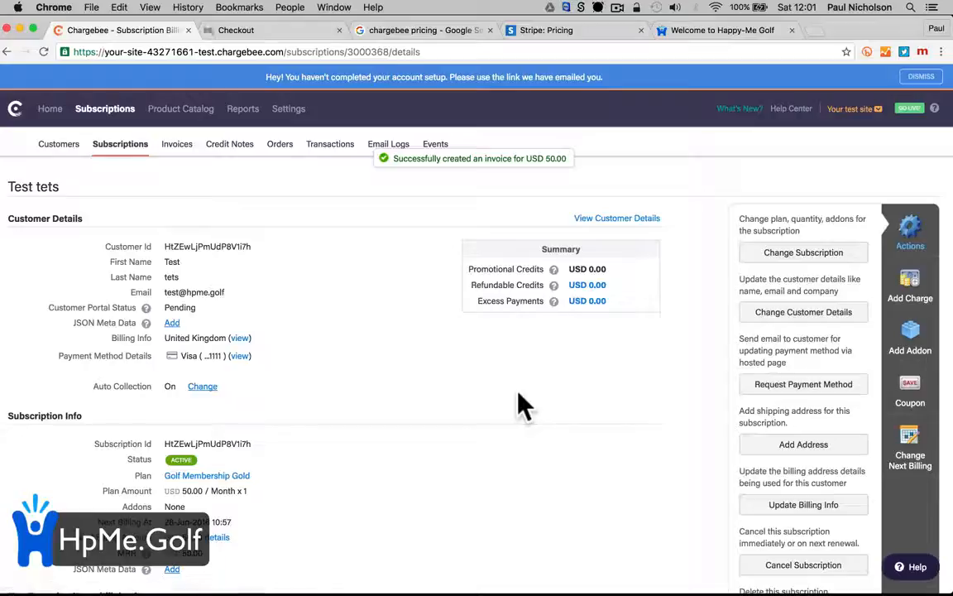
Review the subscription's Credit Notes and Transactions tabs
scroll(523, 406, down, 15)
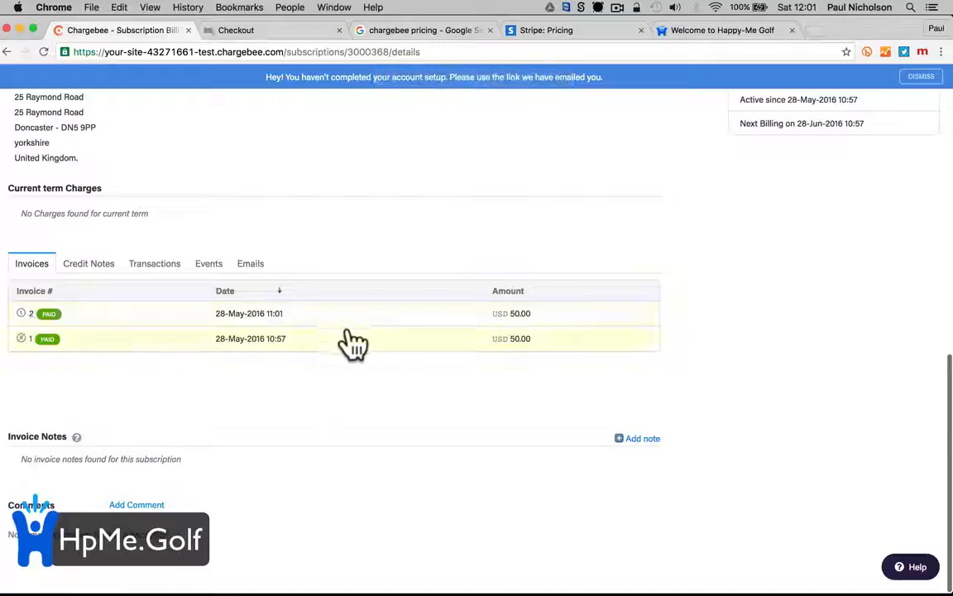
click(91, 264)
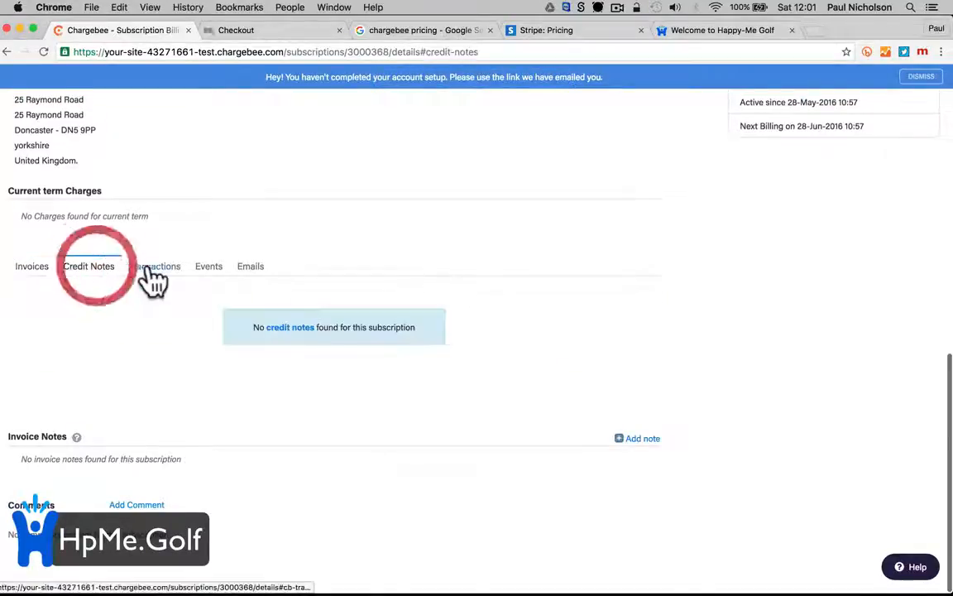
click(160, 269)
scroll(434, 271, up, 10)
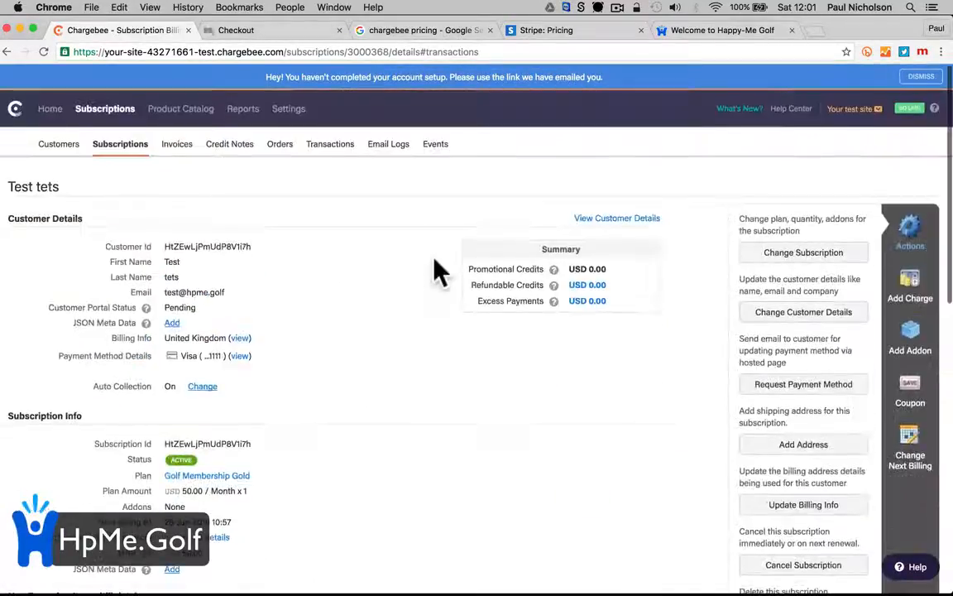
scroll(438, 270, down, 3)
scroll(435, 270, up, 3)
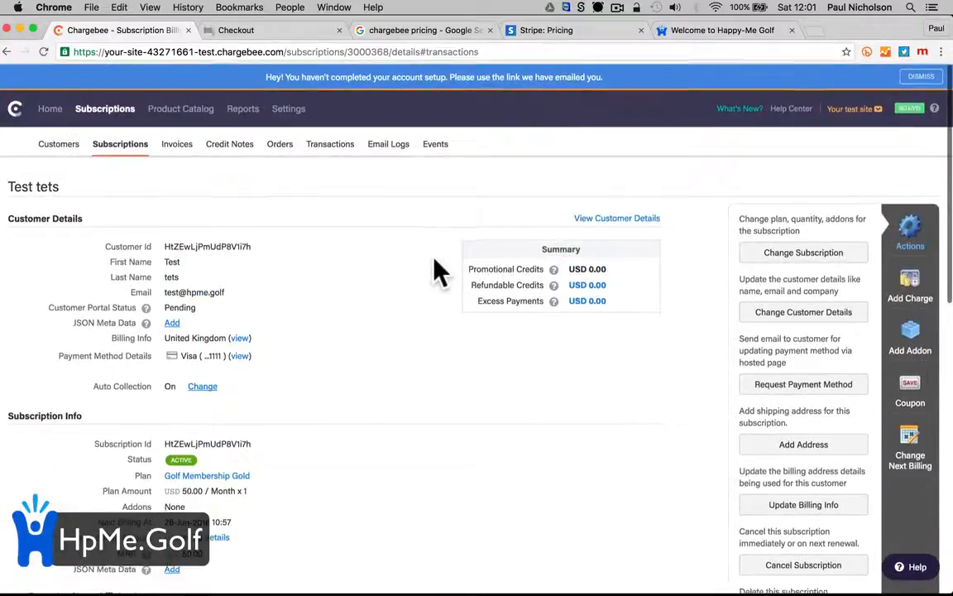
Open Invoice #2 for the $50.00 'bought a SW' charge from the Invoices list
click(175, 135)
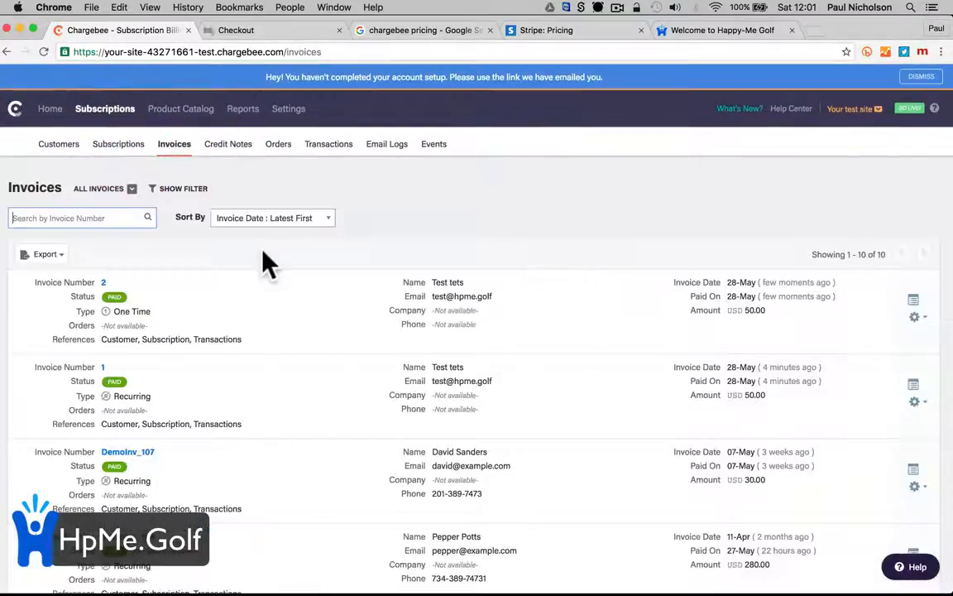
click(103, 282)
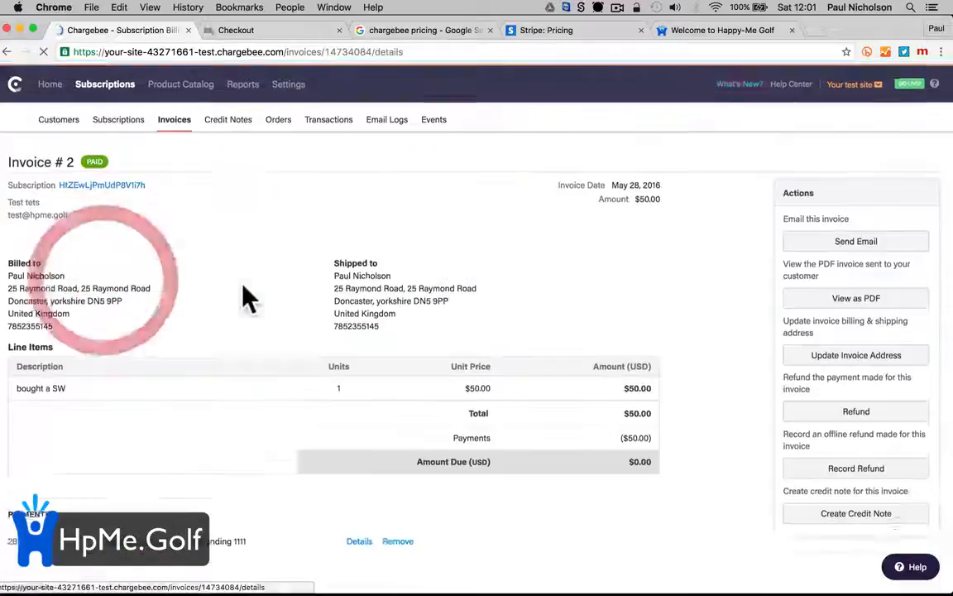
scroll(243, 287, down, 3)
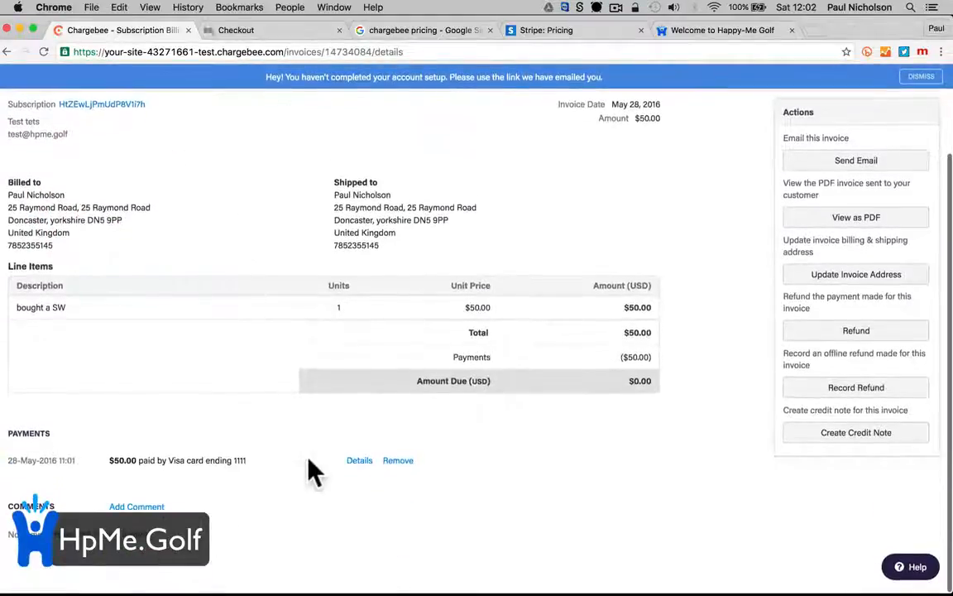
Refund the $50.00 on Invoice #2 with reason Service Unsatisfactory and check the issued credit note
click(848, 332)
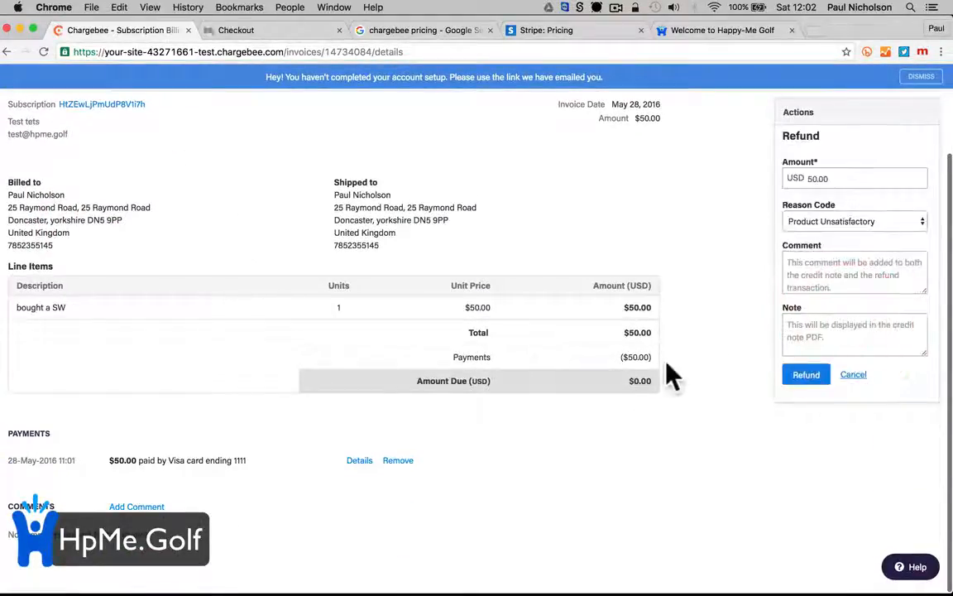
click(828, 224)
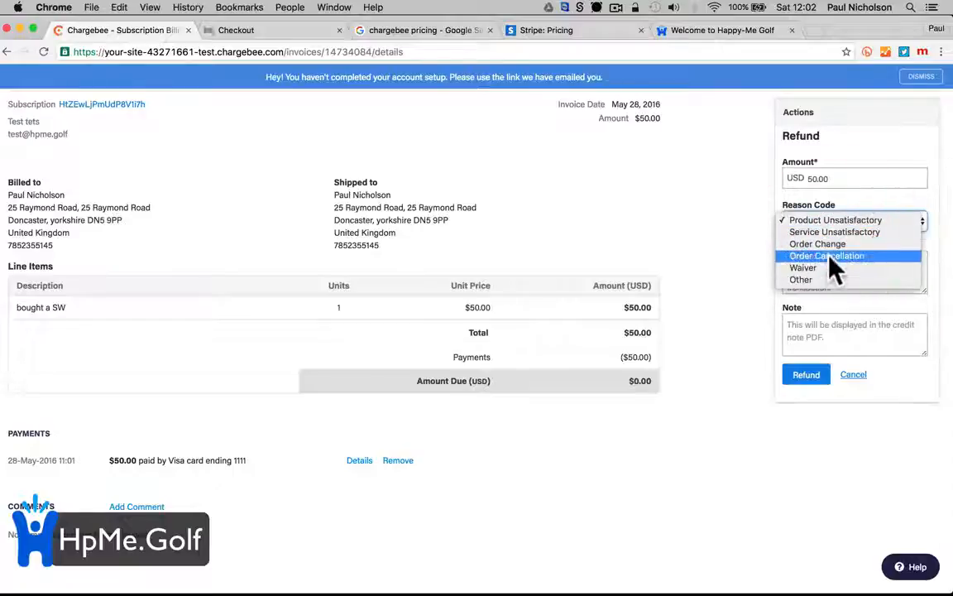
click(830, 232)
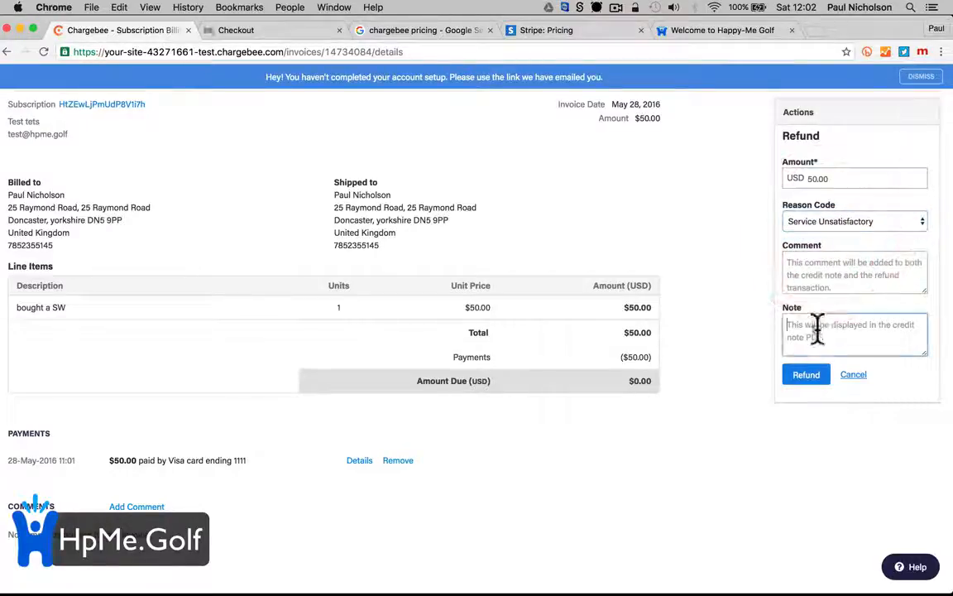
click(815, 329)
click(798, 377)
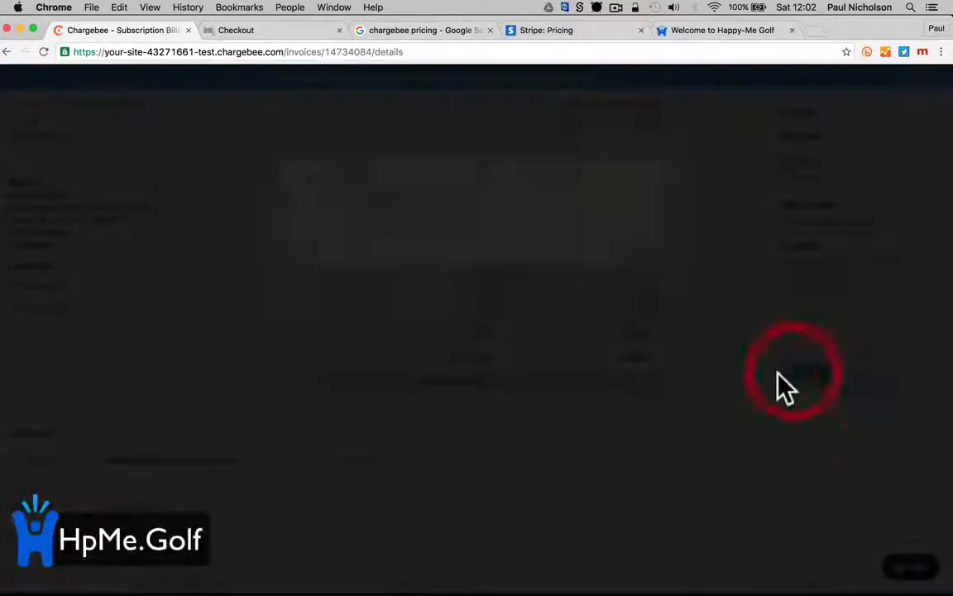
click(625, 250)
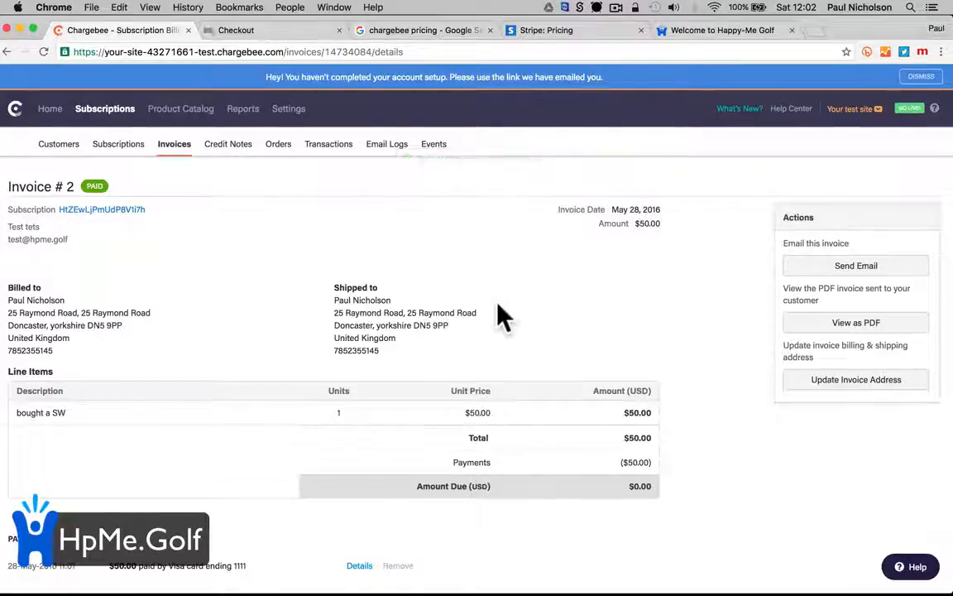
scroll(503, 317, down, 5)
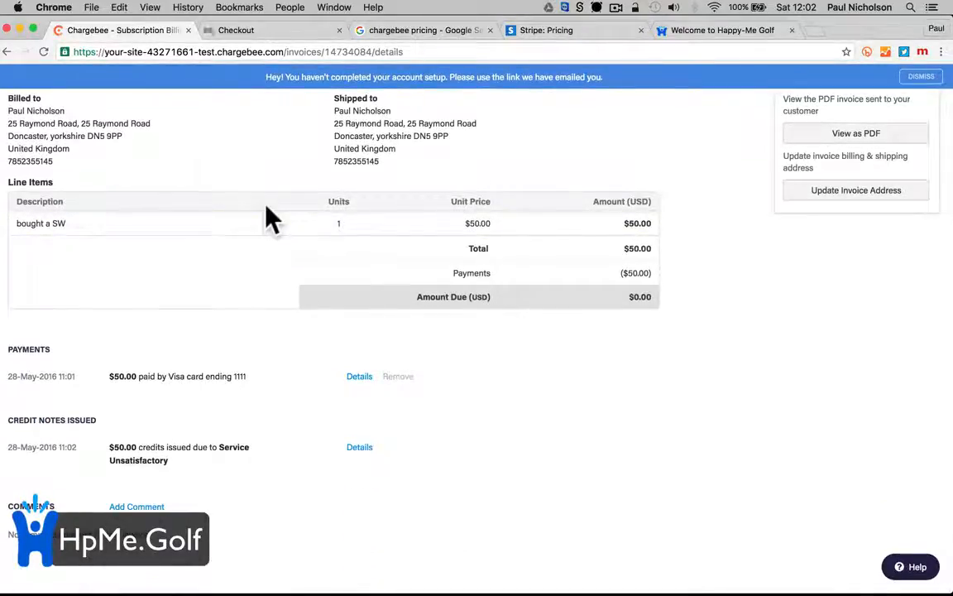
scroll(269, 213, up, 3)
scroll(269, 217, up, 3)
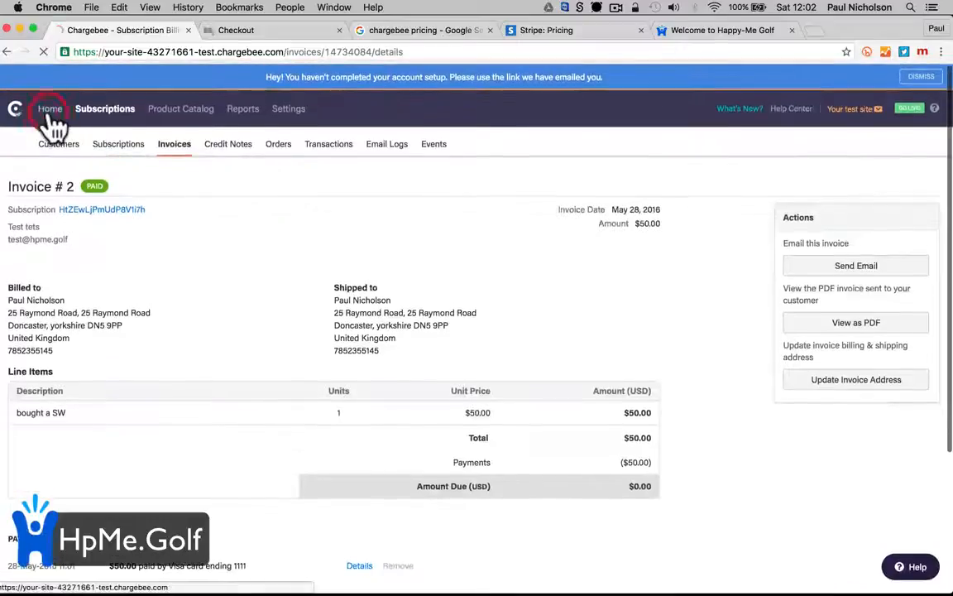
Go to the Chargebee Home dashboard, then switch to the 'Welcome to Happy-Me Golf' site
click(48, 108)
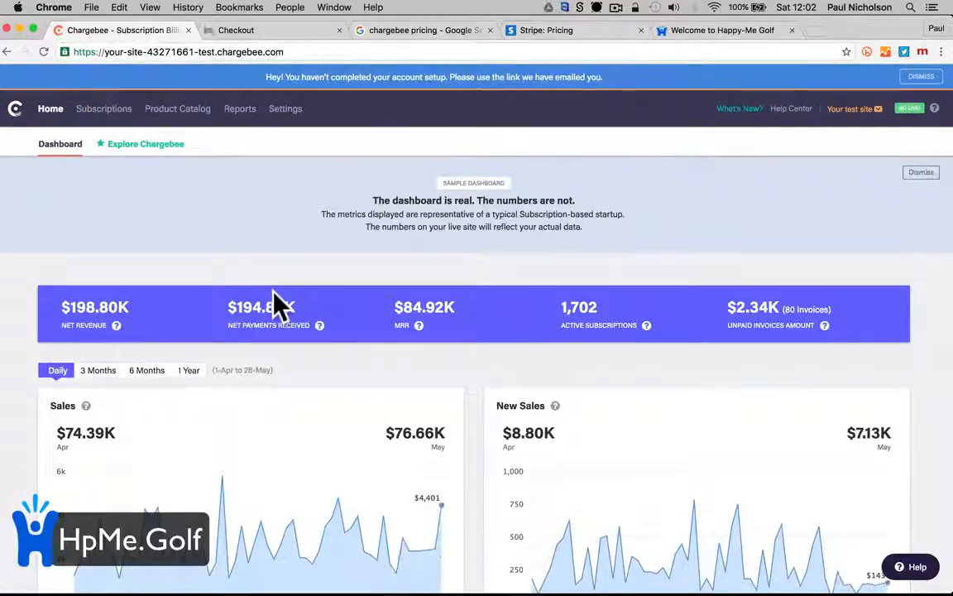
click(672, 30)
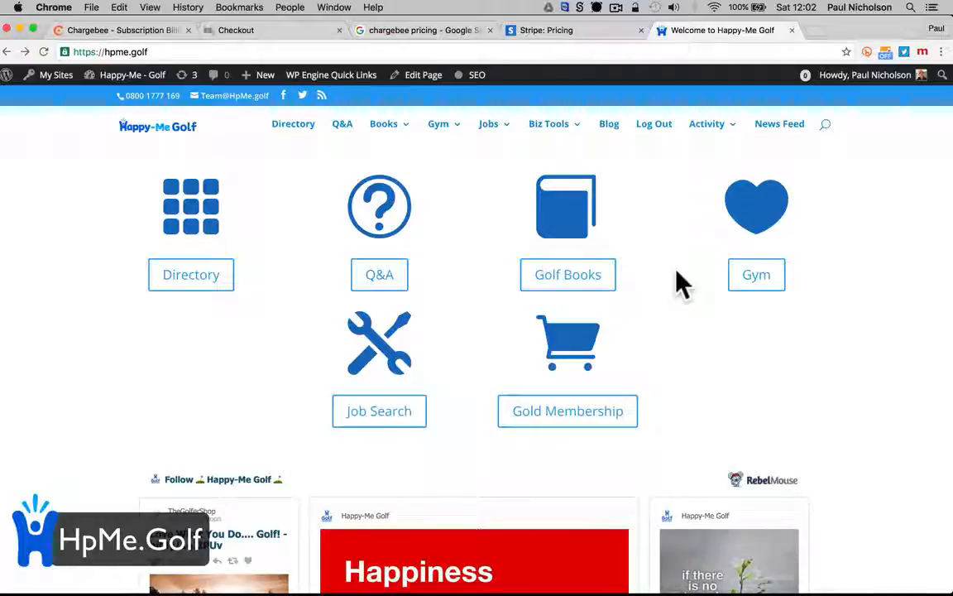
Try the Gold Membership button, then view the $50.00 Golf Membership Gold checkout form
scroll(678, 281, up, 1)
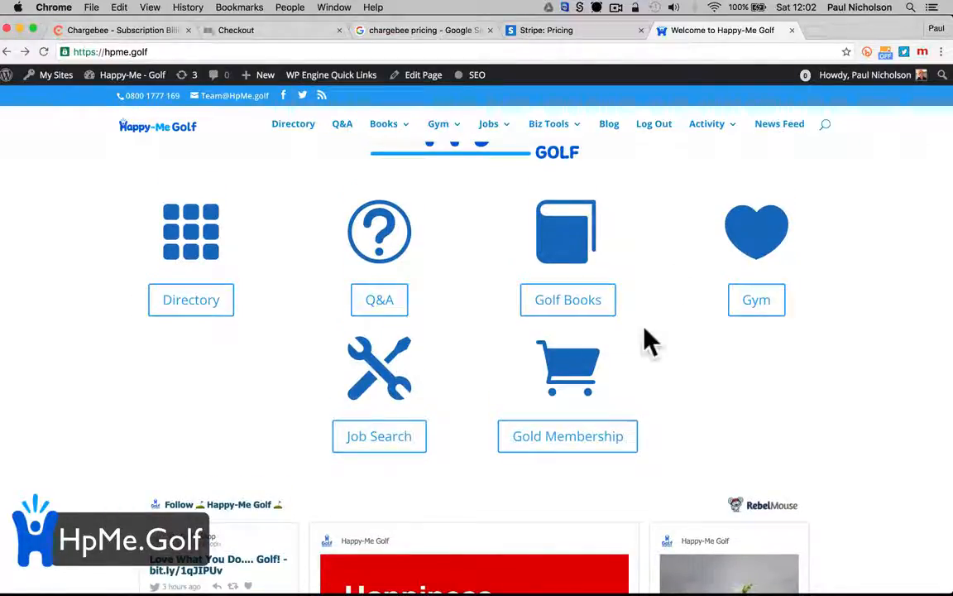
click(589, 441)
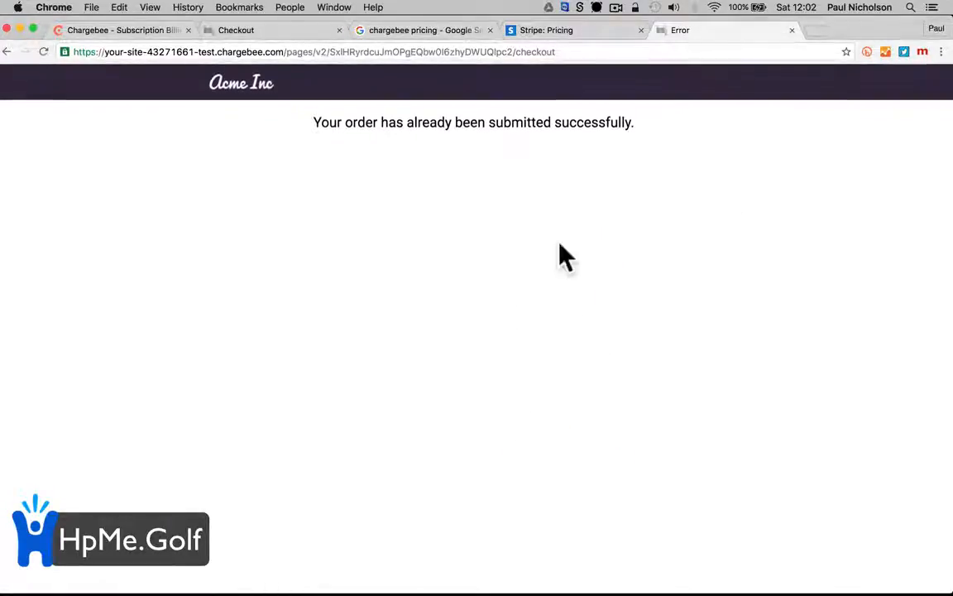
click(240, 30)
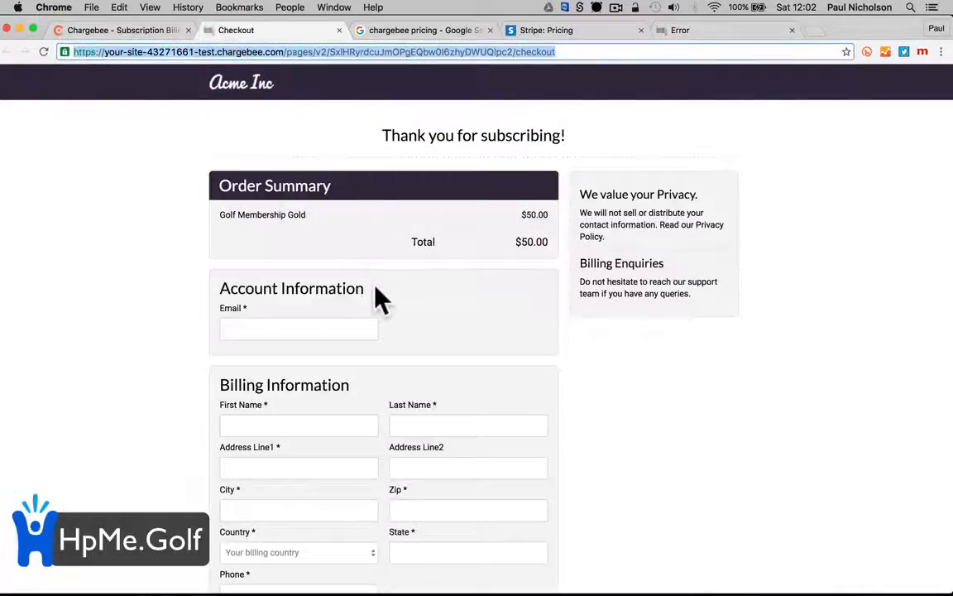
scroll(378, 296, down, 5)
scroll(378, 298, up, 10)
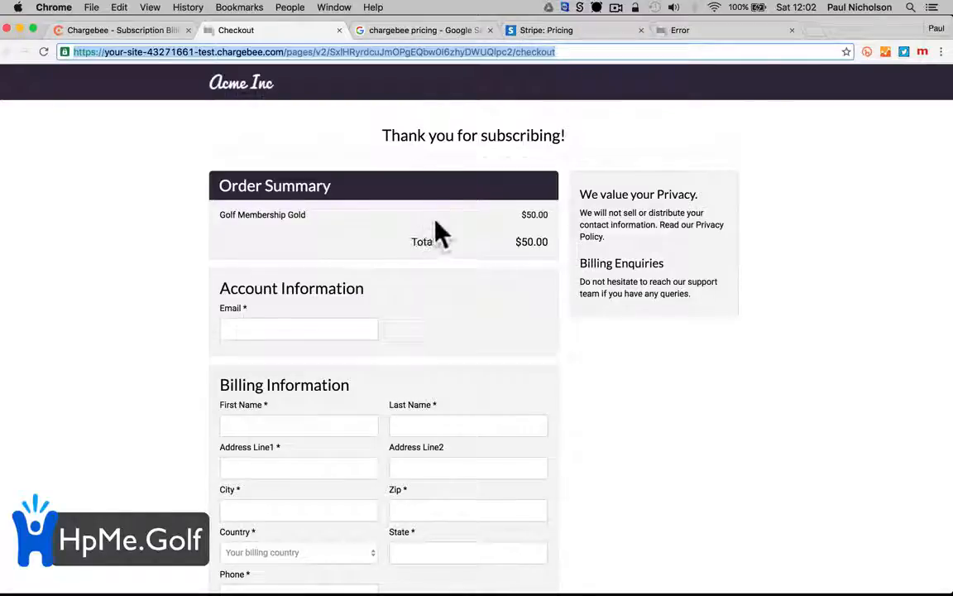
Look over the dashboard's $198.80K net revenue charts, then show the 'chargebee pricing' search results
click(151, 29)
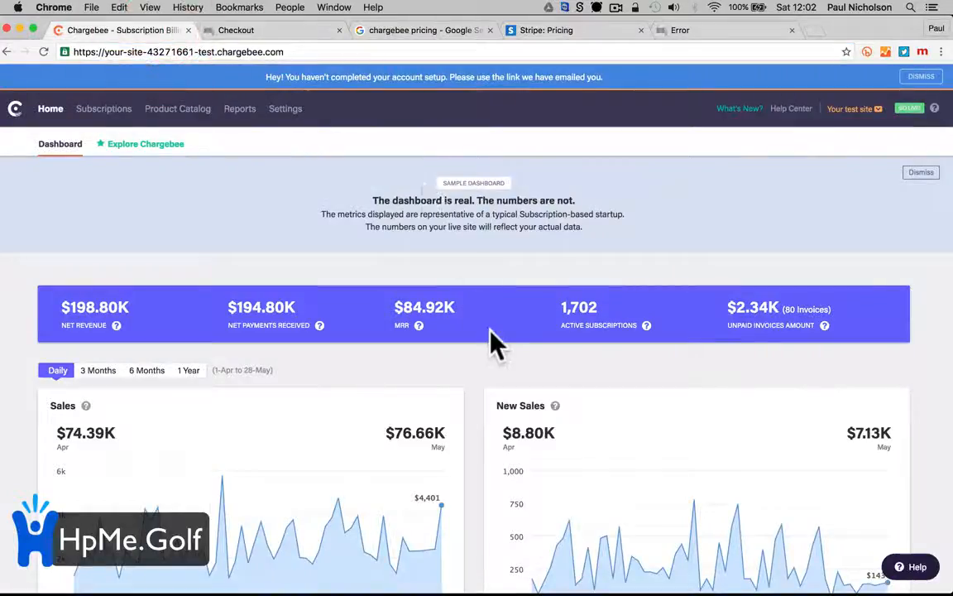
scroll(495, 346, down, 2)
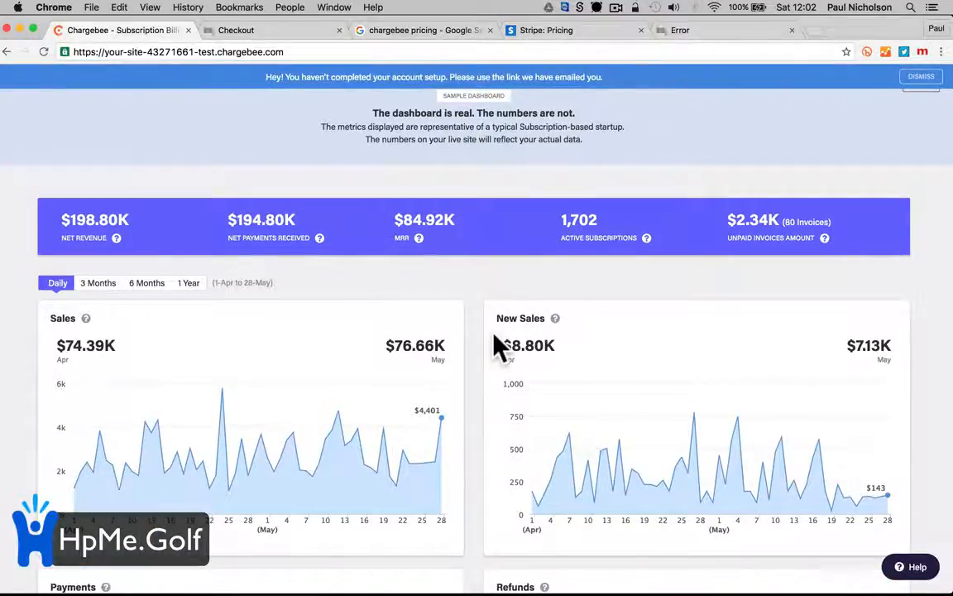
scroll(495, 339, up, 2)
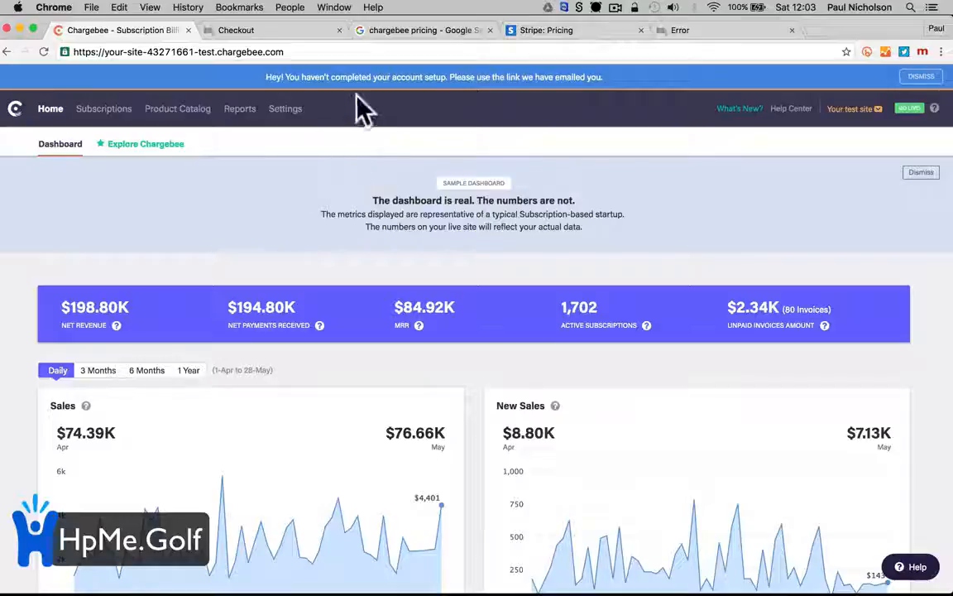
click(390, 30)
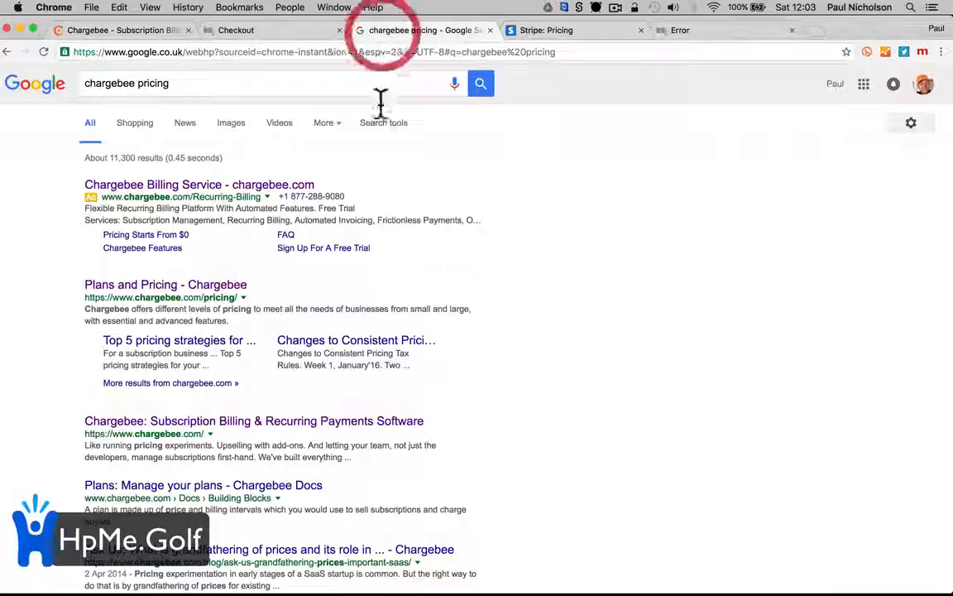
Browse Chargebee's Plans and Pricing page and compare it with Stripe's pricing
click(212, 286)
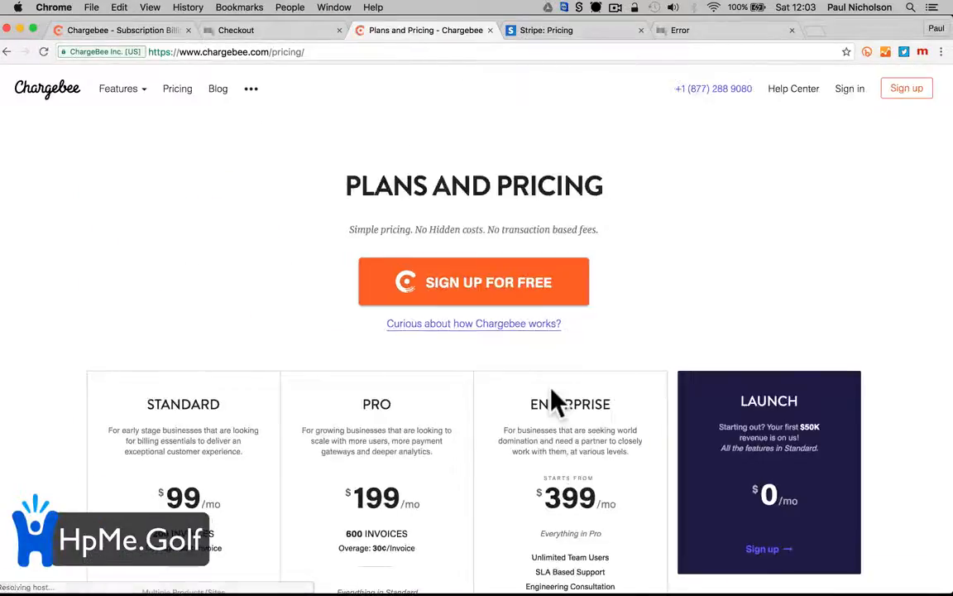
scroll(554, 401, down, 4)
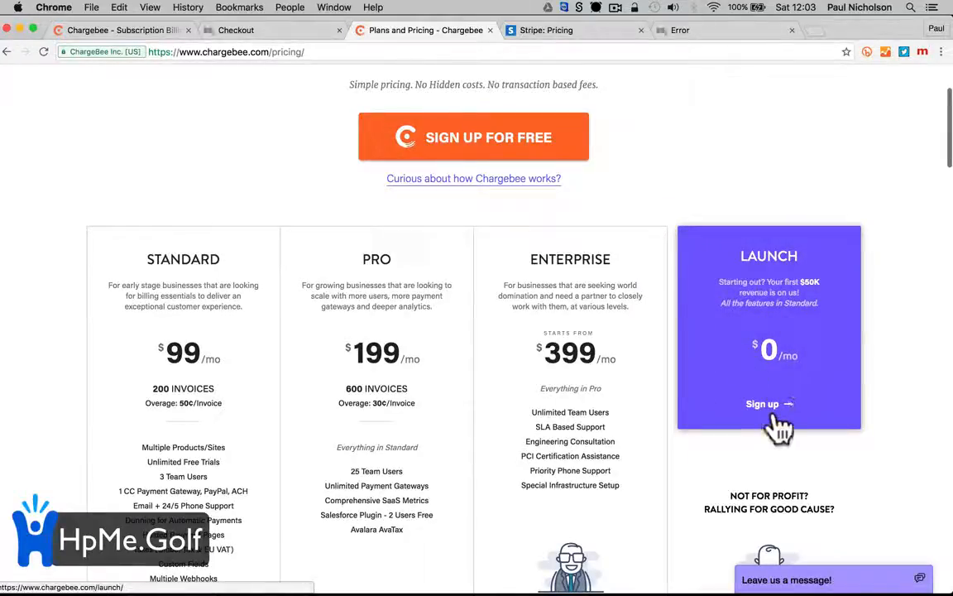
scroll(351, 379, down, 1)
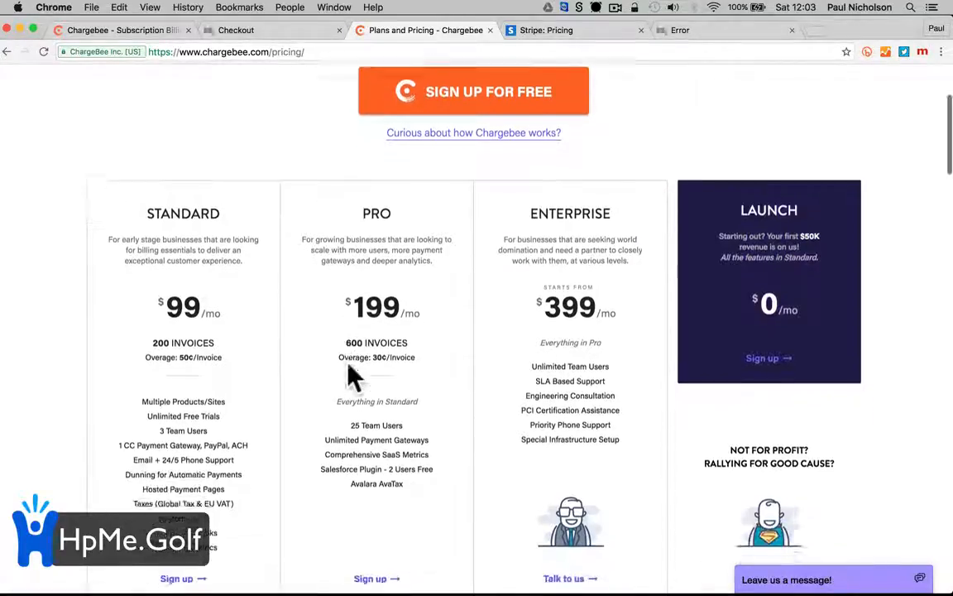
scroll(246, 420, down, 1)
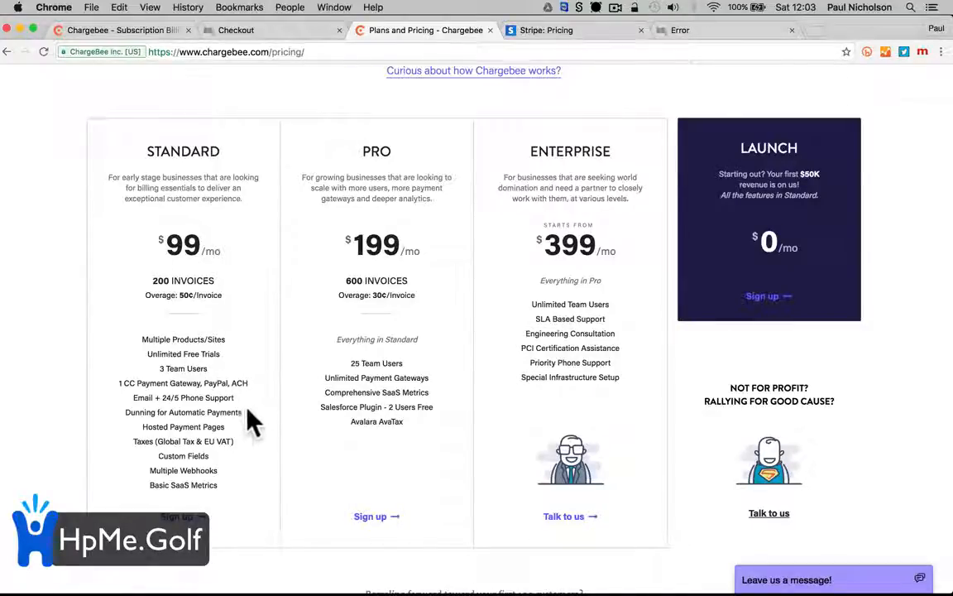
scroll(249, 313, up, 2)
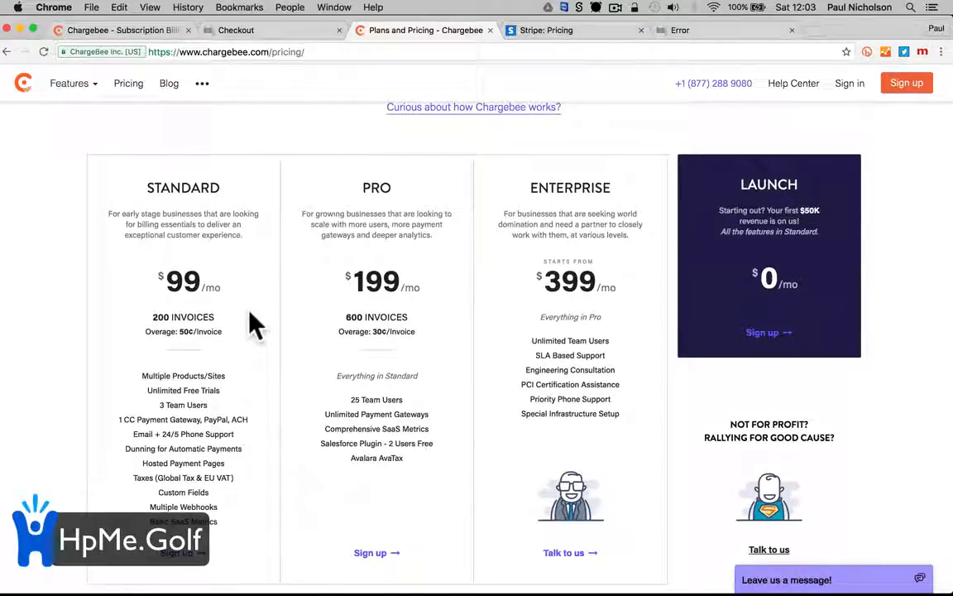
scroll(249, 313, up, 3)
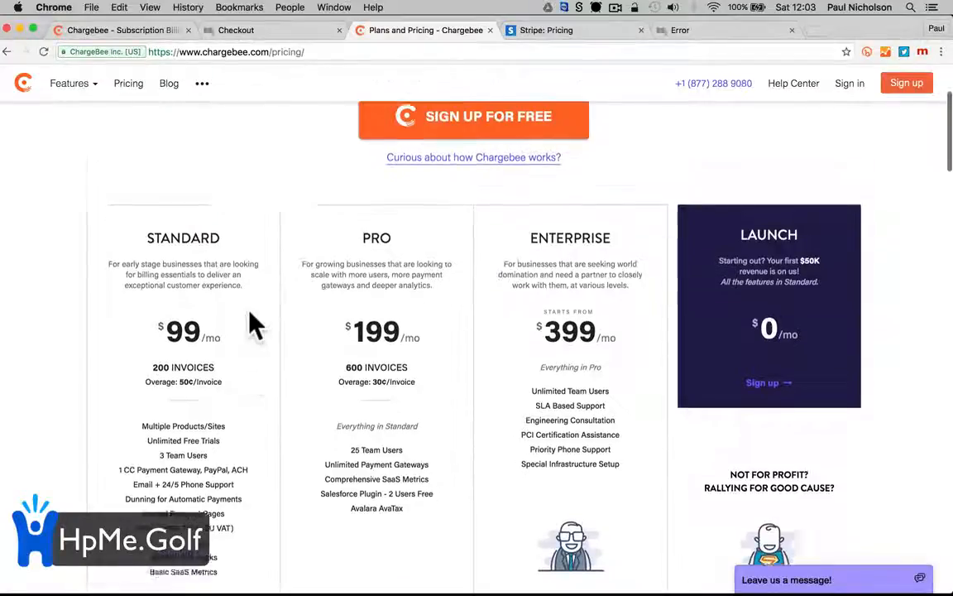
scroll(273, 220, down, 2)
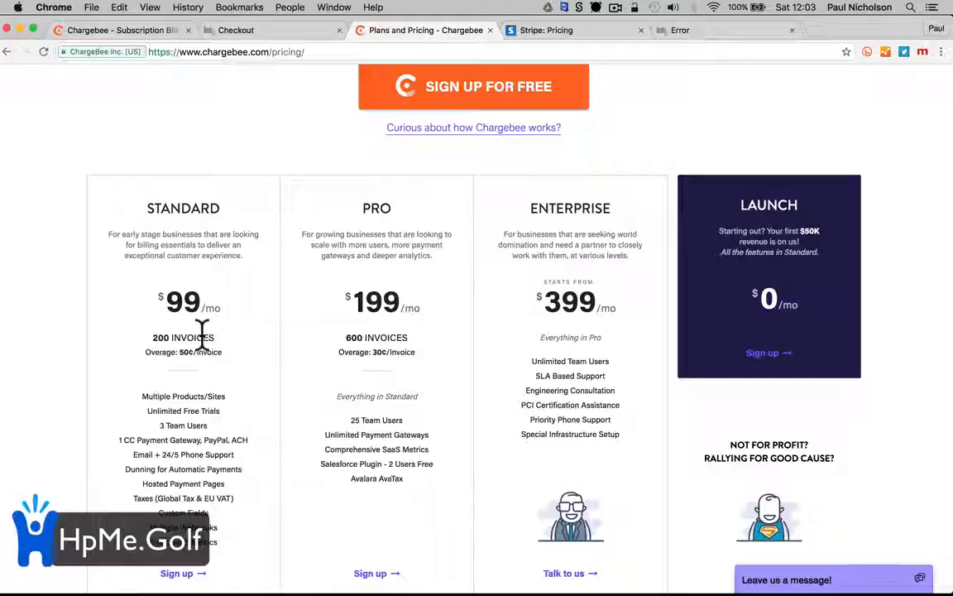
scroll(204, 339, up, 5)
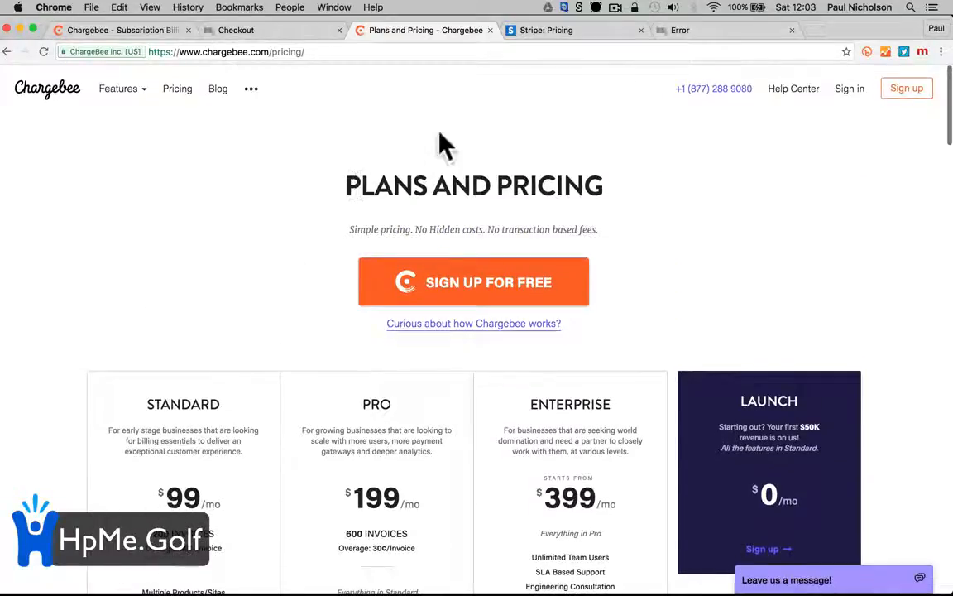
click(546, 34)
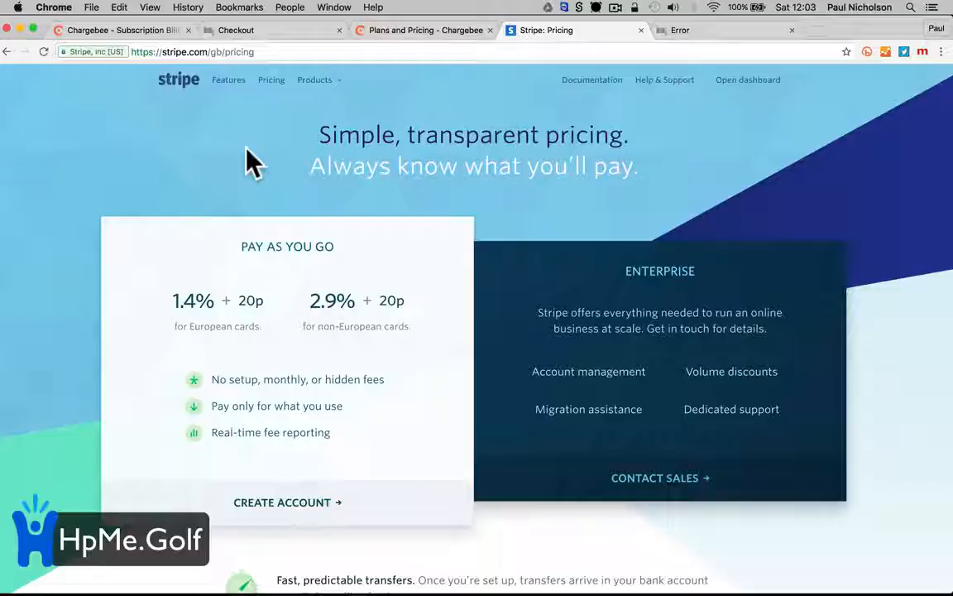
Return to the Chargebee dashboard and open its Settings page
click(232, 32)
click(132, 30)
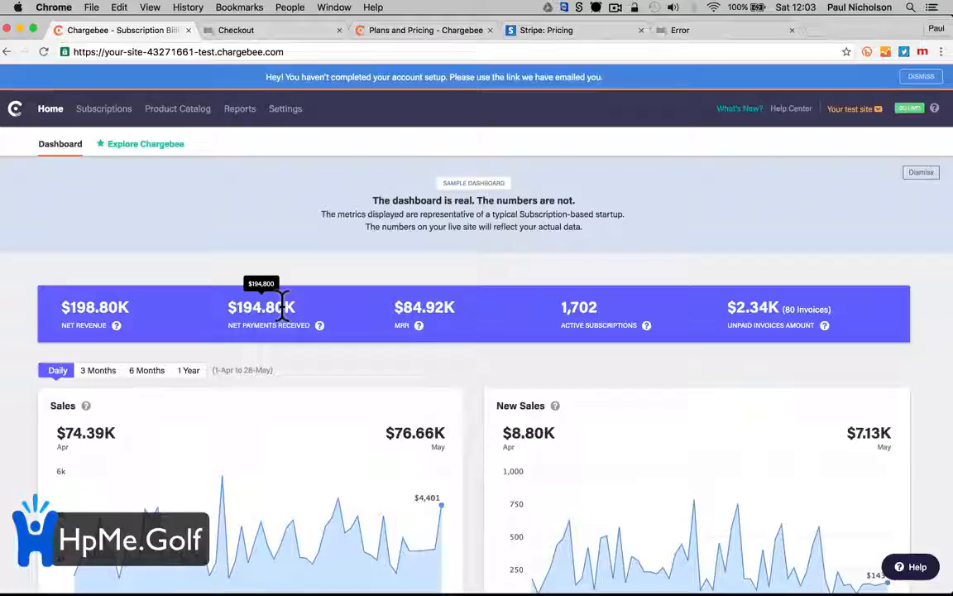
scroll(282, 306, down, 1)
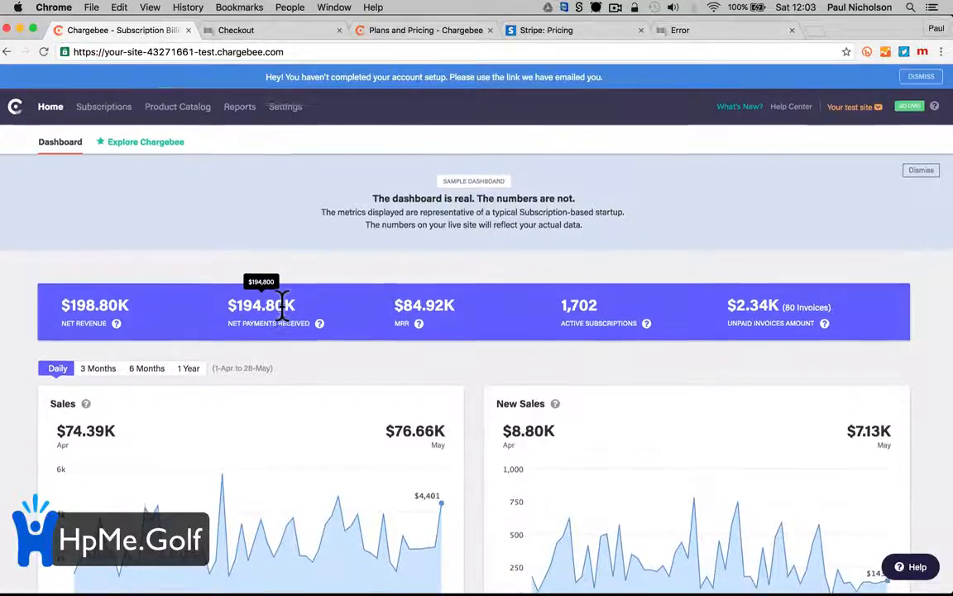
scroll(282, 306, up, 1)
click(285, 110)
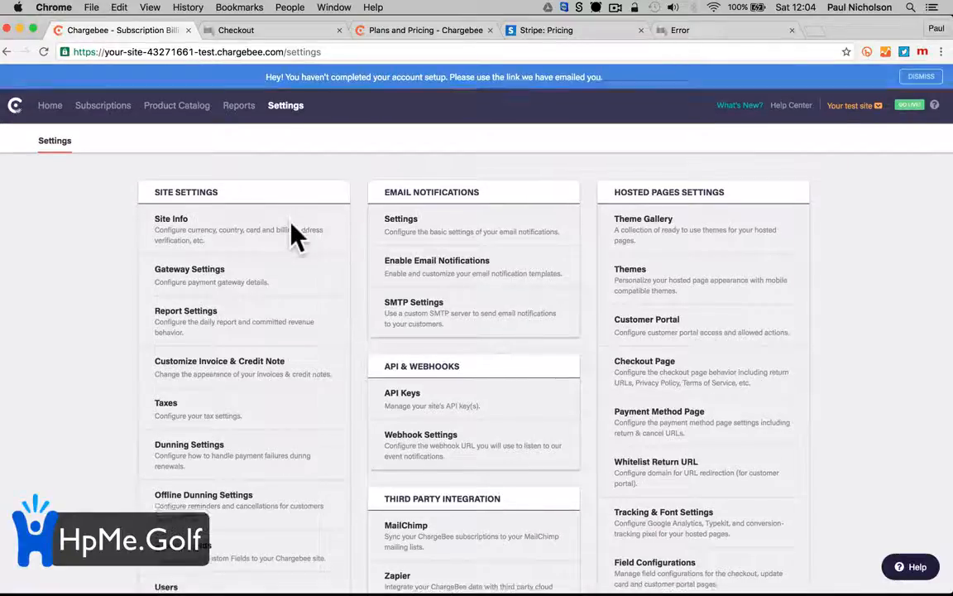
scroll(296, 237, down, 5)
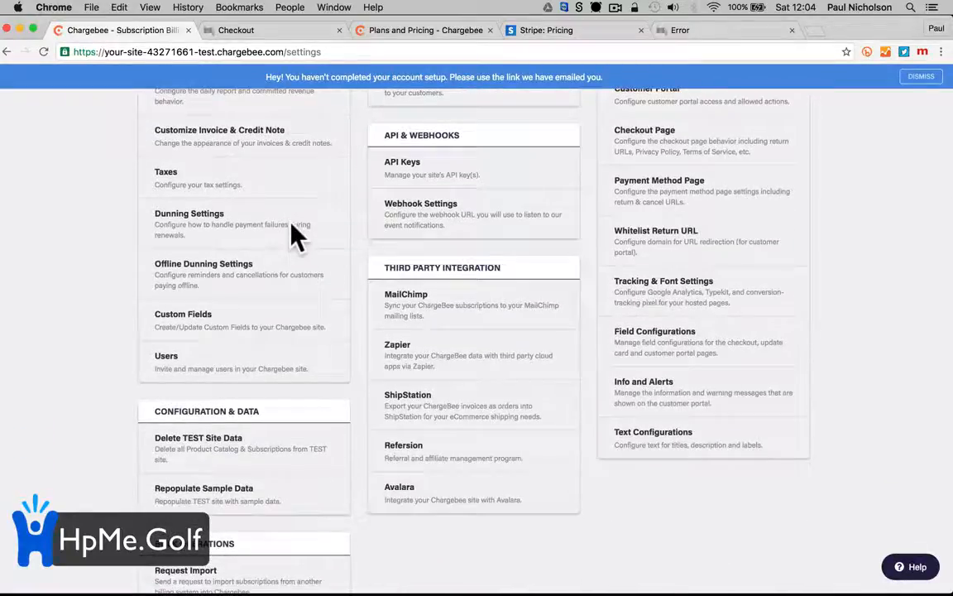
scroll(296, 237, up, 5)
scroll(296, 238, up, 1)
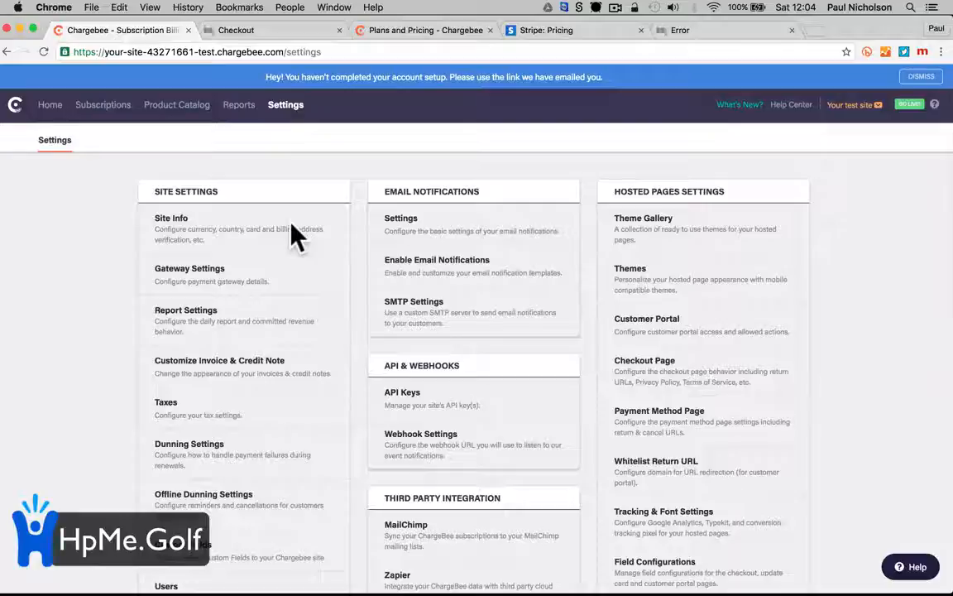